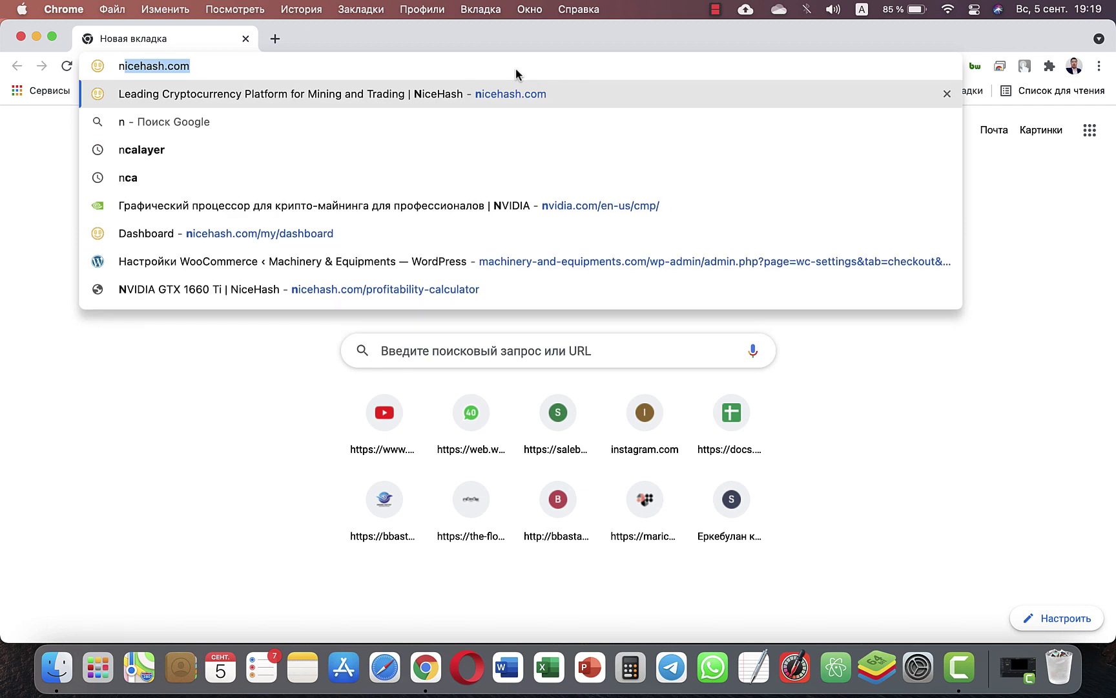
- Load nicehash.com in Chrome from the address-bar suggestion
key("Right")
key("Return")
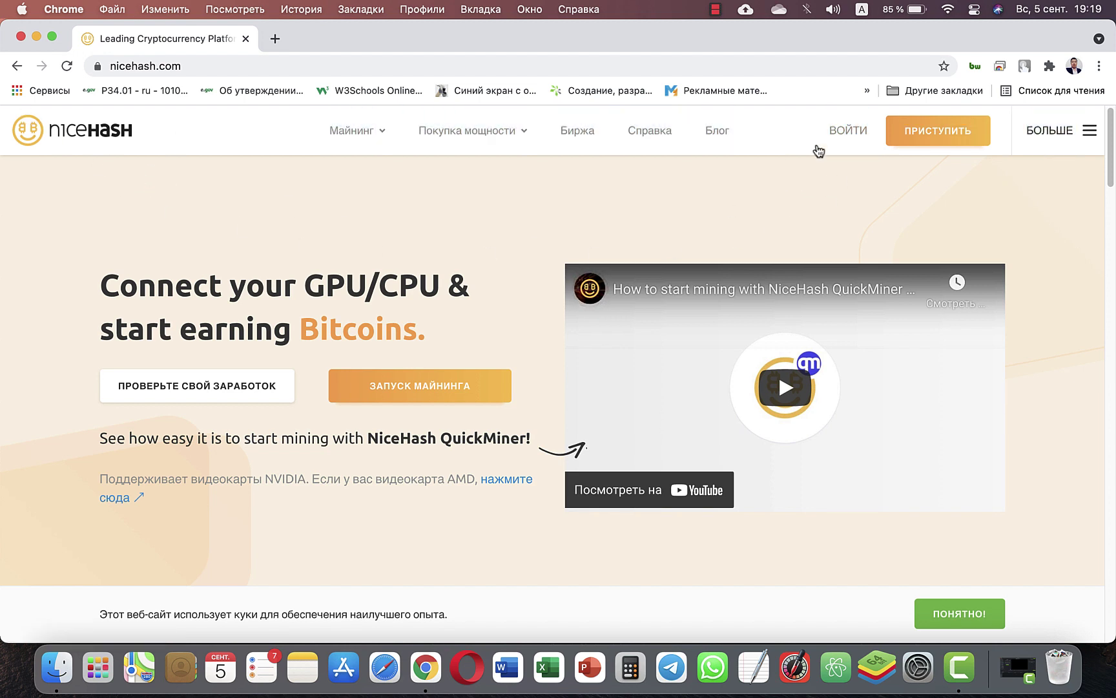
- Sign in to NiceHash with the saved credentials, with 'Запомнить меня' ticked
left_click(843, 140)
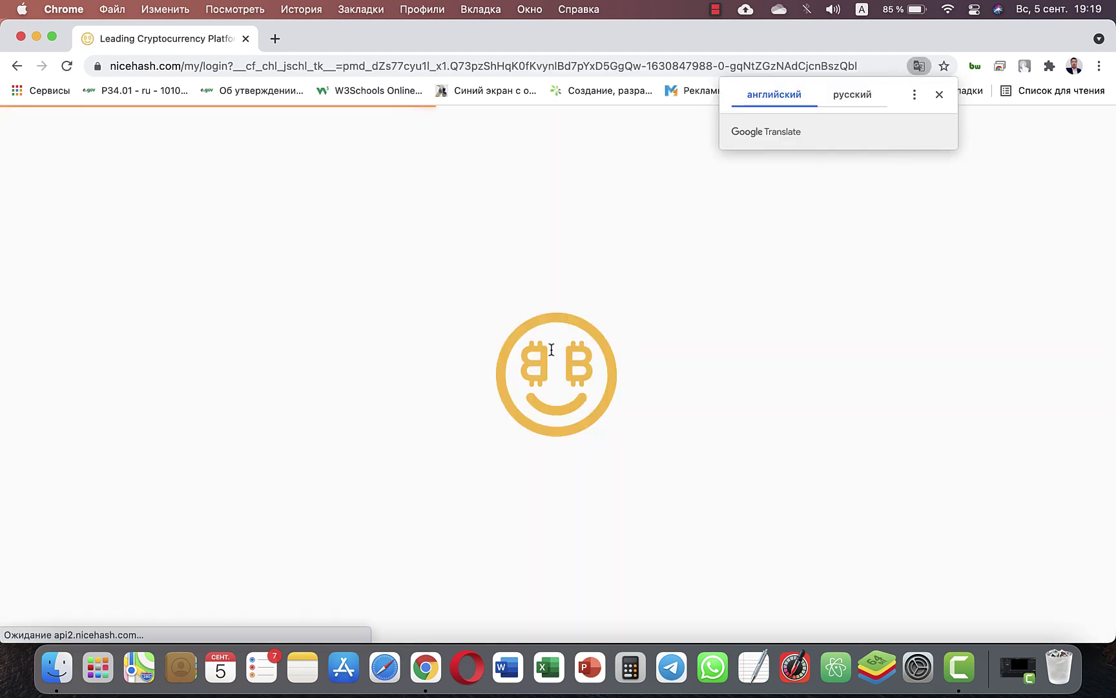
left_click(456, 562)
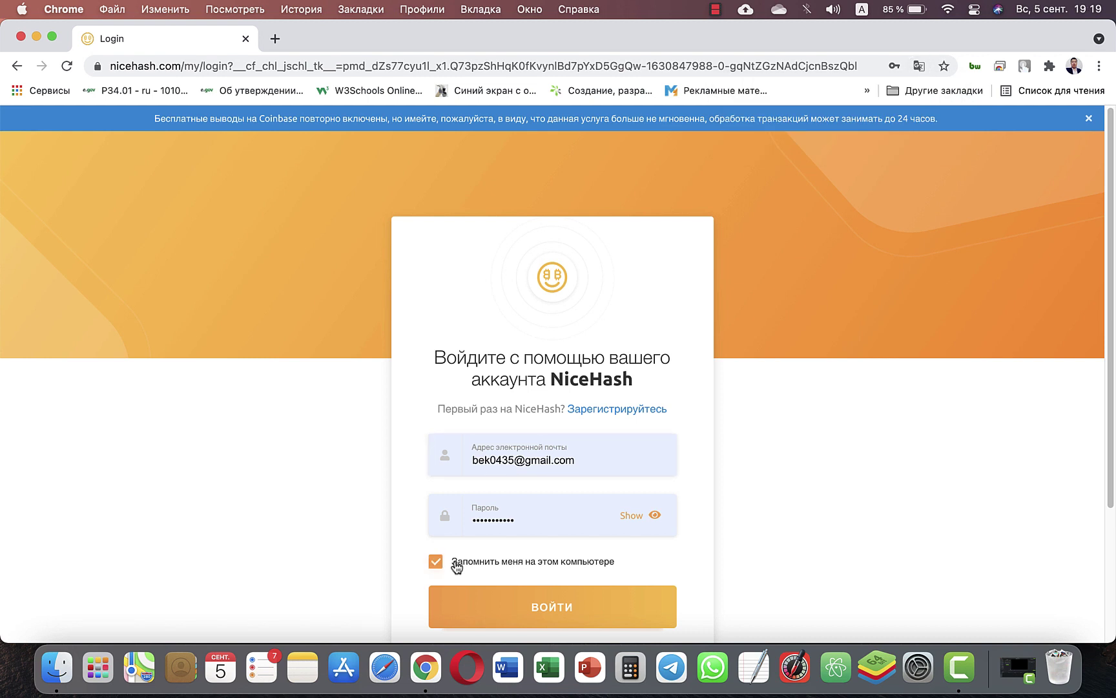
left_click(482, 605)
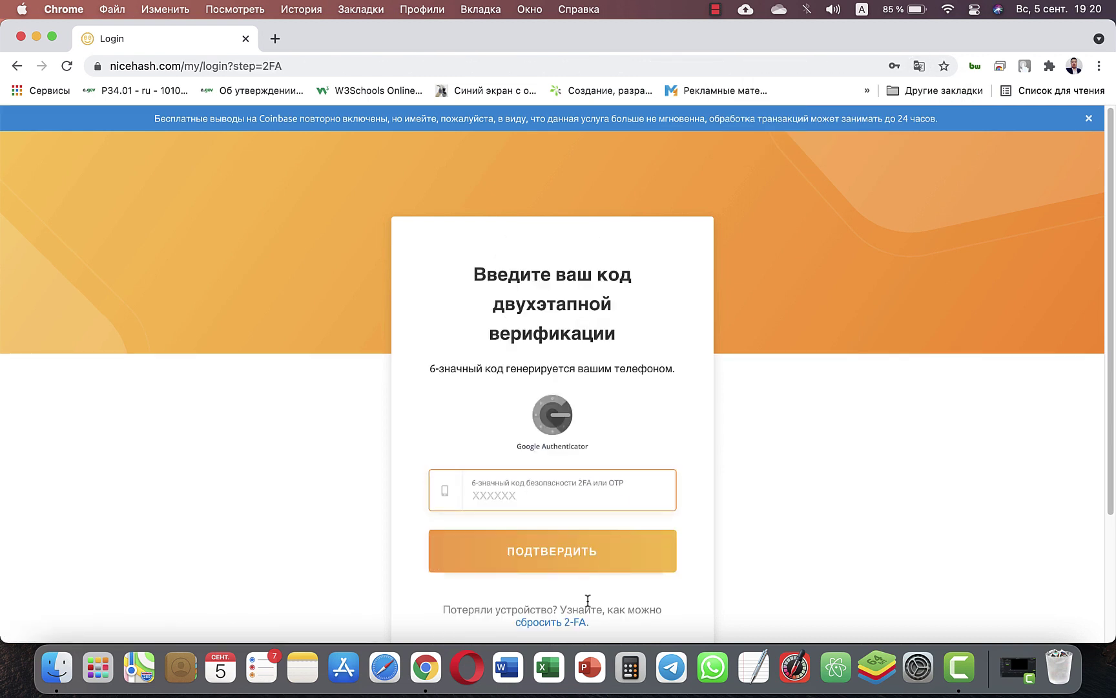
- Focus the two-factor code field, dismiss its suggestions, and open a new Chrome tab
left_click(491, 491)
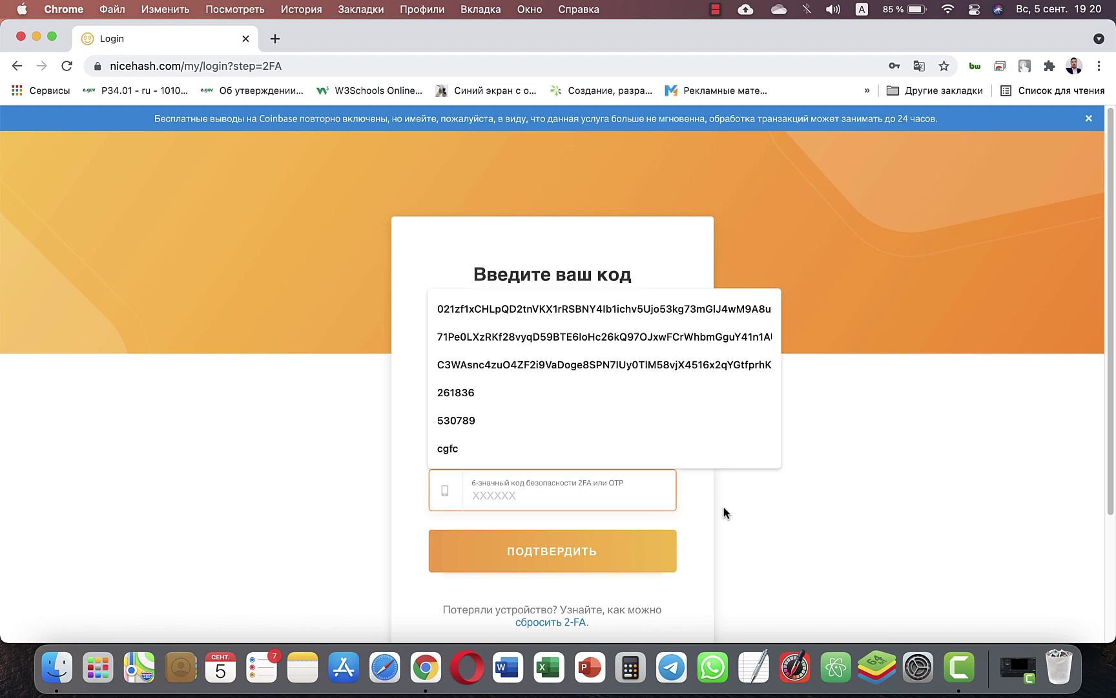
left_click(724, 512)
left_click(553, 497)
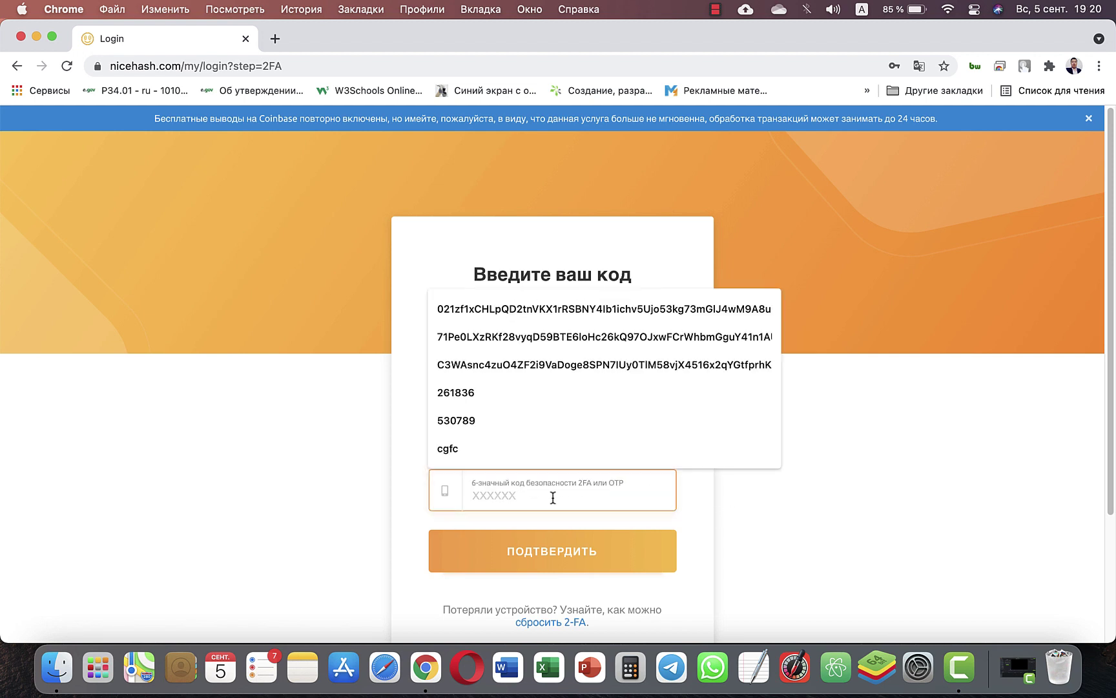
left_click(698, 496)
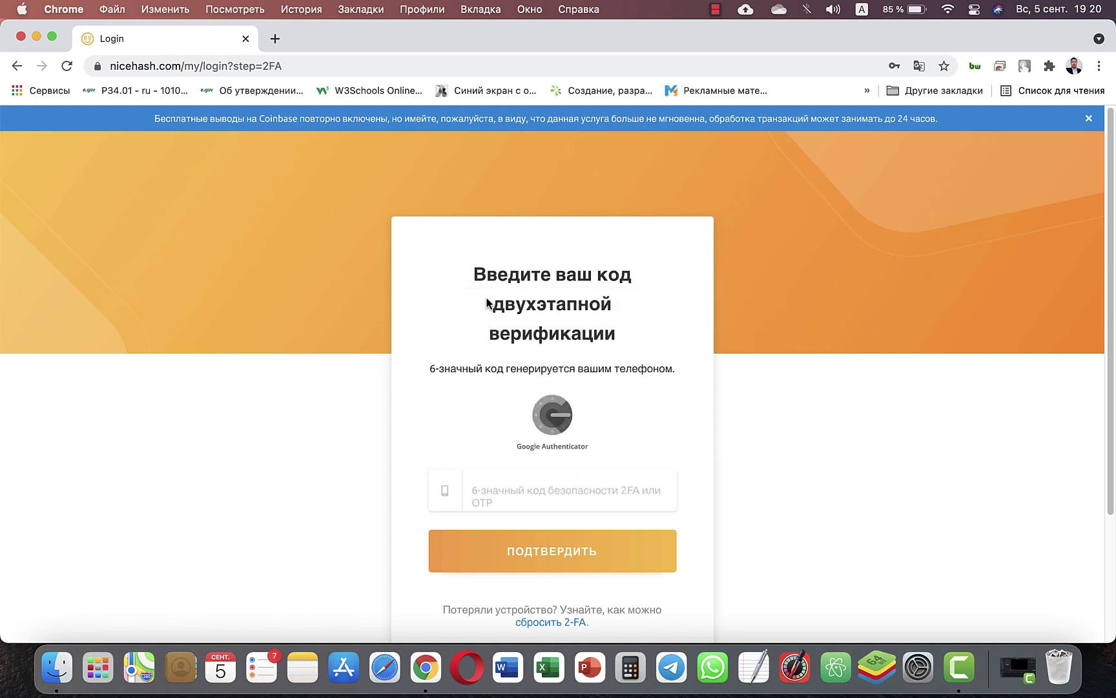
left_click(275, 40)
- Find the Google Authenticator app page on Google Play, then go back to the NiceHash tab
type("p")
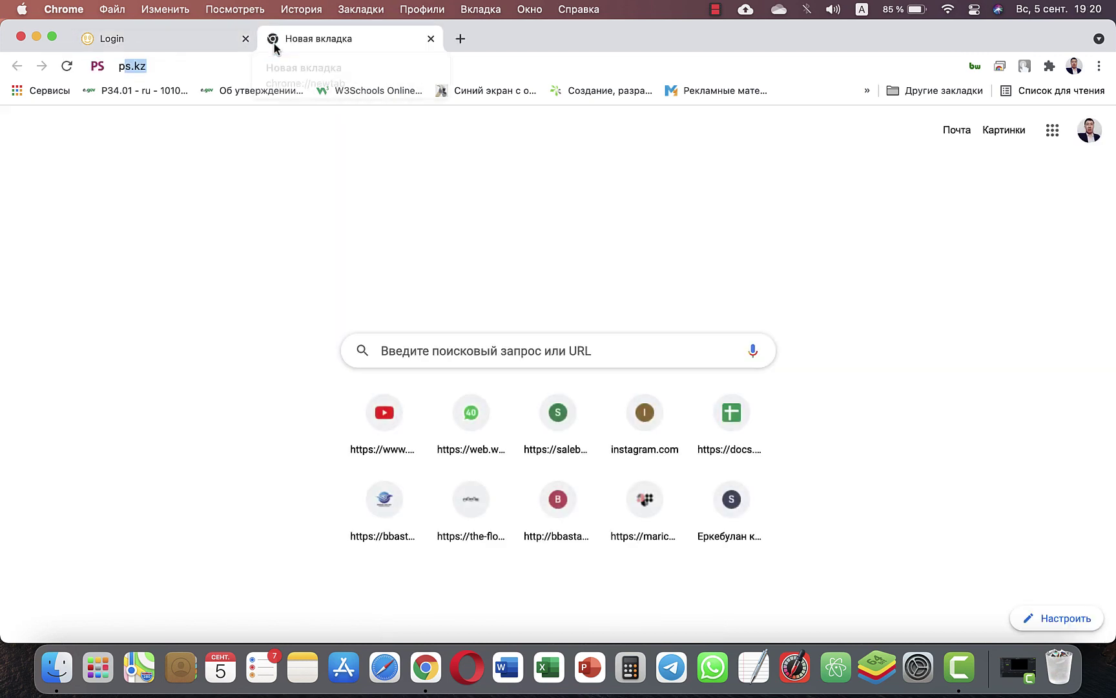
type("l")
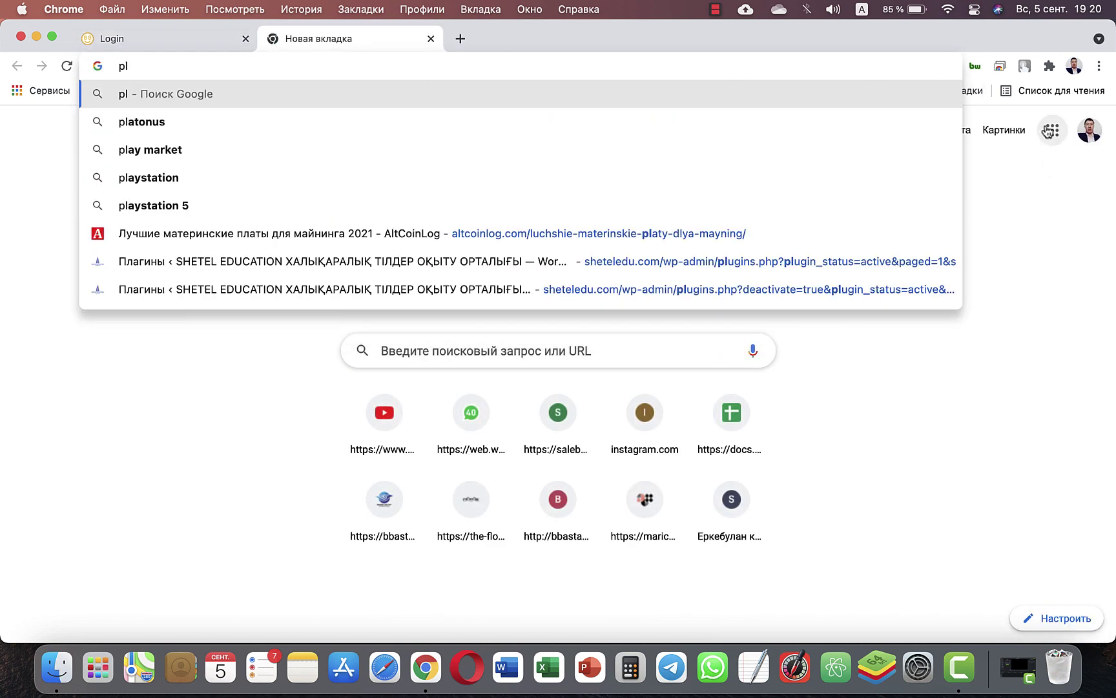
left_click(1052, 130)
left_click(989, 268)
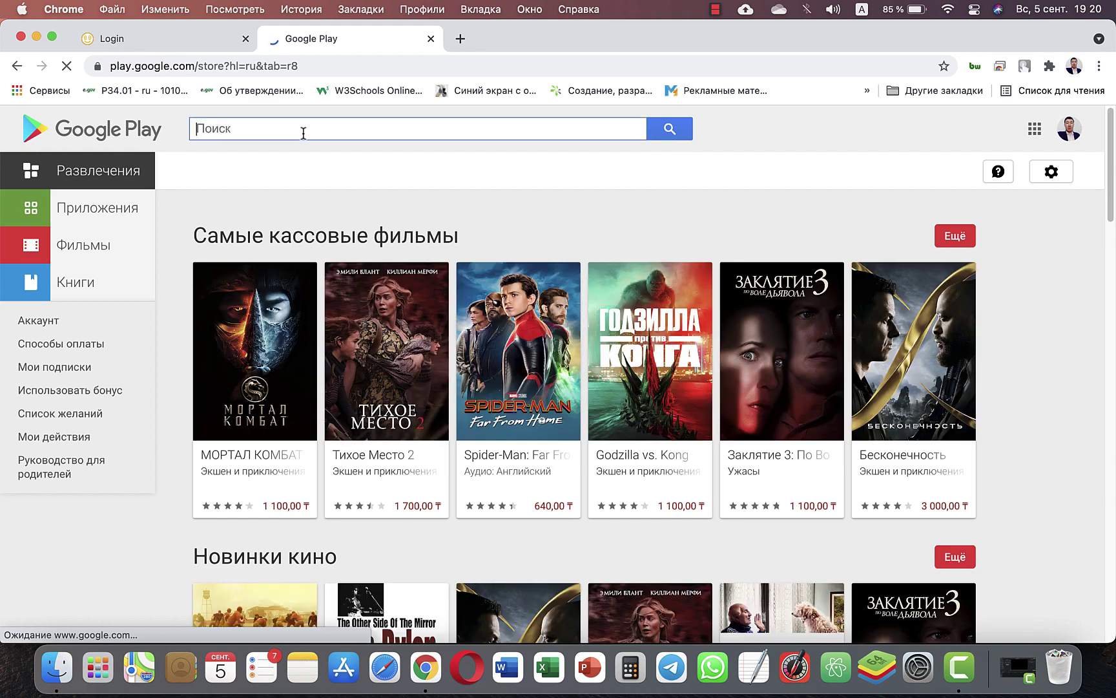
type("google au")
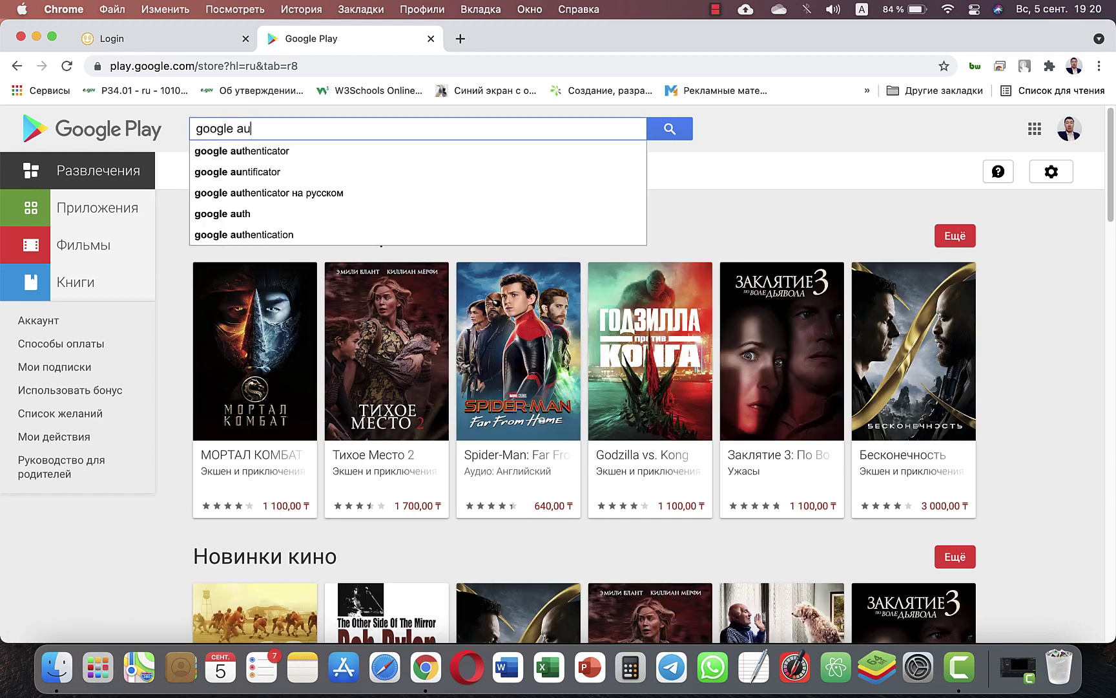
left_click(362, 151)
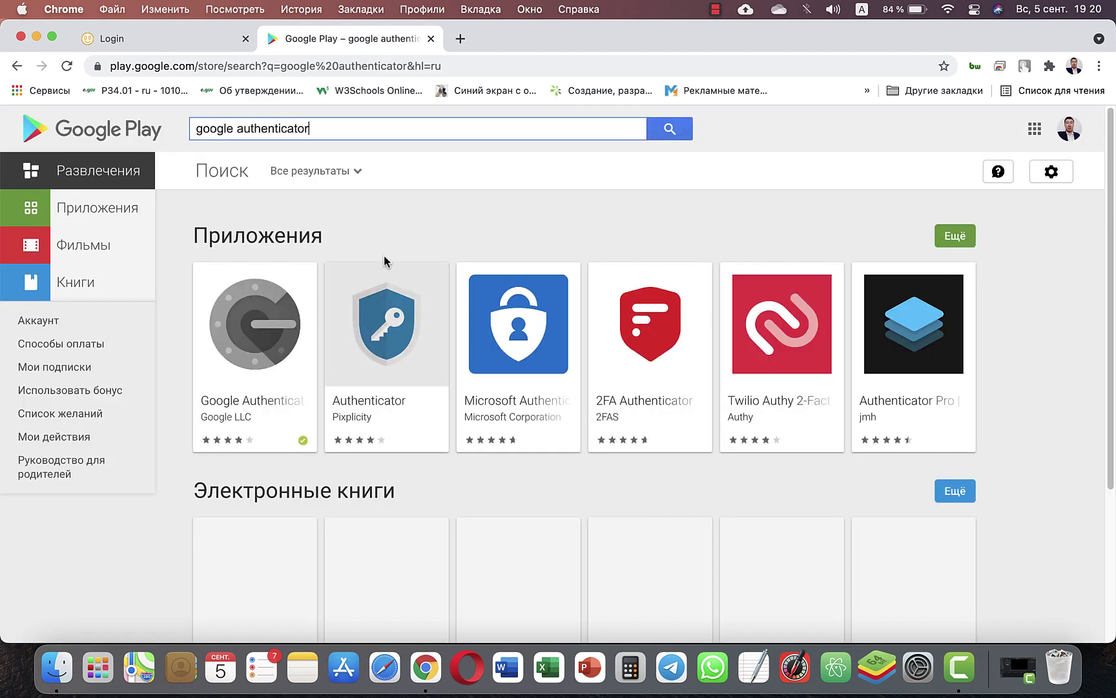
left_click(258, 310)
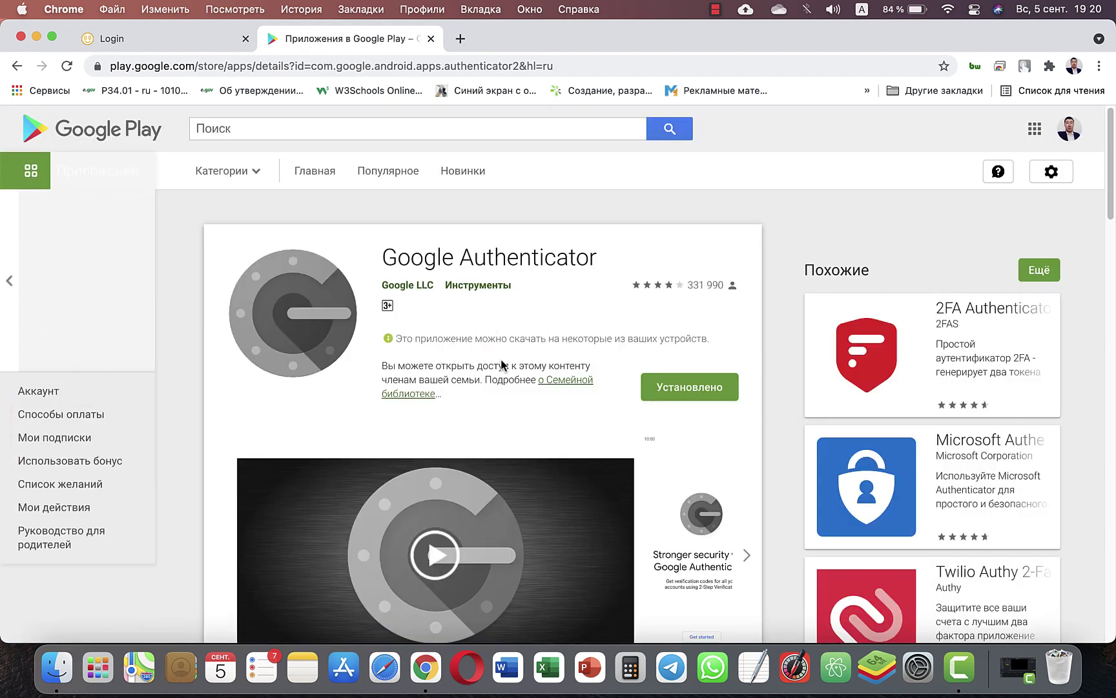
left_click(185, 46)
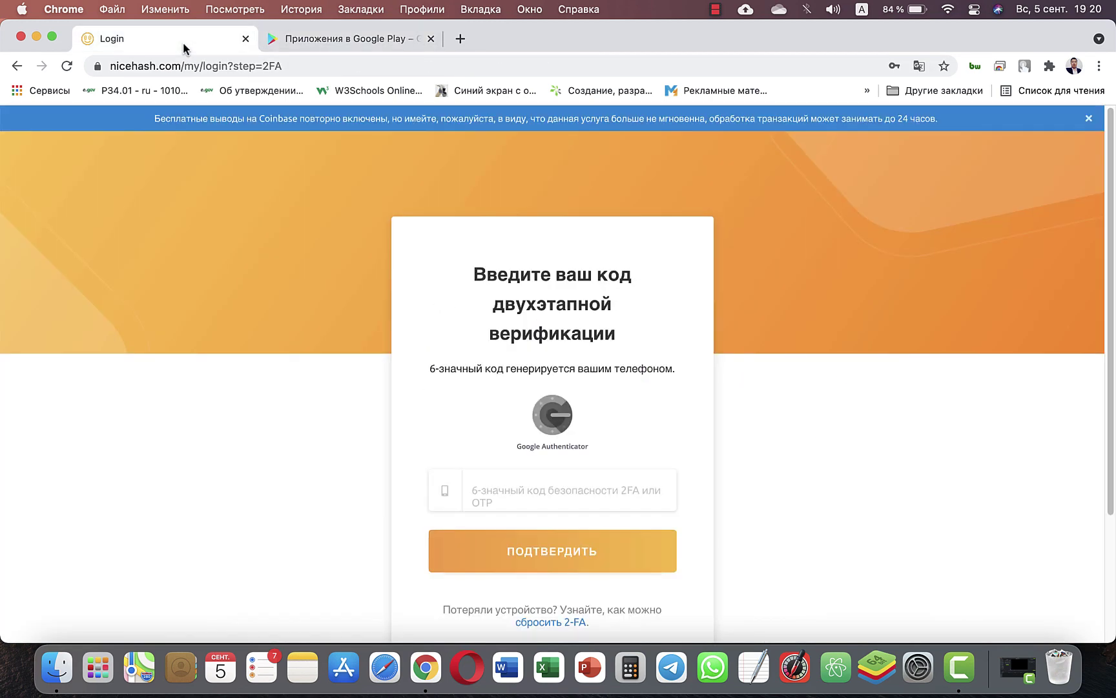
- Enter the two-factor code to finish signing in, then open Майнинг and the account menu
left_click(546, 482)
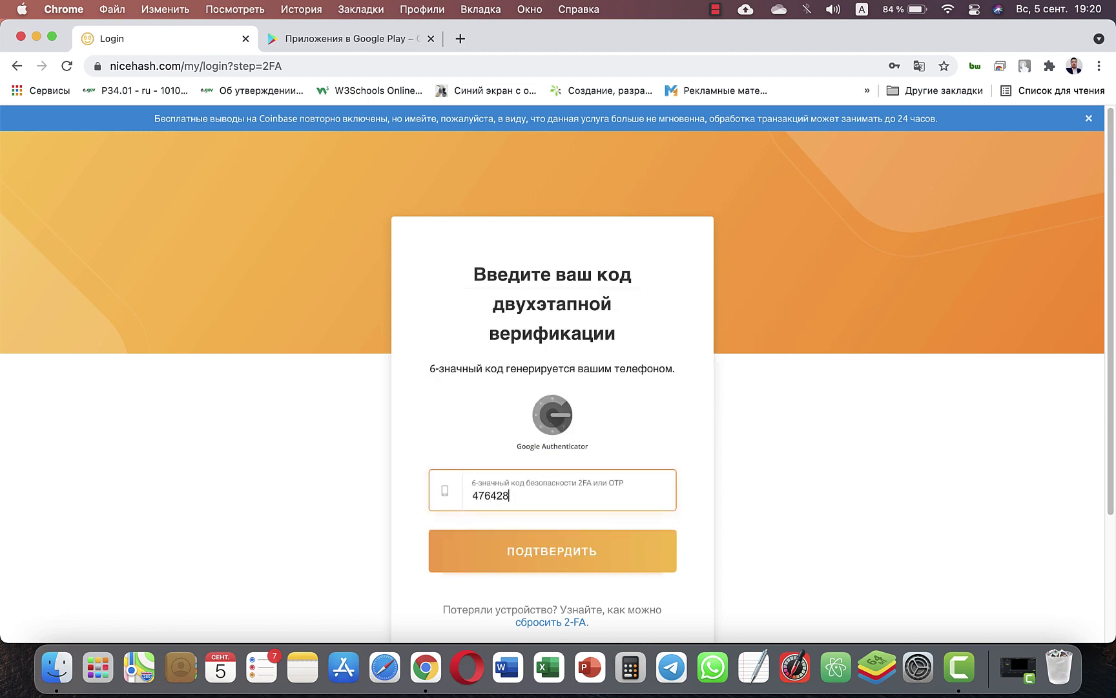
left_click(581, 547)
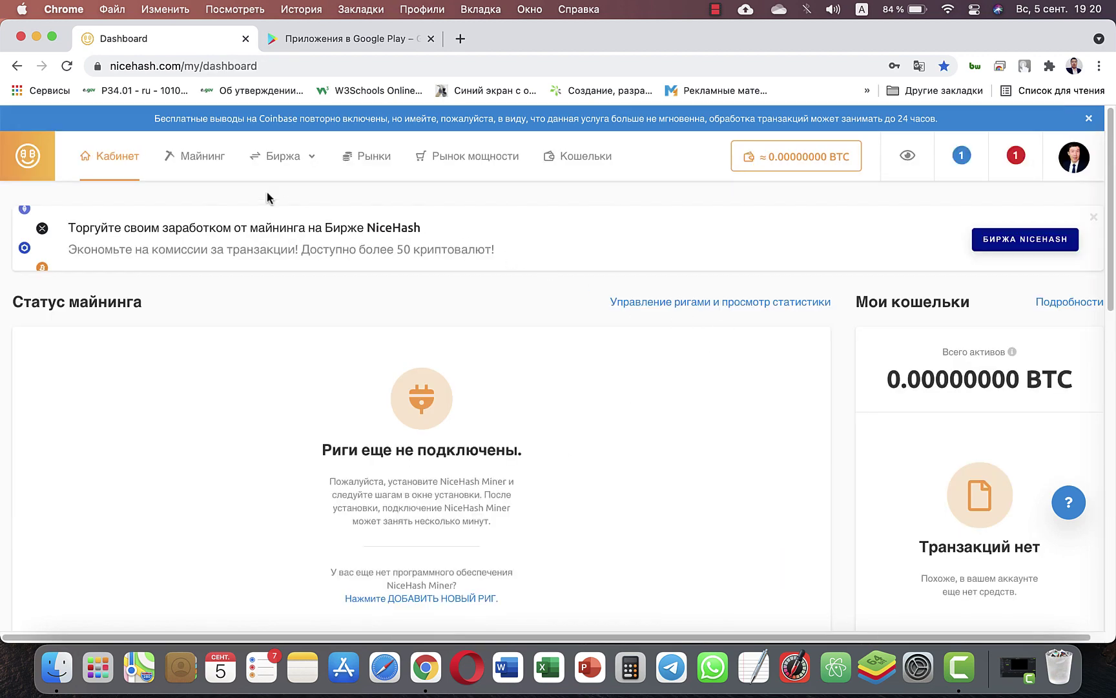
left_click(208, 161)
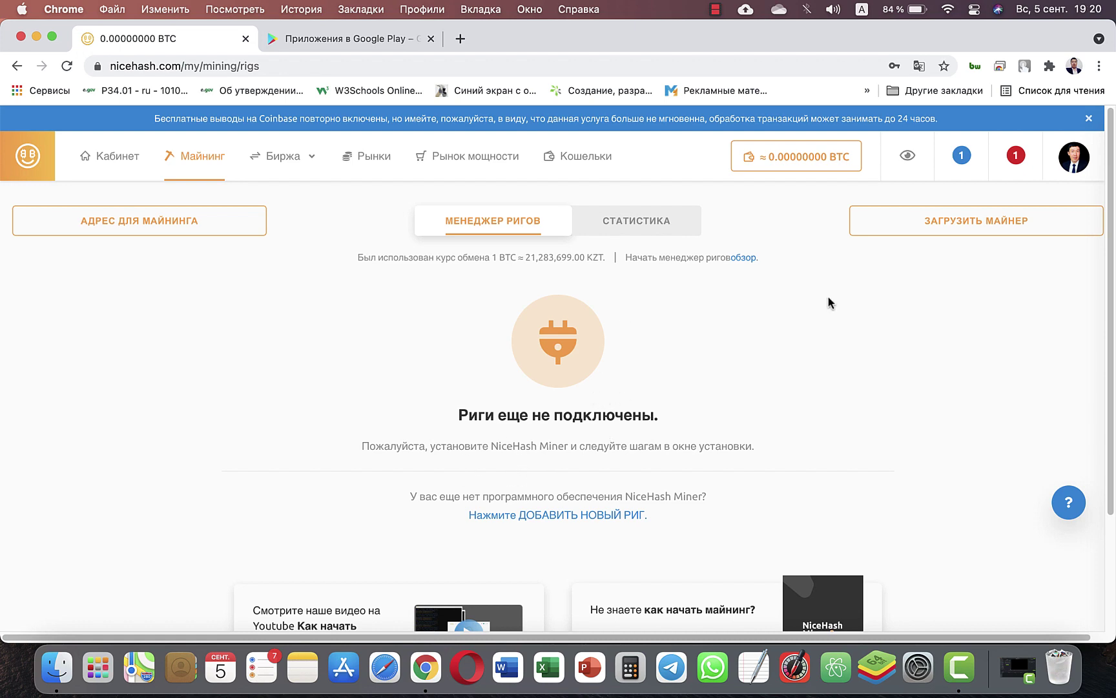
left_click(1085, 161)
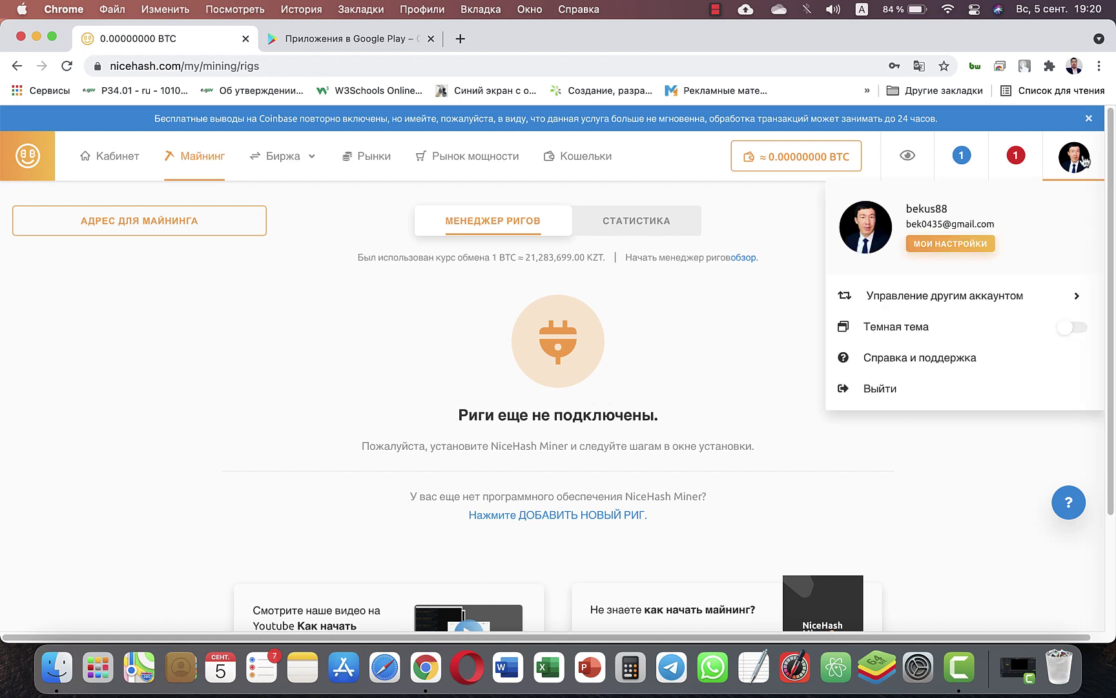
- Switch to managing the organisation account via 'Управление другим аккаунтом'
left_click(954, 295)
left_click(980, 288)
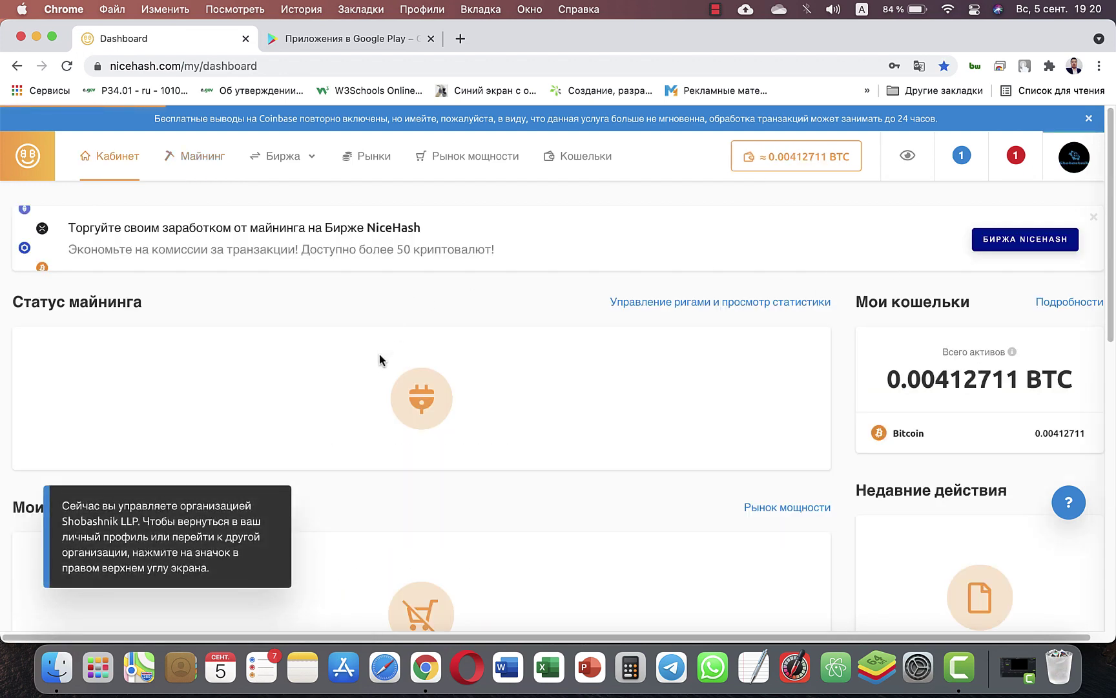
scroll(175, 391, "down", 3)
scroll(175, 391, "down", 5)
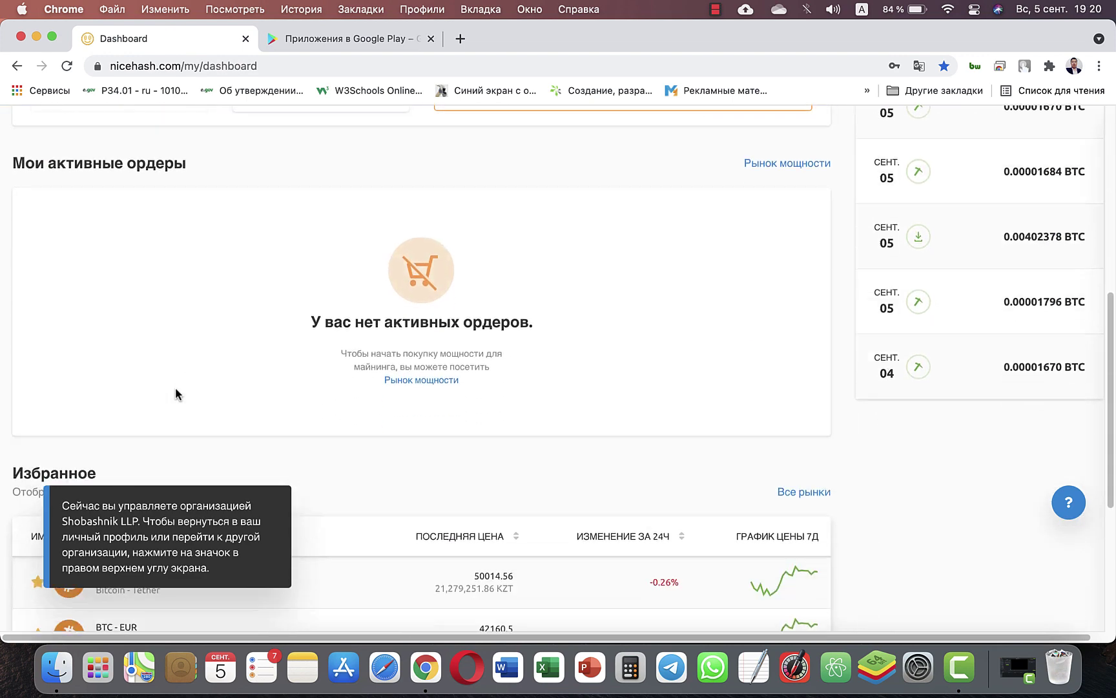
scroll(175, 390, "up", 10)
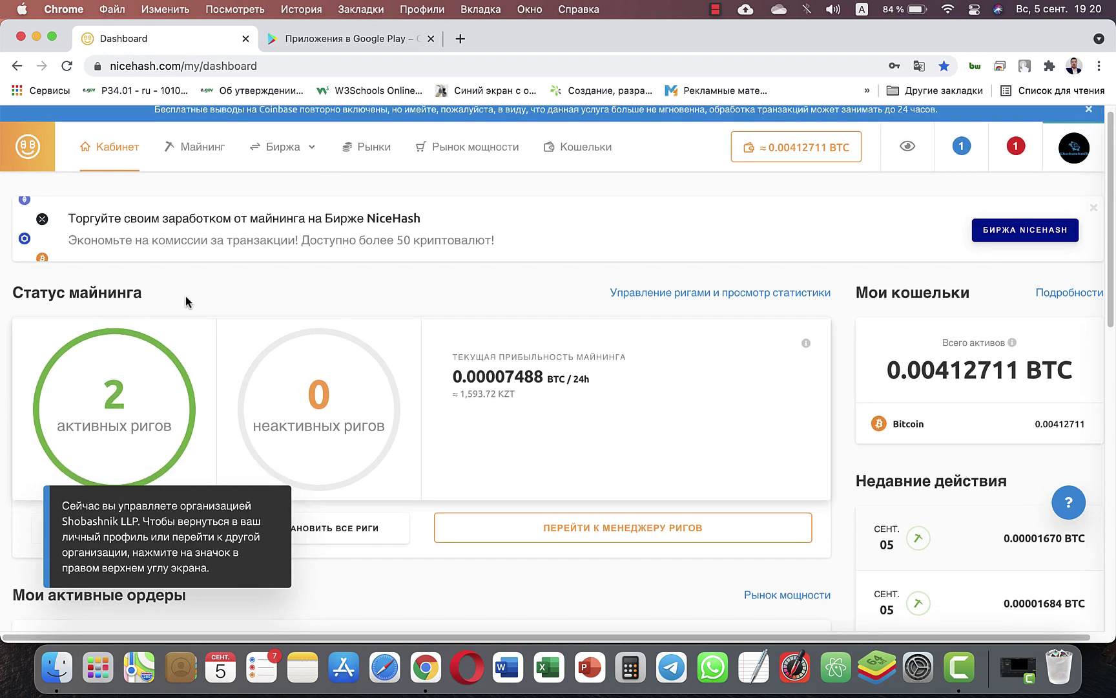
scroll(186, 298, "down", 2)
- Open the organisation's rig manager and review the two mining rigs, bbstudio01 and worker1
left_click(545, 431)
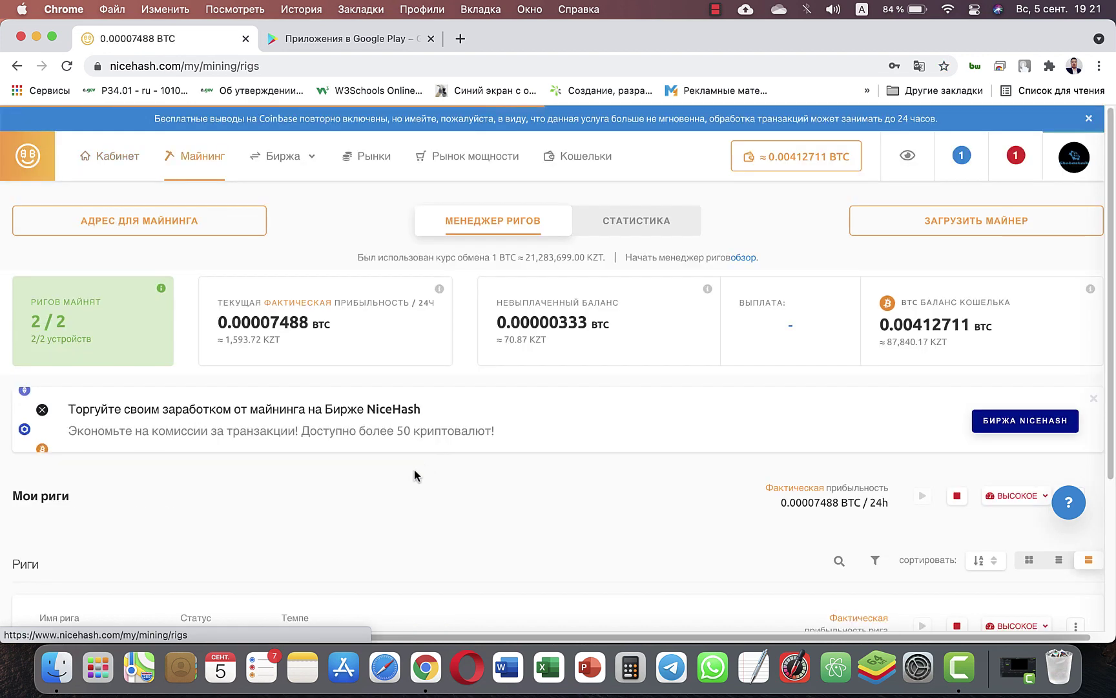
scroll(414, 471, "down", 5)
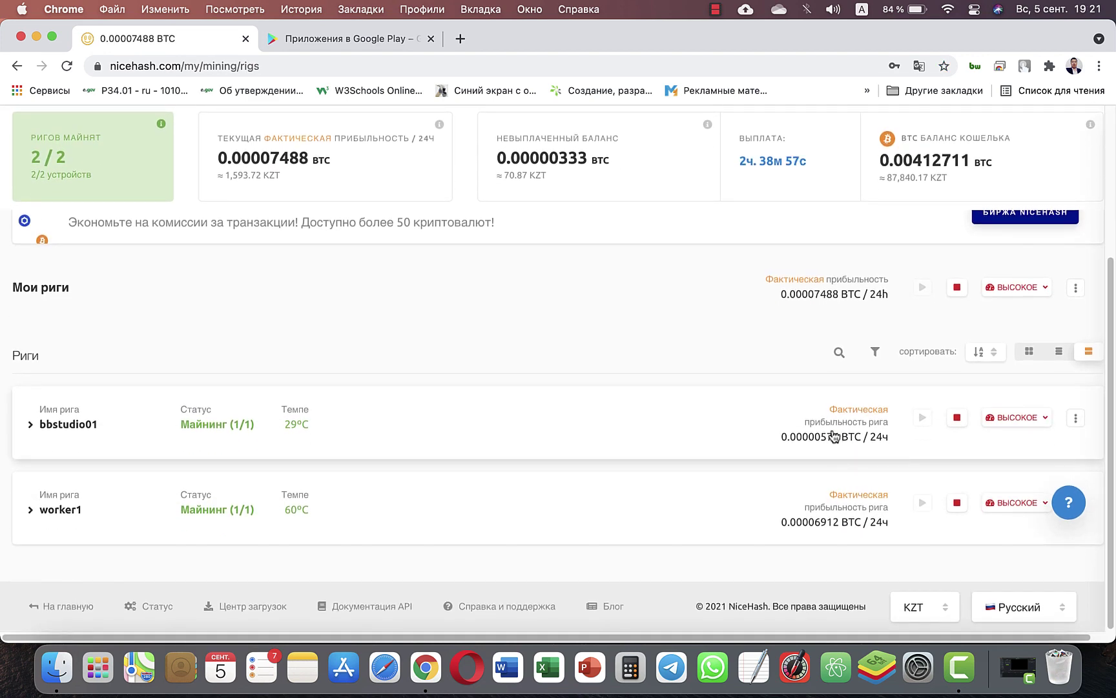
left_click_drag(737, 366, 898, 542)
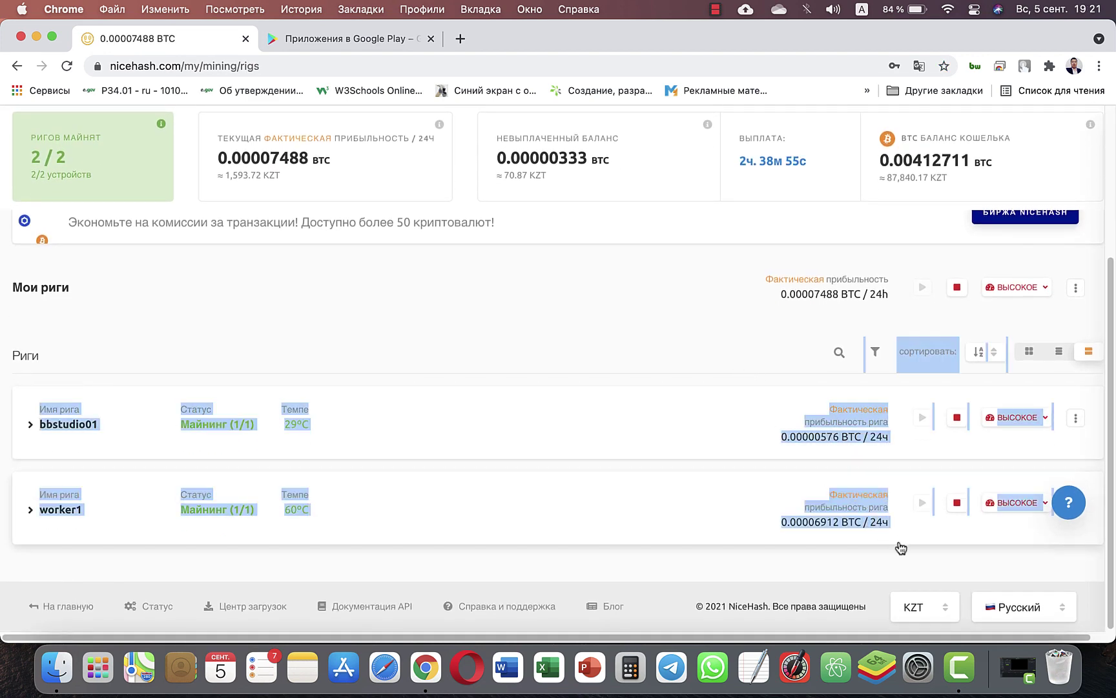
left_click(897, 543)
scroll(716, 417, "up", 3)
scroll(715, 421, "down", 3)
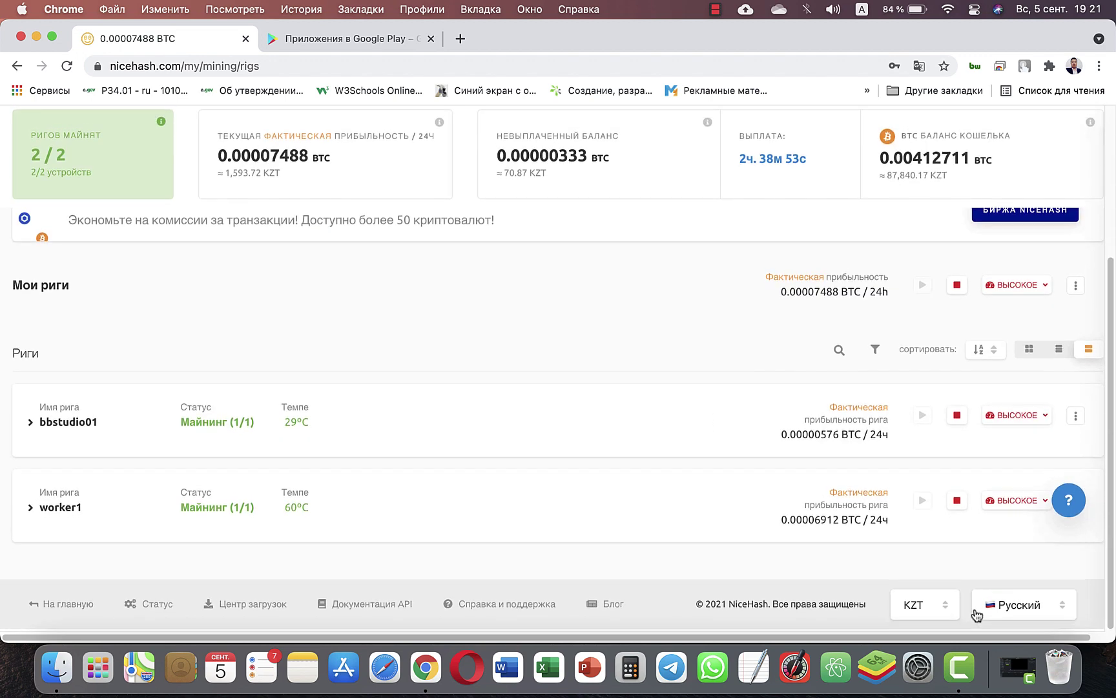
left_click_drag(914, 558, 722, 410)
left_click(672, 378)
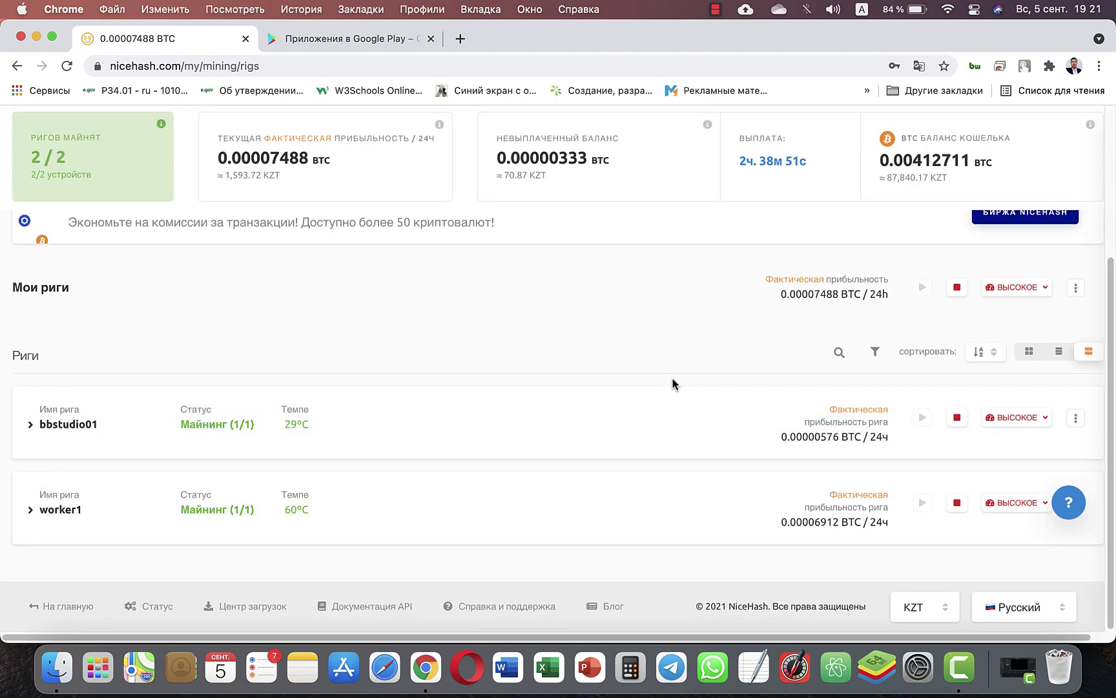
scroll(671, 379, "up", 3)
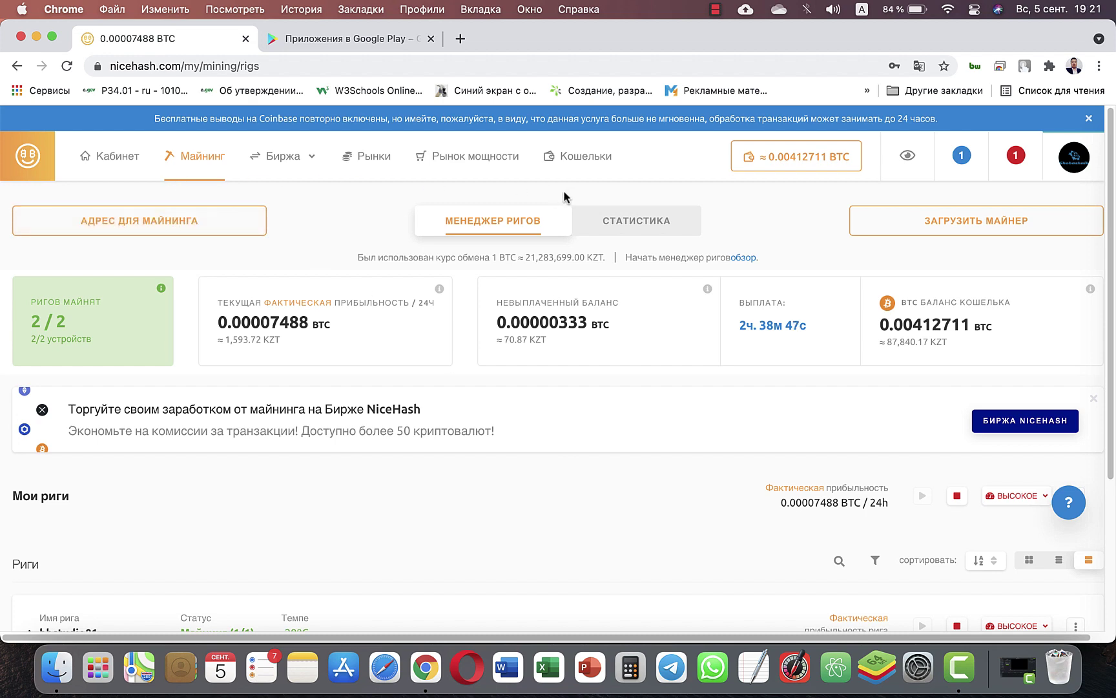
- Open Wallets and toggle total assets between 87,840.17 KZT and 0.00412711 BTC
left_click(779, 165)
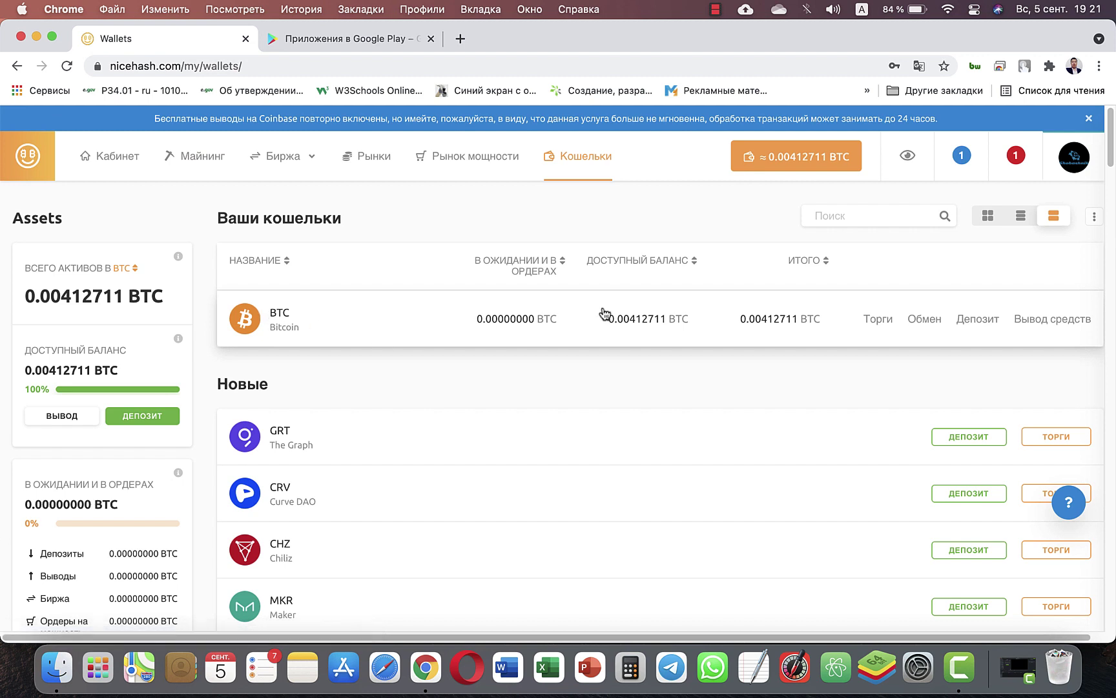
left_click(105, 299)
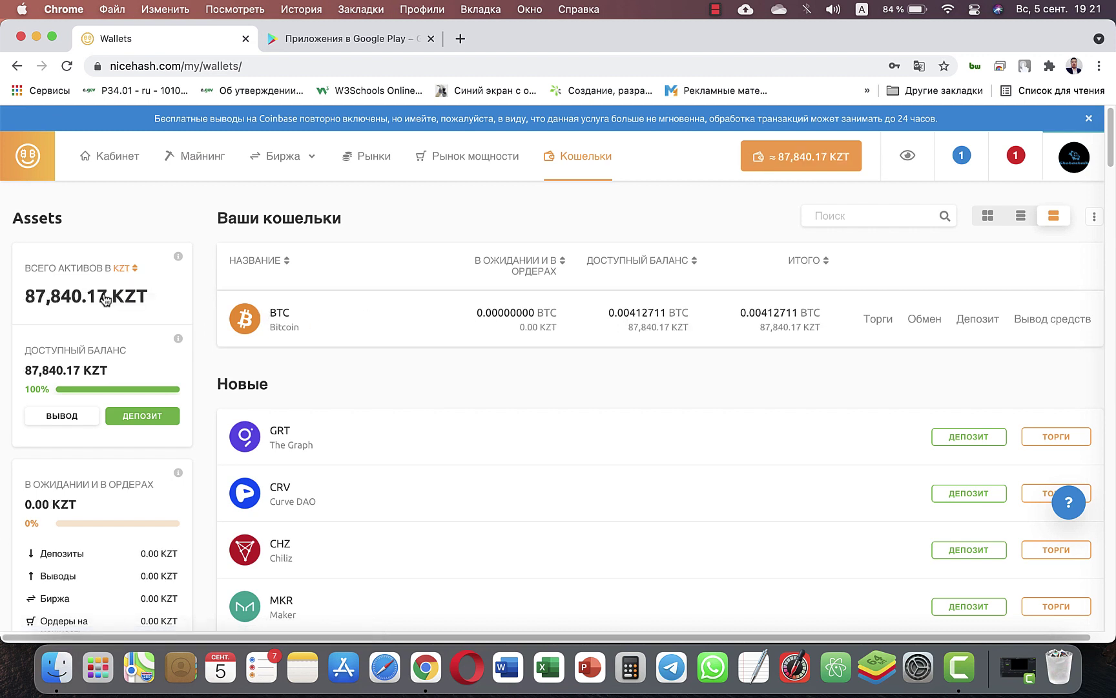
left_click(70, 298)
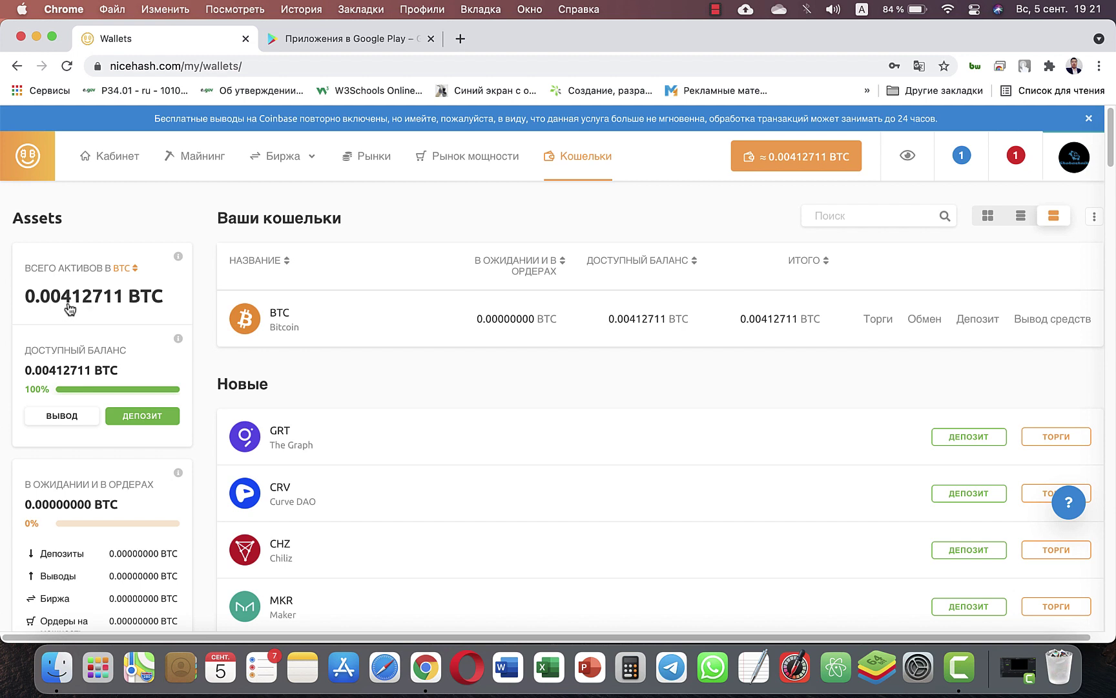
left_click(82, 305)
left_click(84, 306)
mouse_move(199, 302)
left_mouse_down()
mouse_move(26, 297)
mouse_move(179, 303)
left_mouse_up()
- Open the BTC withdrawal form, browse saved destination addresses, close it, and open a new tab
left_click(62, 415)
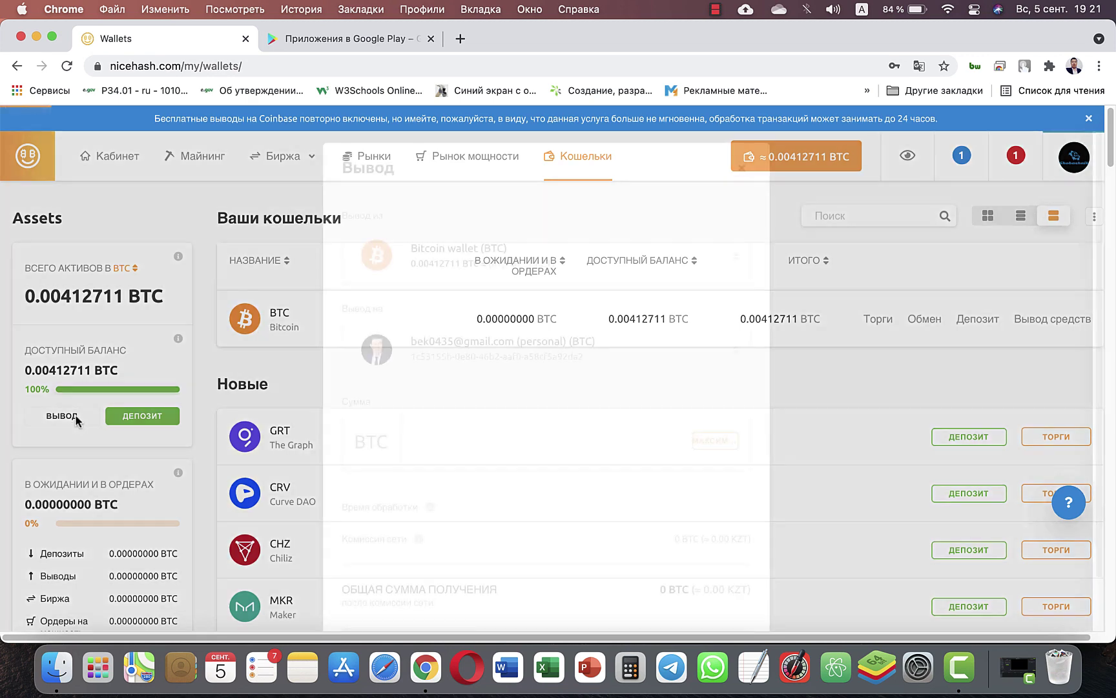
left_click(570, 354)
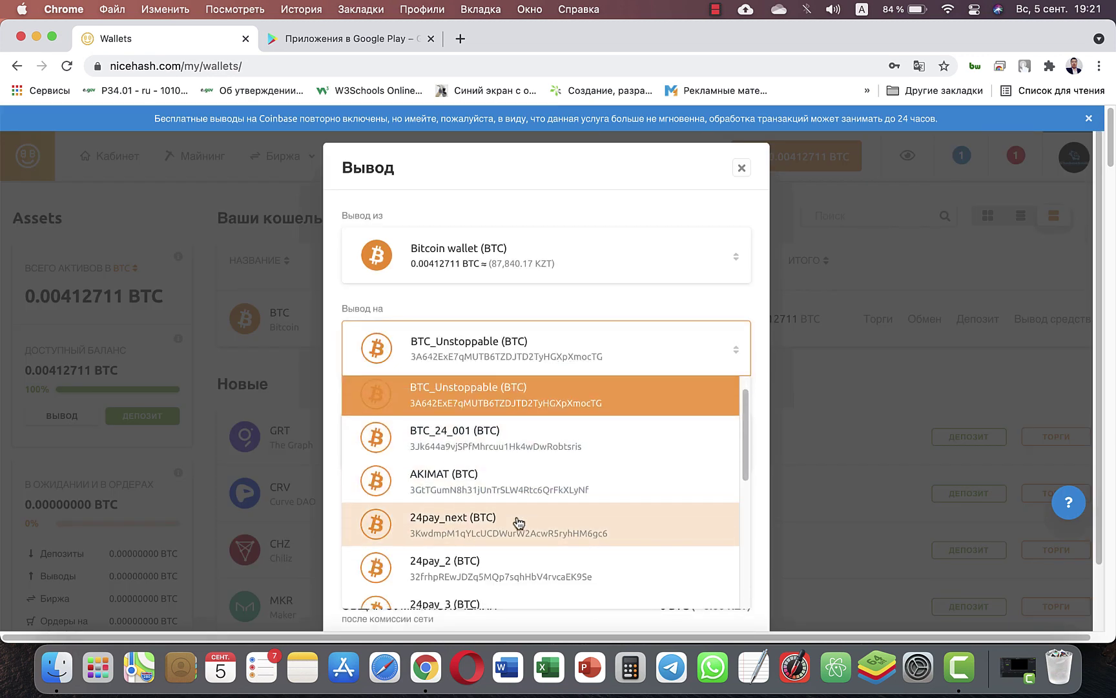
scroll(520, 520, "down", 5)
scroll(519, 522, "up", 5)
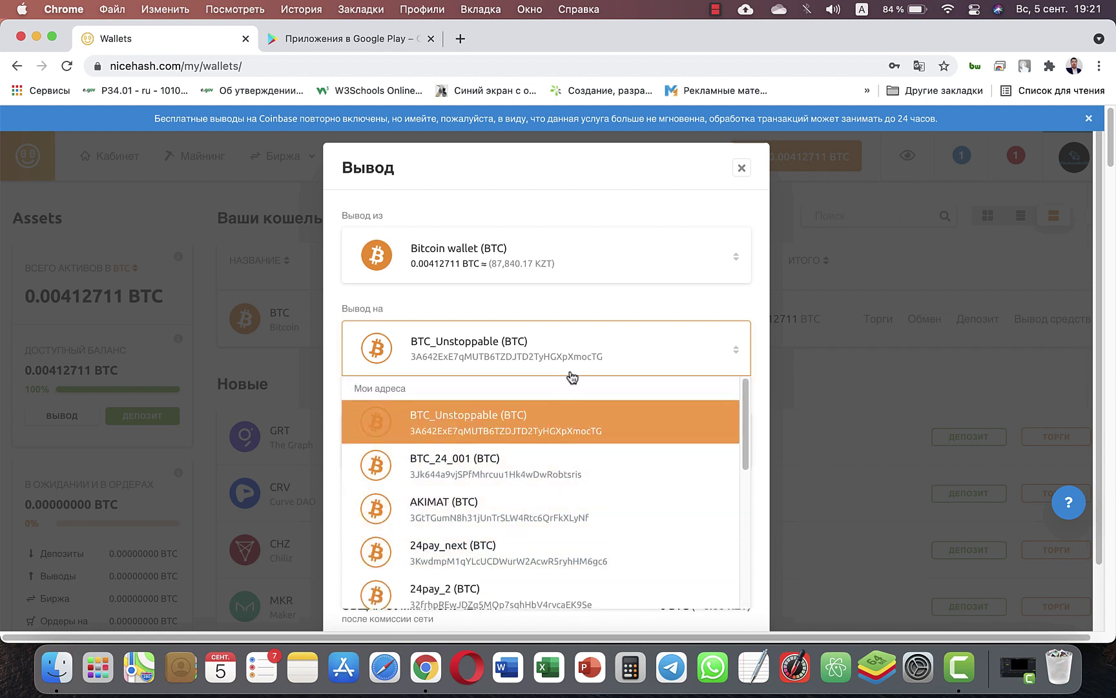
left_click(603, 308)
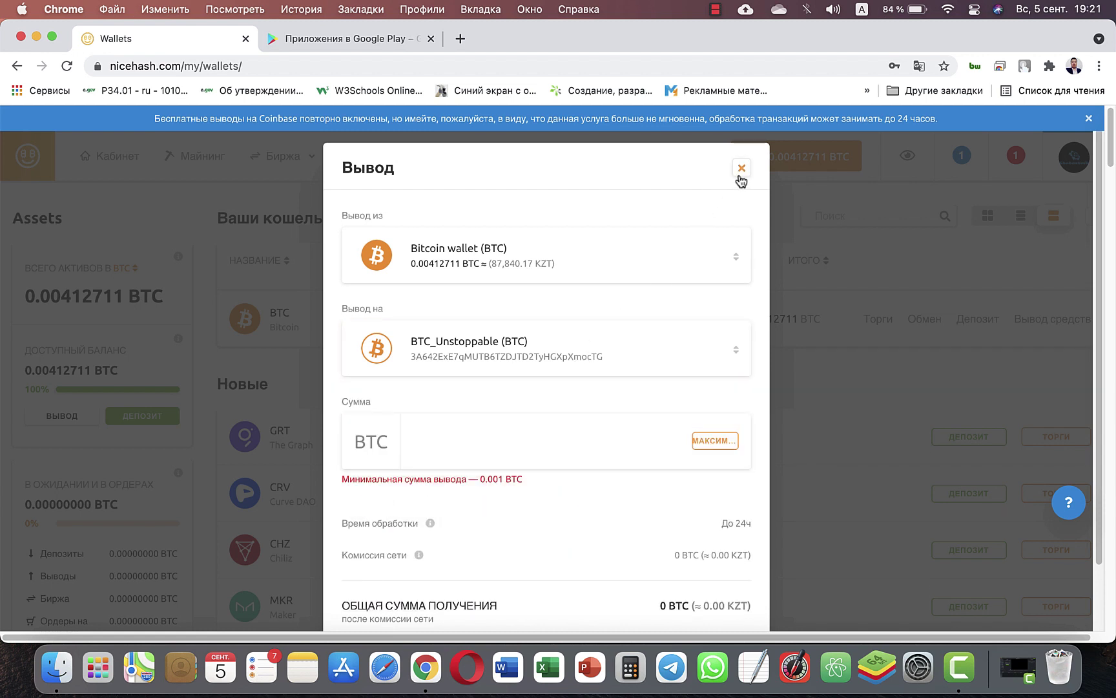
left_click(741, 177)
left_click(460, 38)
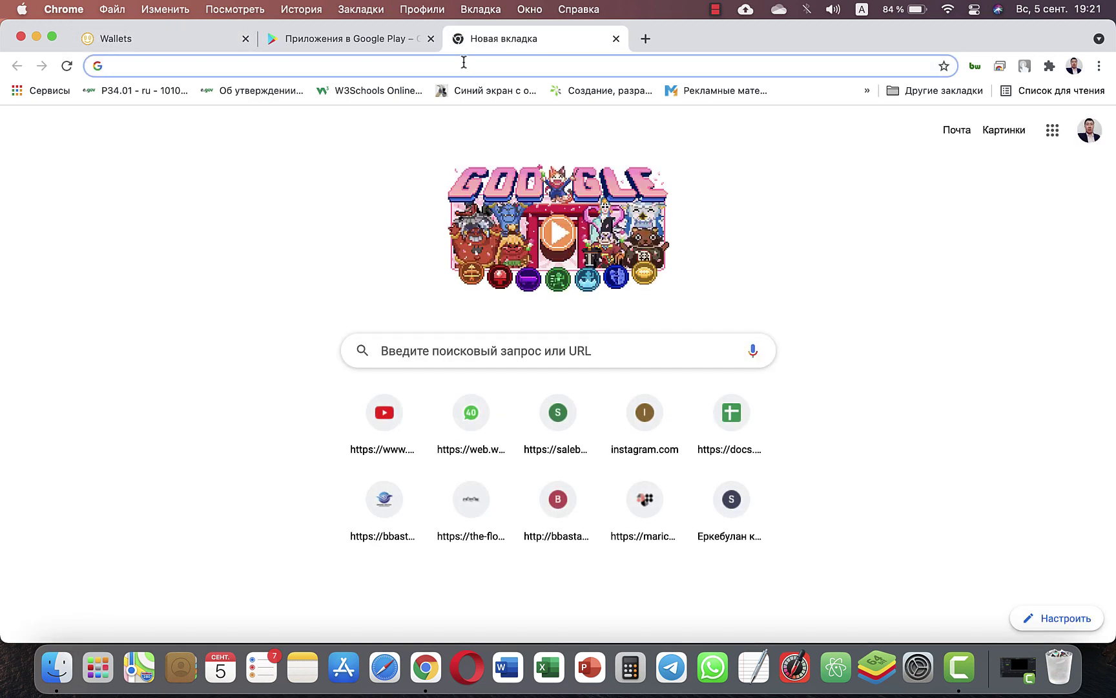
- Load 24paybank.net in the new tab, move it beside Wallets, and close the Google Play tab
type("24")
key("Right")
key("Return")
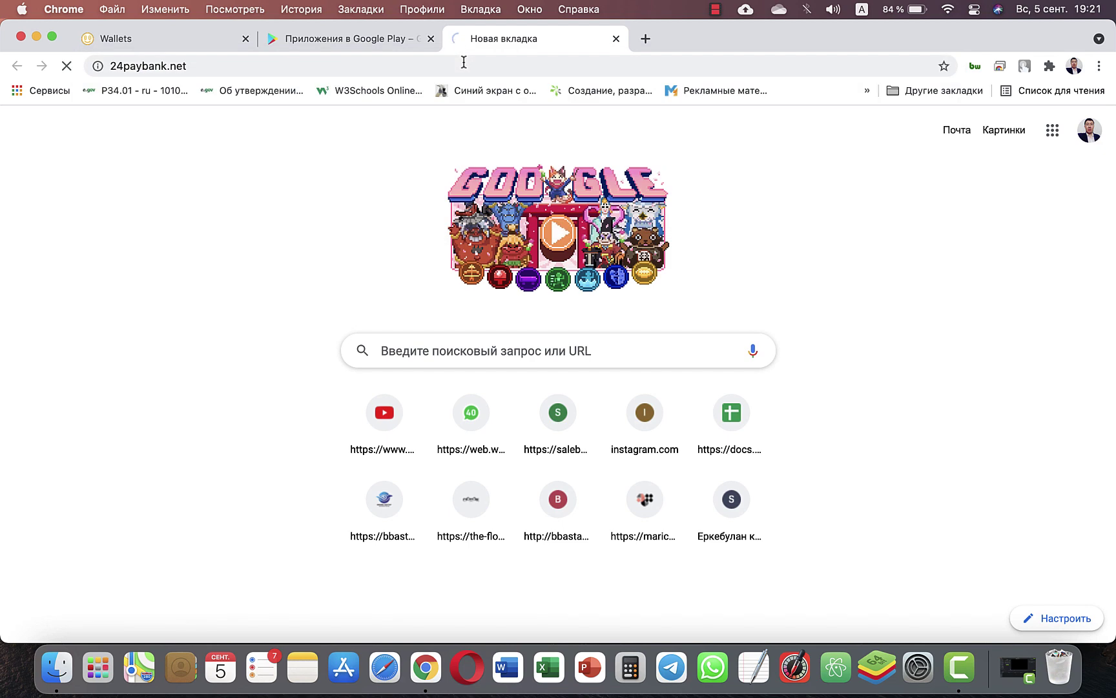
left_click_drag(494, 36, 330, 35)
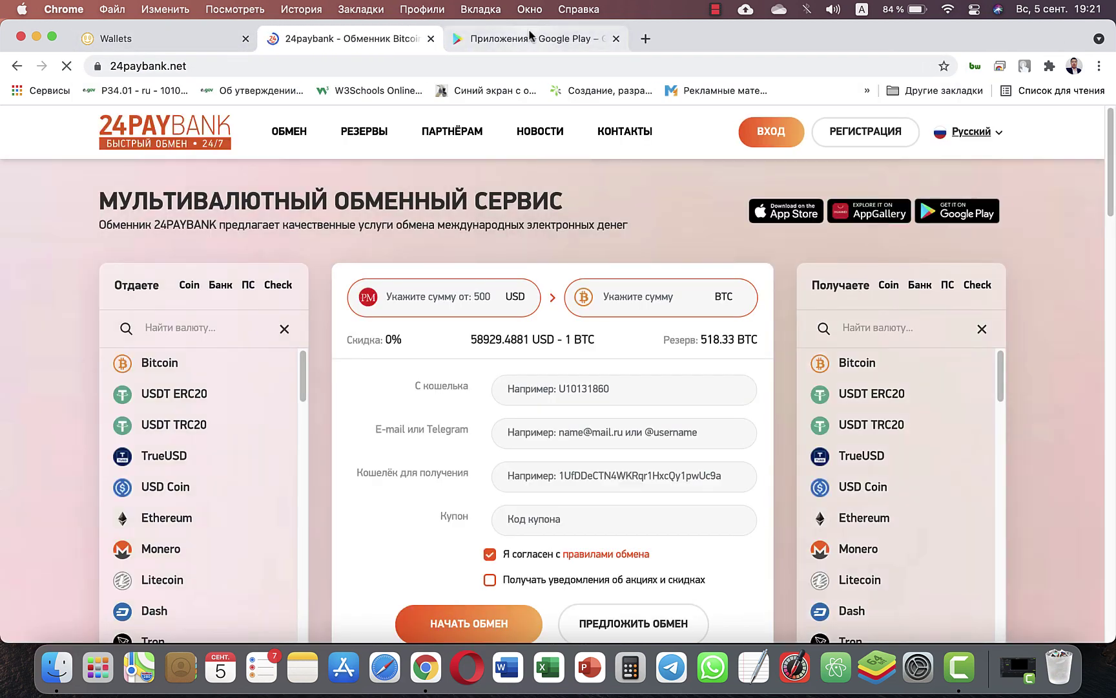
left_click(615, 39)
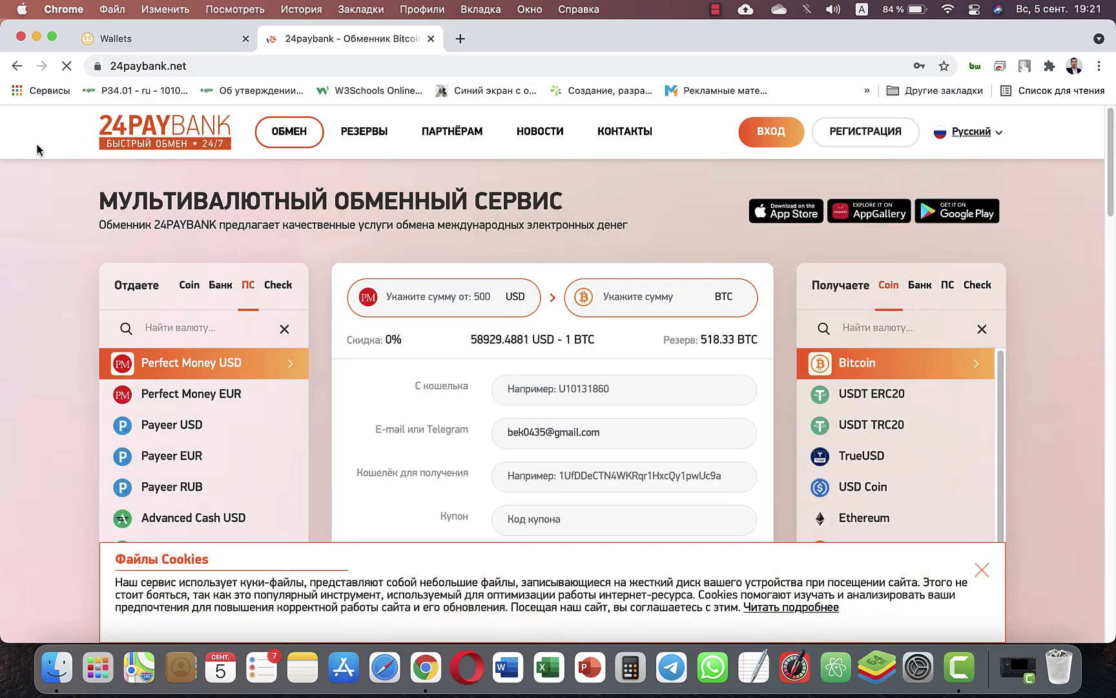
left_click_drag(35, 143, 1054, 162)
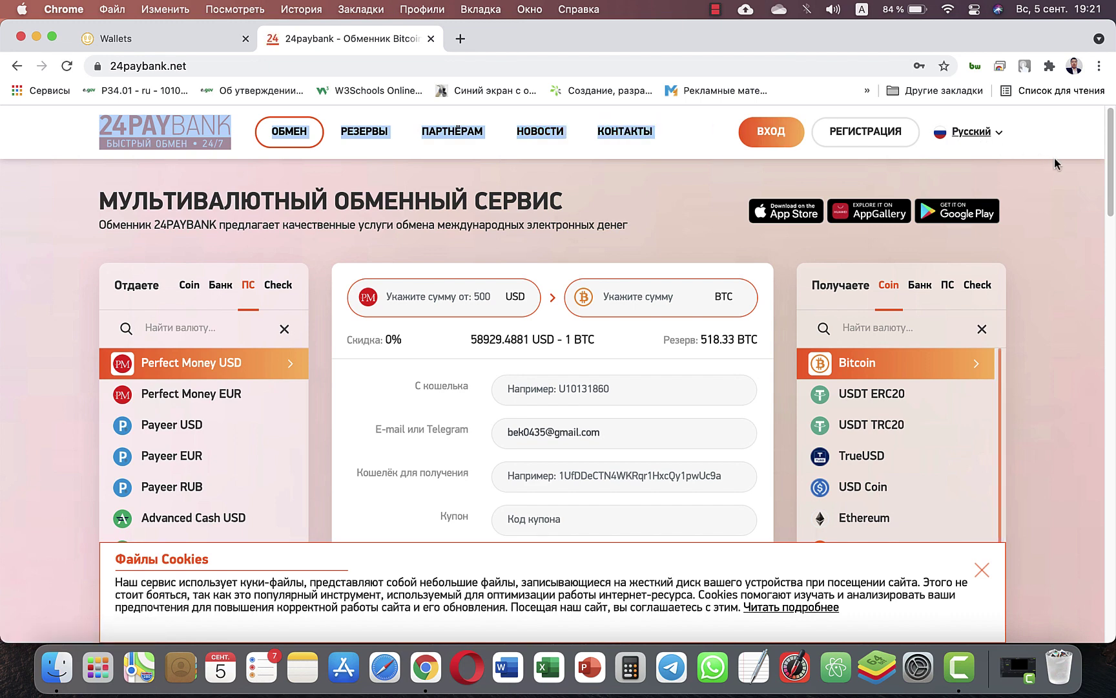
left_click(1071, 201)
- Log in to the 24paybank personal cabinet with the saved login and check the account menu
left_click(771, 131)
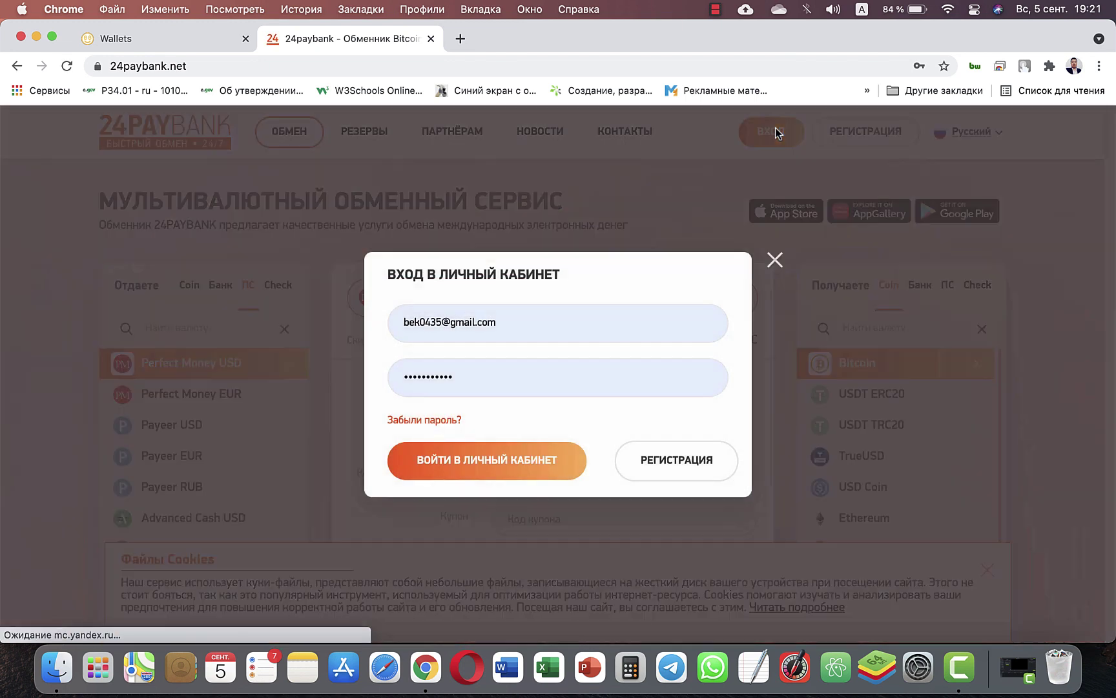
left_click(508, 463)
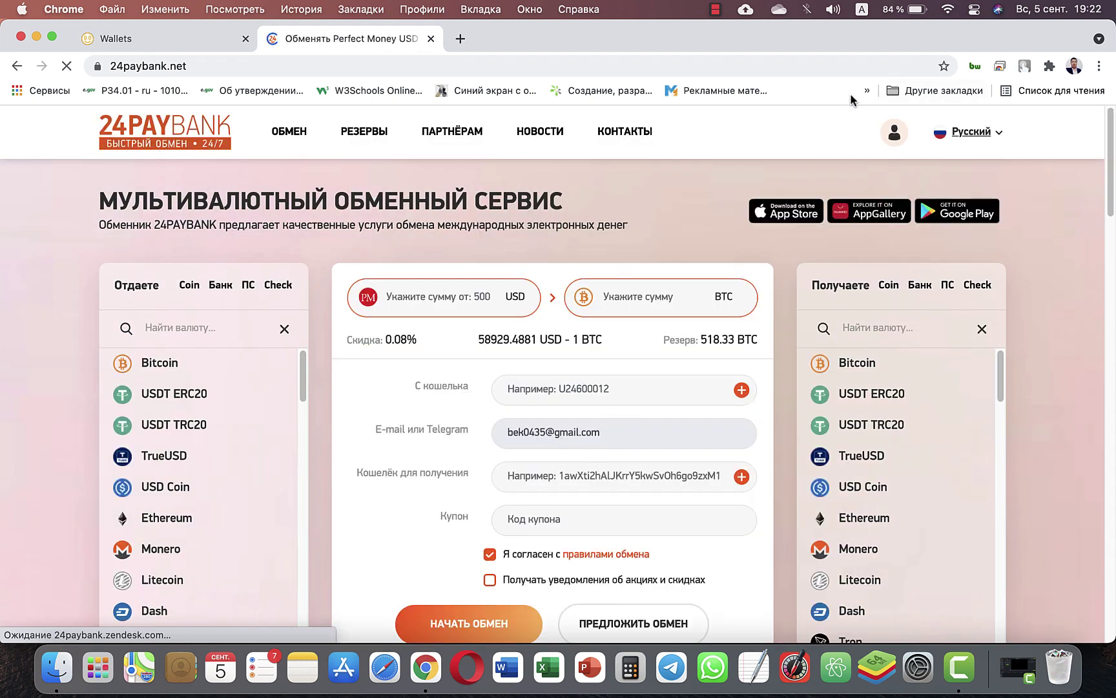
left_click(884, 137)
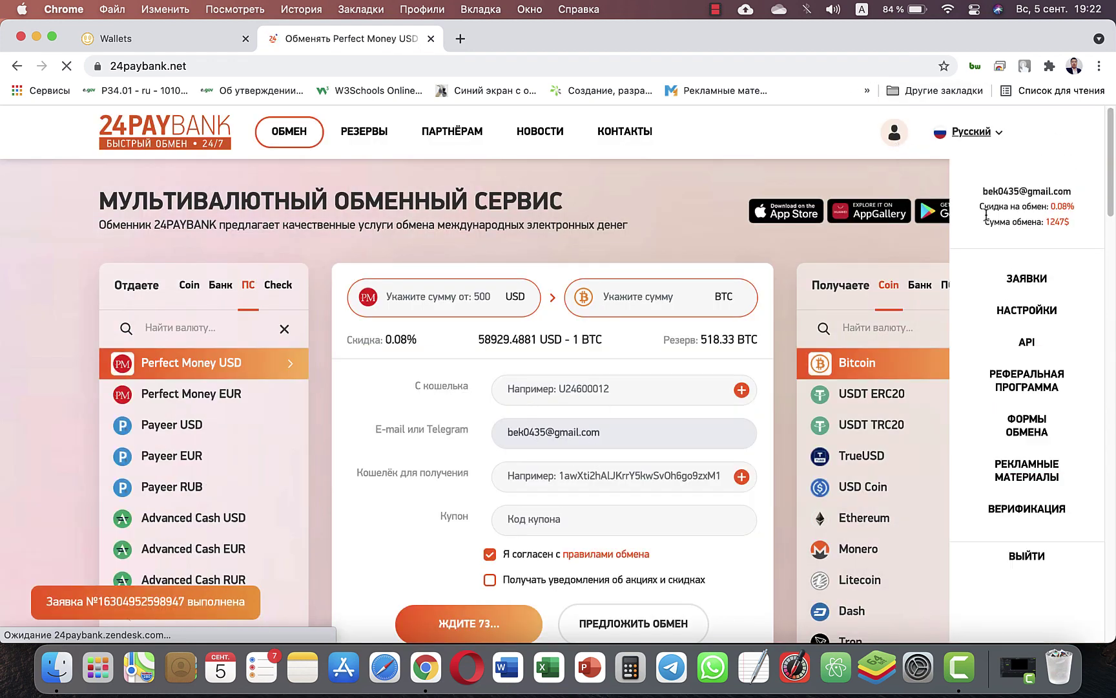
left_click(588, 165)
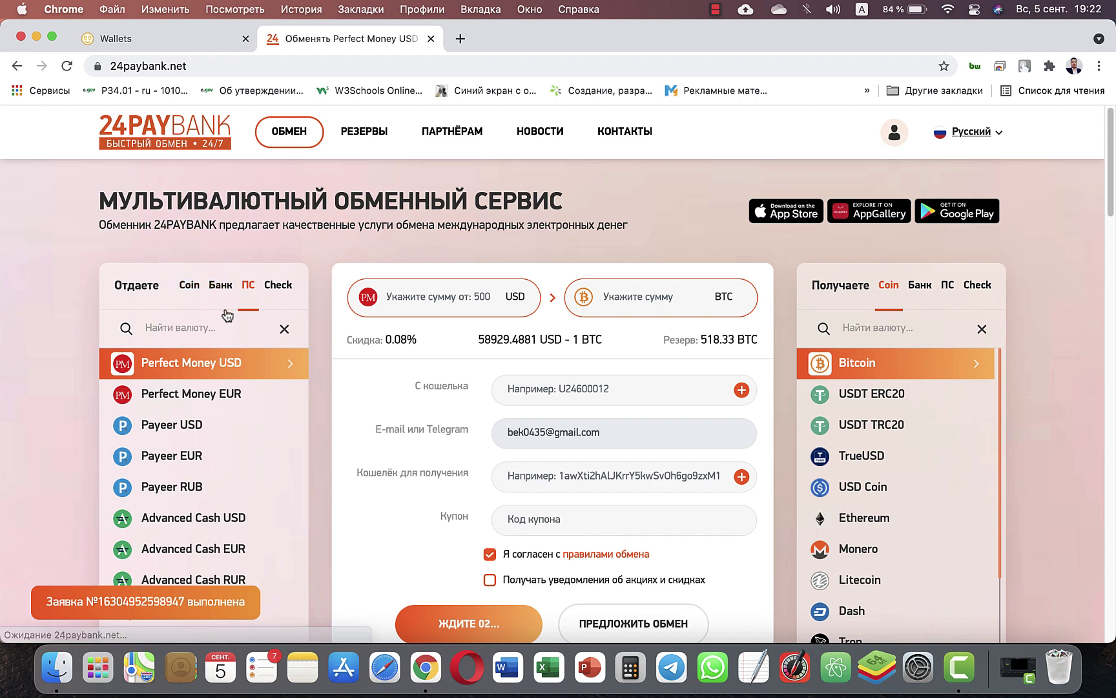
left_click_drag(89, 265, 1009, 497)
- Choose Bitcoin from the Coin list as the currency to give
left_click(1010, 496)
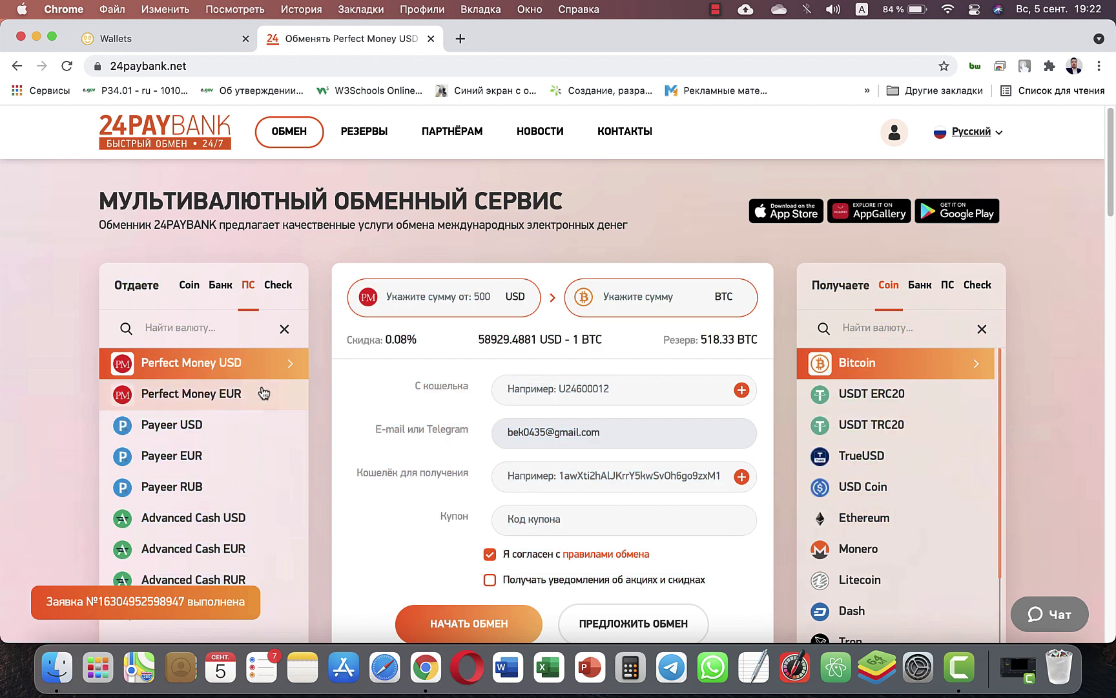
left_click(189, 285)
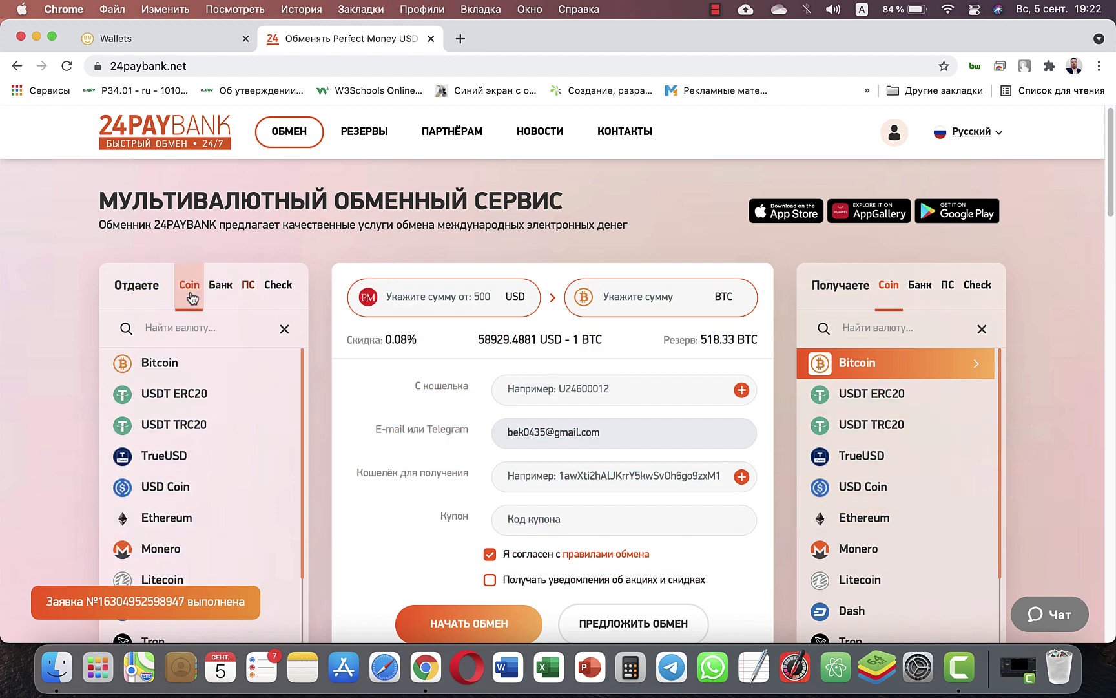
left_click(162, 364)
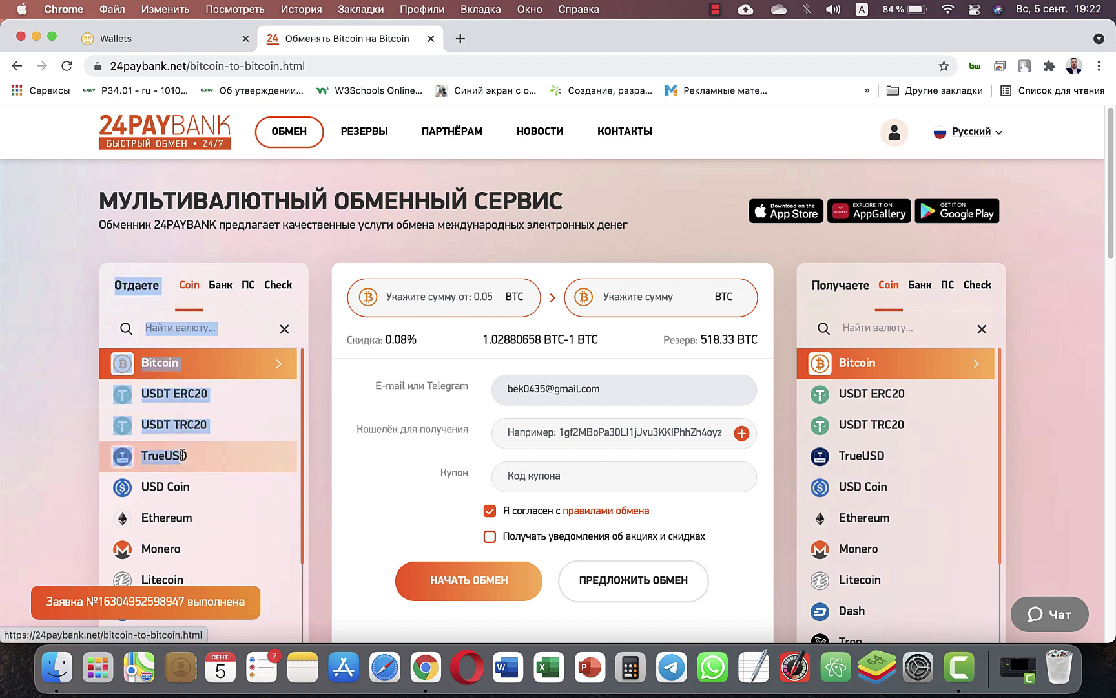
left_click_drag(194, 453, 215, 230)
left_click(215, 230)
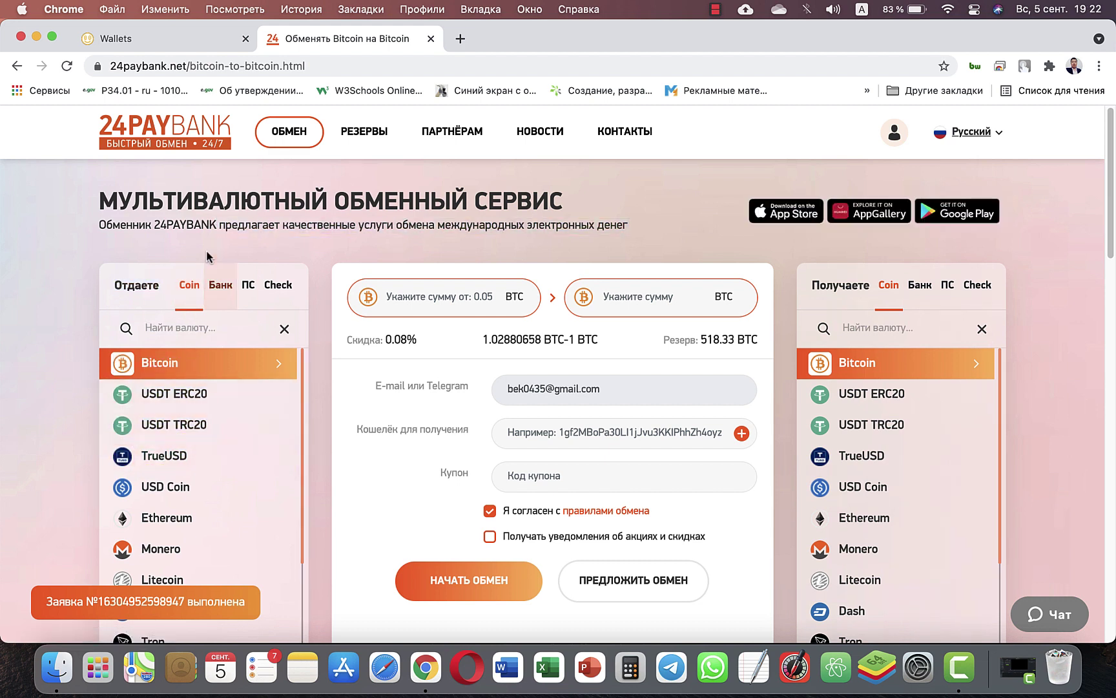
- Choose Kaspi Bank KZT from the Банк list as the currency to receive
left_click(919, 284)
scroll(896, 440, "down", 2)
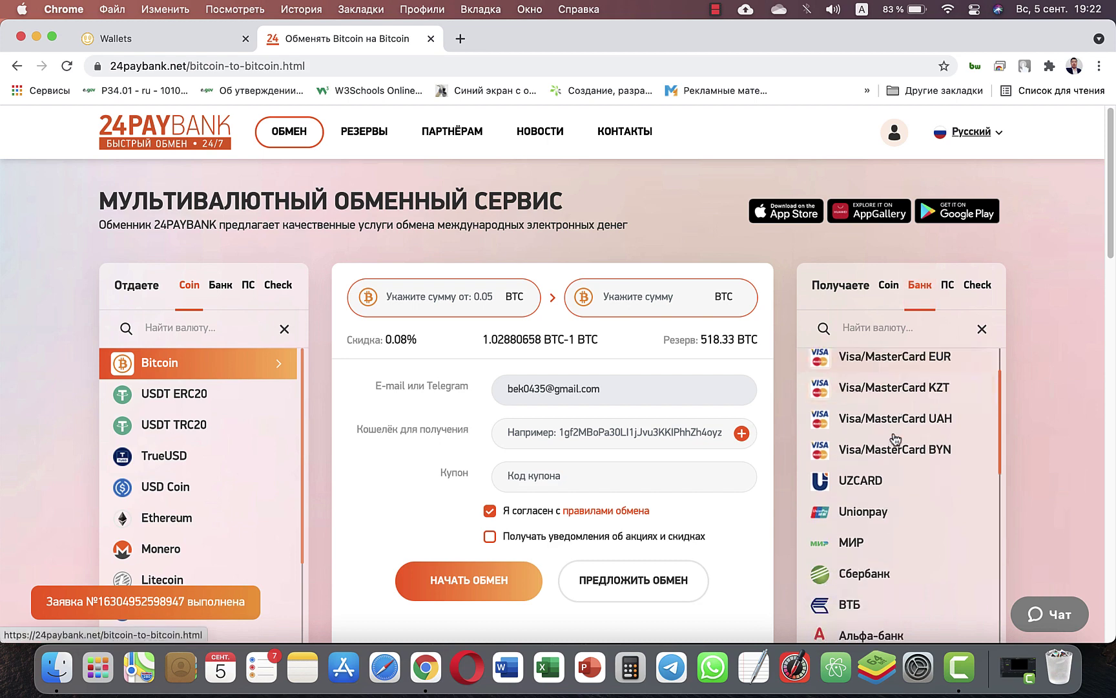
scroll(895, 439, "down", 10)
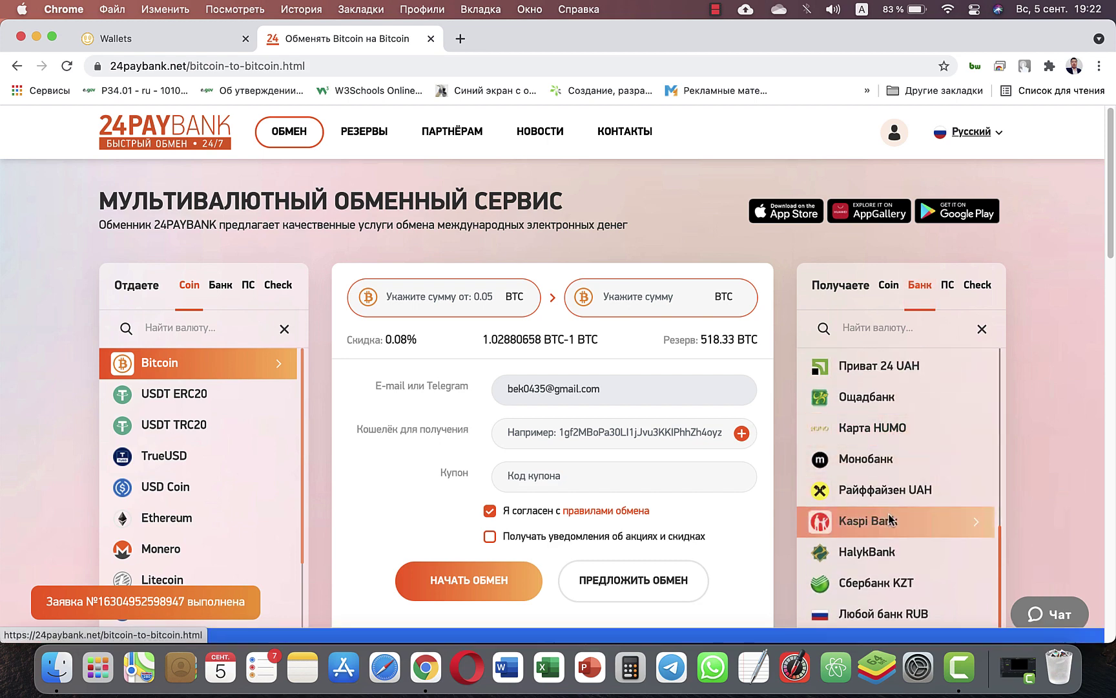
left_click(890, 519)
left_click(489, 515)
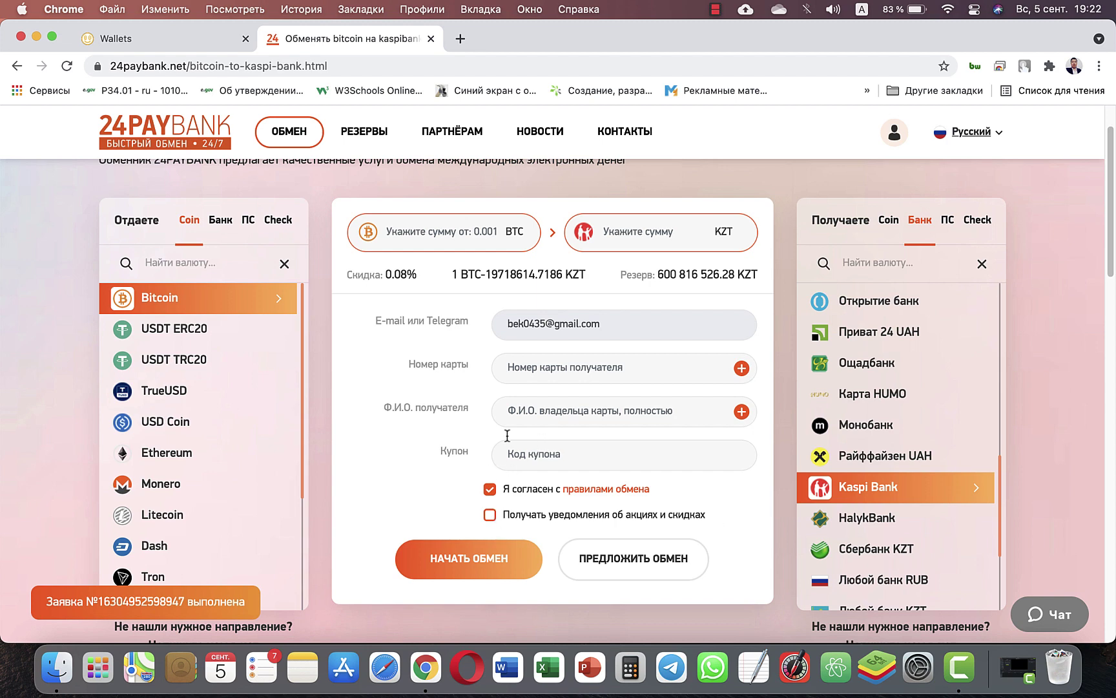
- Fill in the saved Kaspi card number and the autofilled recipient's full name
left_click(568, 376)
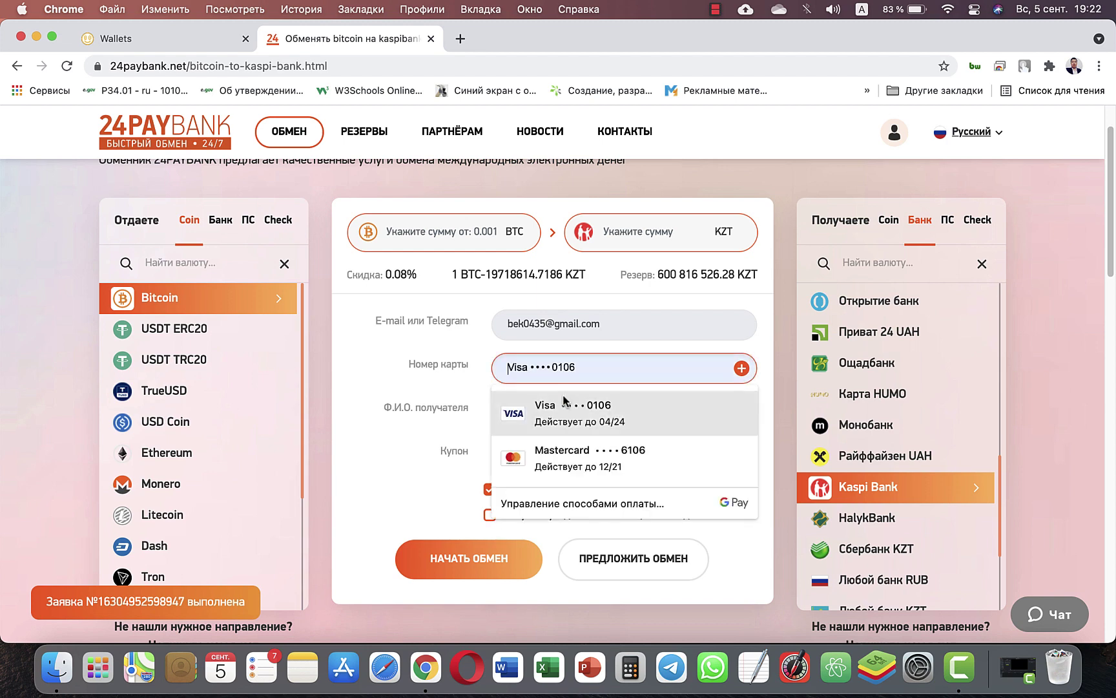
left_click(563, 398)
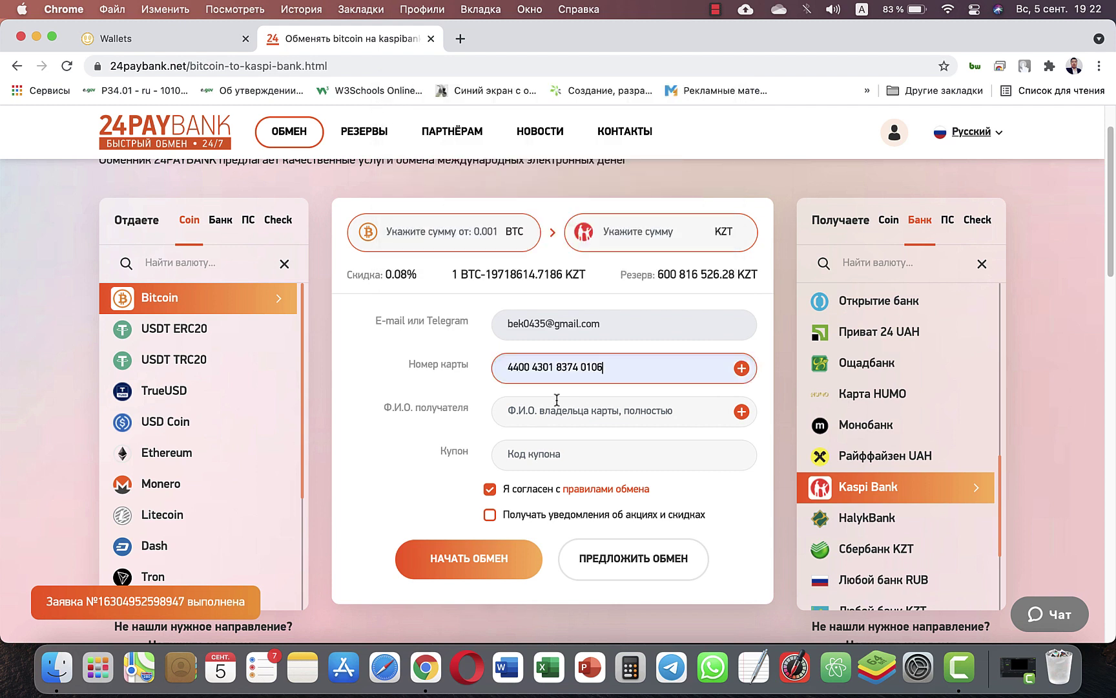
left_click(560, 407)
left_click(555, 446)
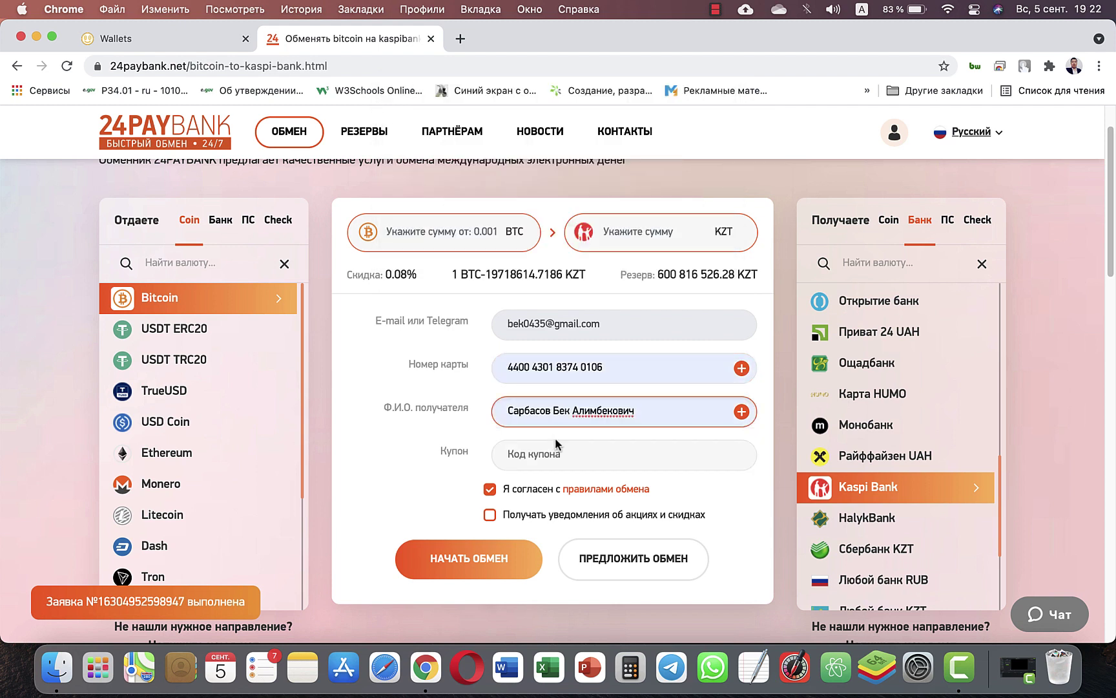
- Check the card number, contact e-mail and recipient name entries on the 24paybank form
left_click(616, 359)
left_click_drag(618, 366, 476, 371)
scroll(480, 359, "up", 1)
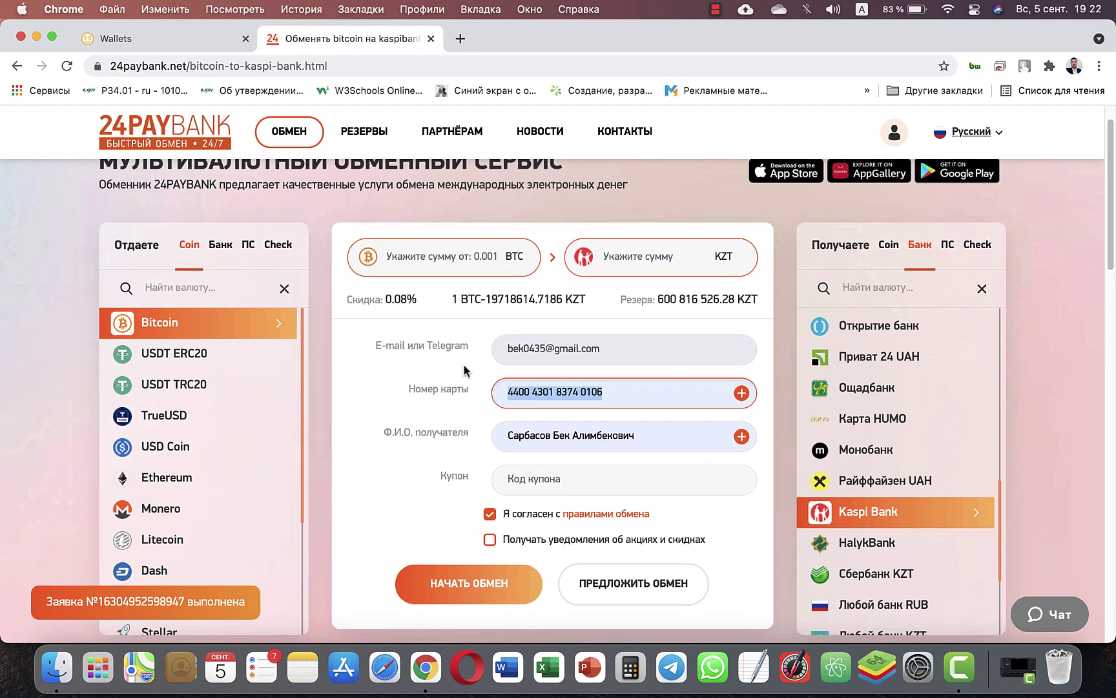
left_click(440, 330)
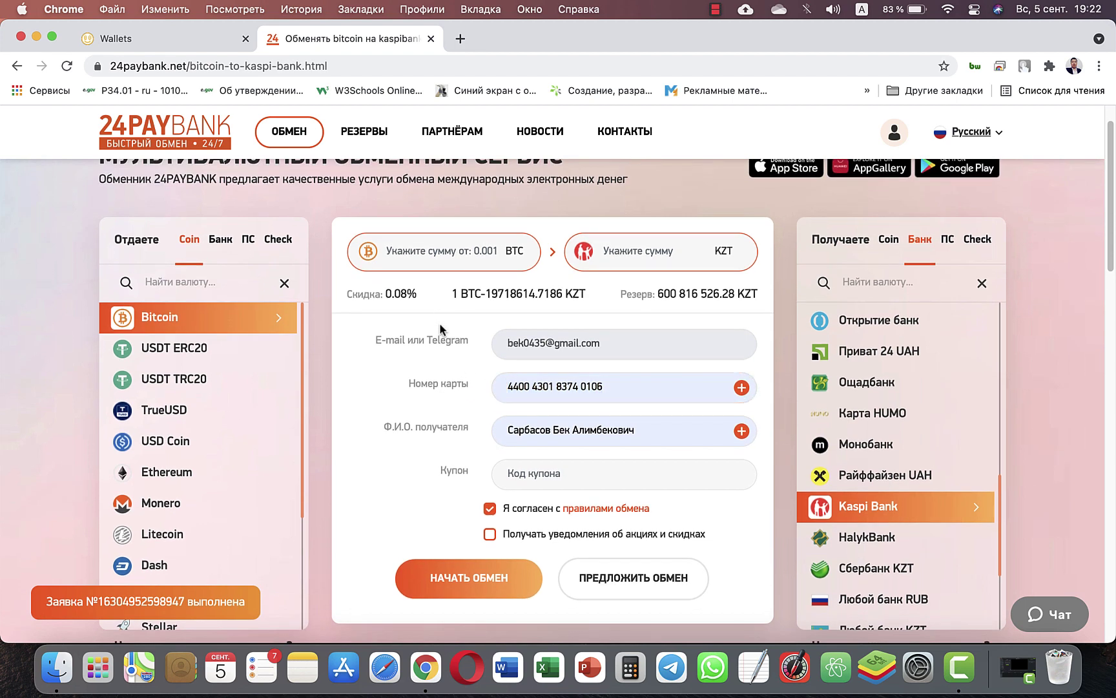
left_click(612, 342)
left_click_drag(612, 342, 476, 337)
left_click(628, 390)
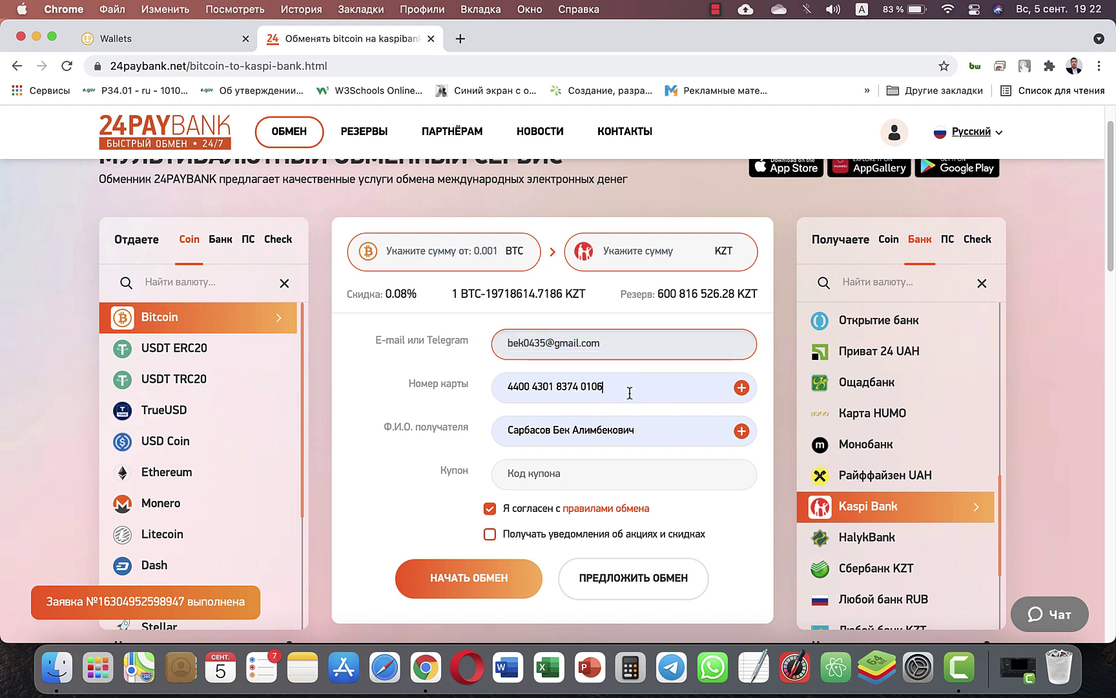
left_click_drag(628, 390, 478, 392)
left_click_drag(646, 430, 479, 427)
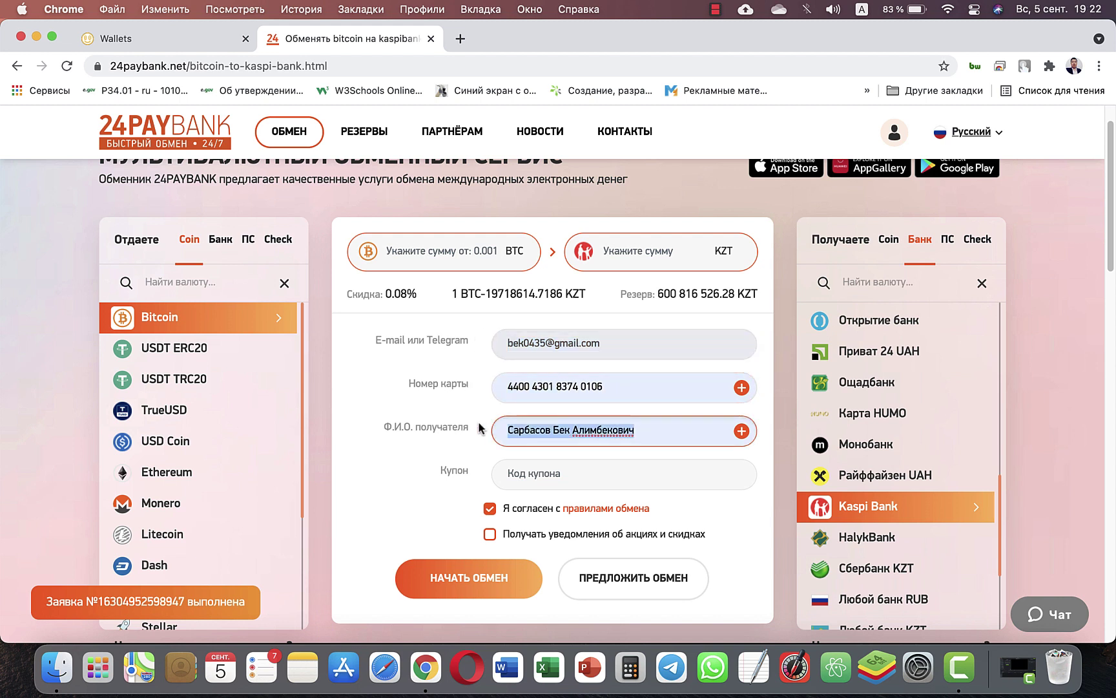
key("shift+Tab")
- Focus the BTC amount field and go back to the NiceHash Wallets page
left_click(464, 254)
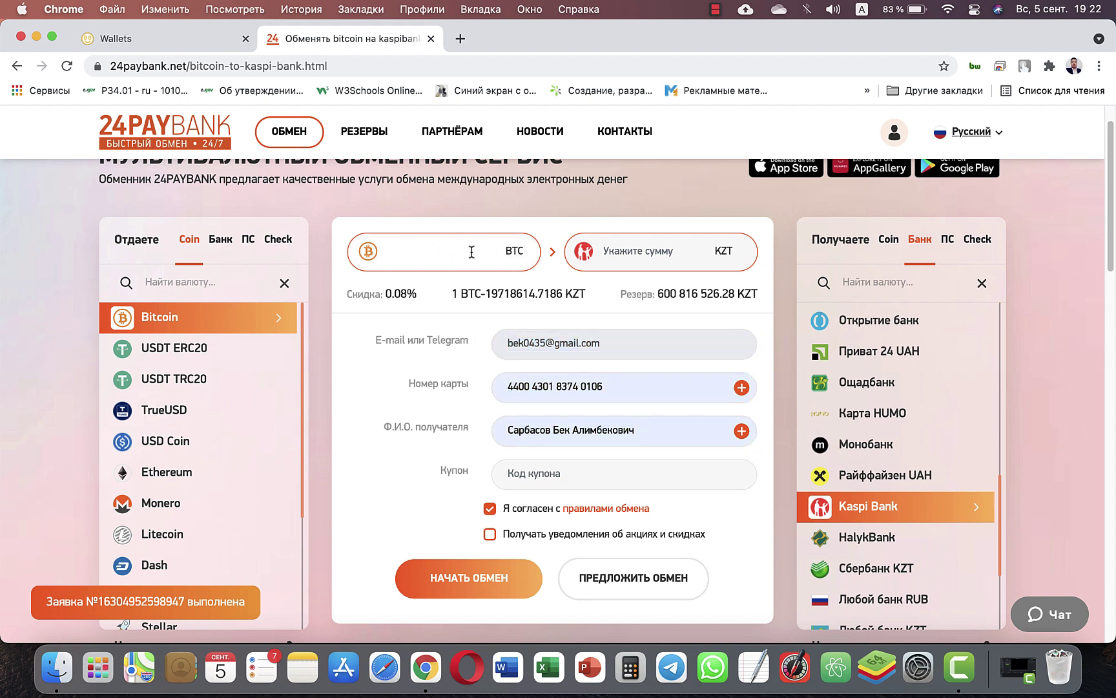
scroll(463, 258, "up", 1)
scroll(452, 264, "down", 1)
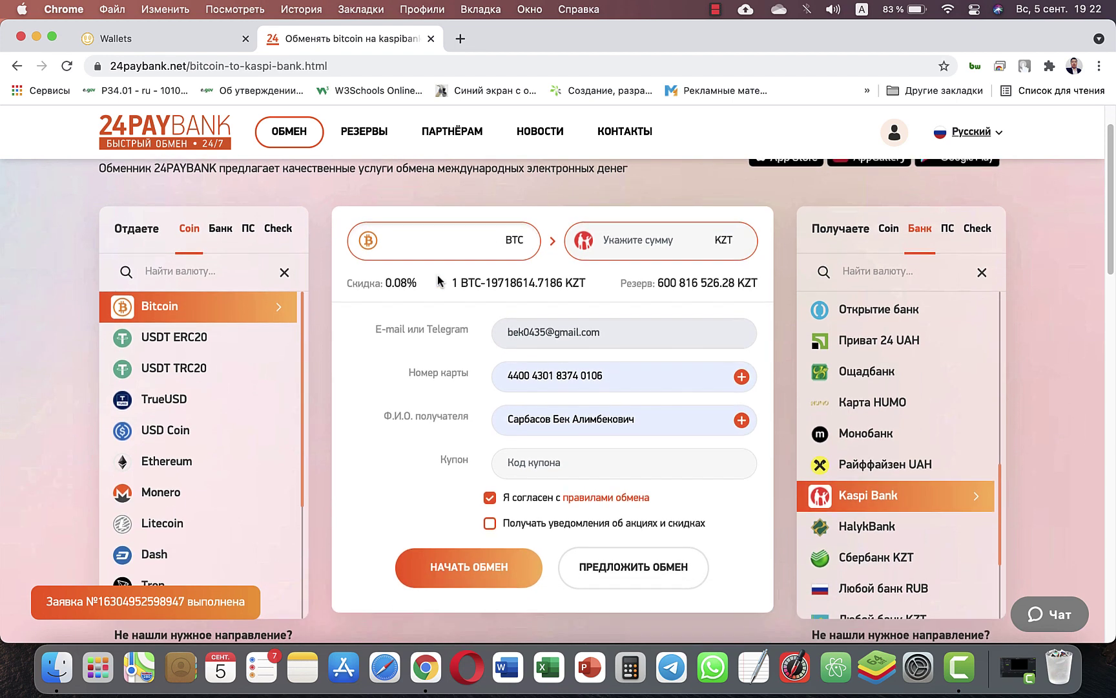
scroll(438, 275, "up", 1)
left_click(198, 45)
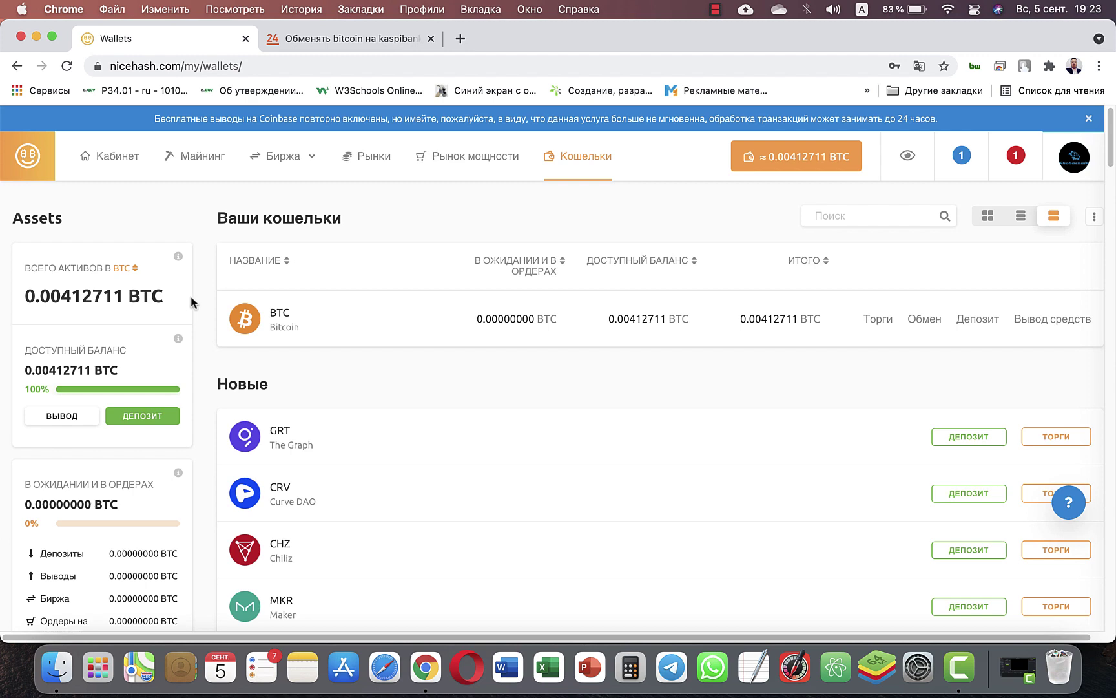
- Copy the NiceHash BTC balance into the 24paybank give field: 0.00412511 BTC for 81412.89 KZT
left_click_drag(191, 296, 66, 301)
key("cmd+c")
key("ctrl+Tab")
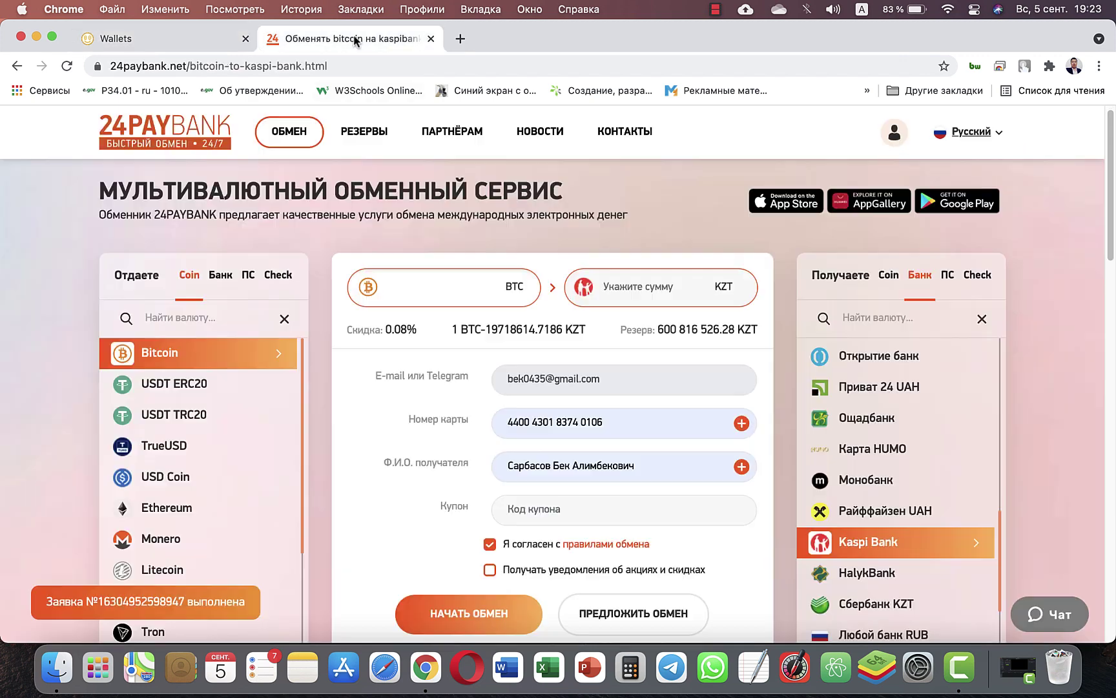
left_click(390, 287)
key("cmd+v")
left_click(205, 43)
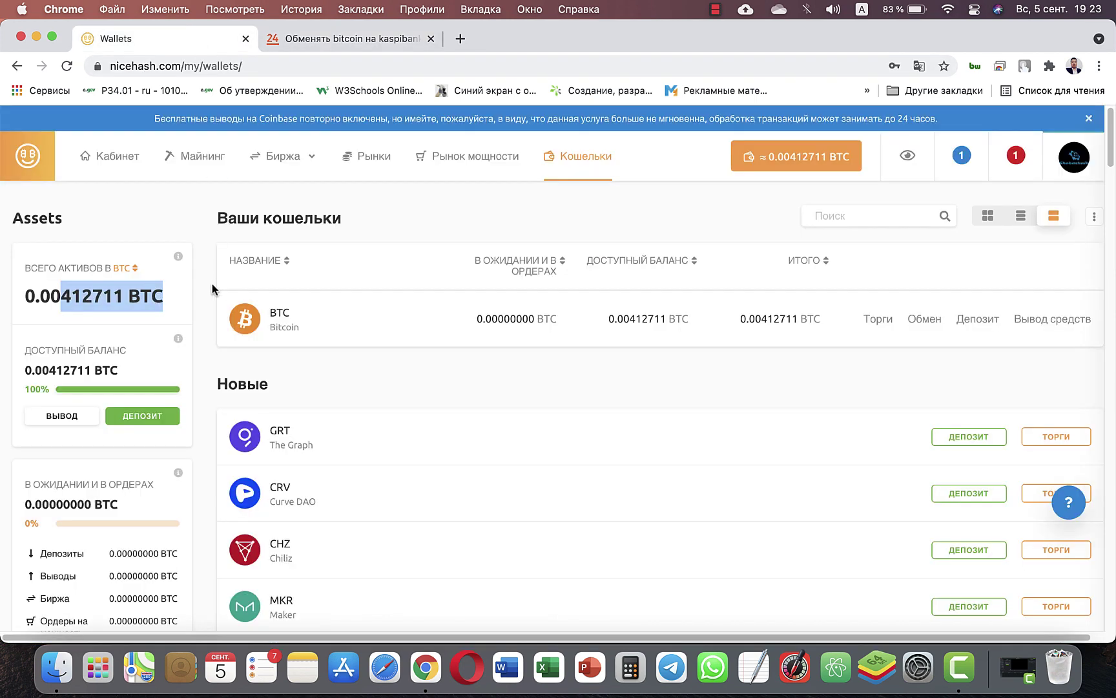
left_click(321, 45)
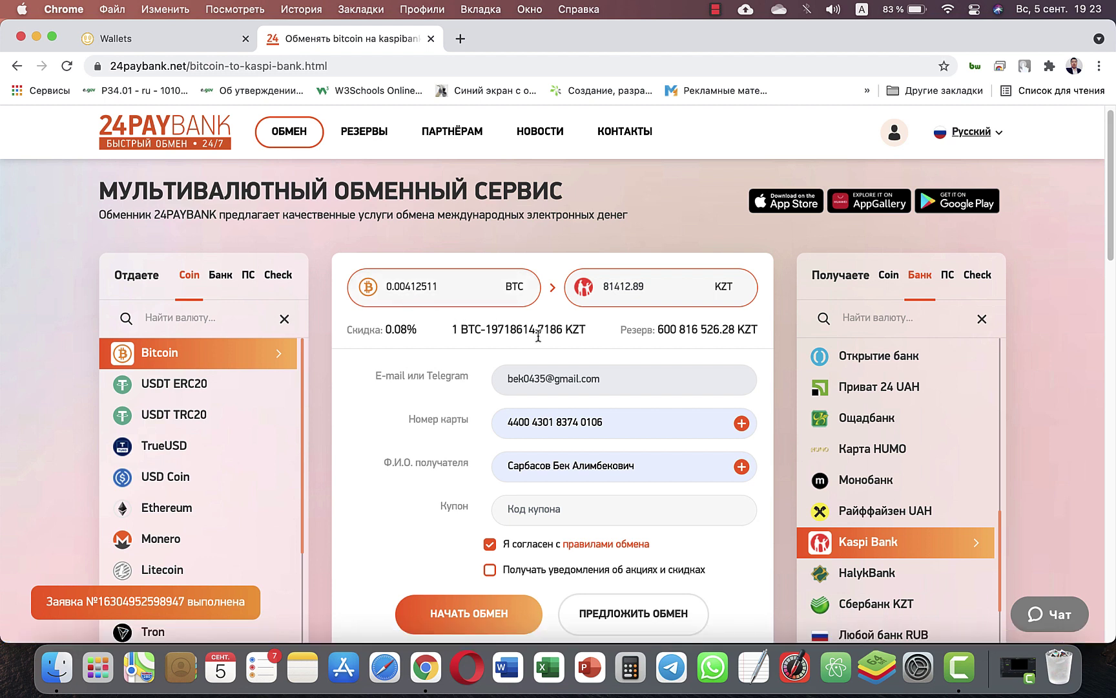
- Review the 81412.89 KZT amount, BTC-to-KZT rate and 600 816 526.28 KZT reserve
left_click_drag(651, 290, 595, 284)
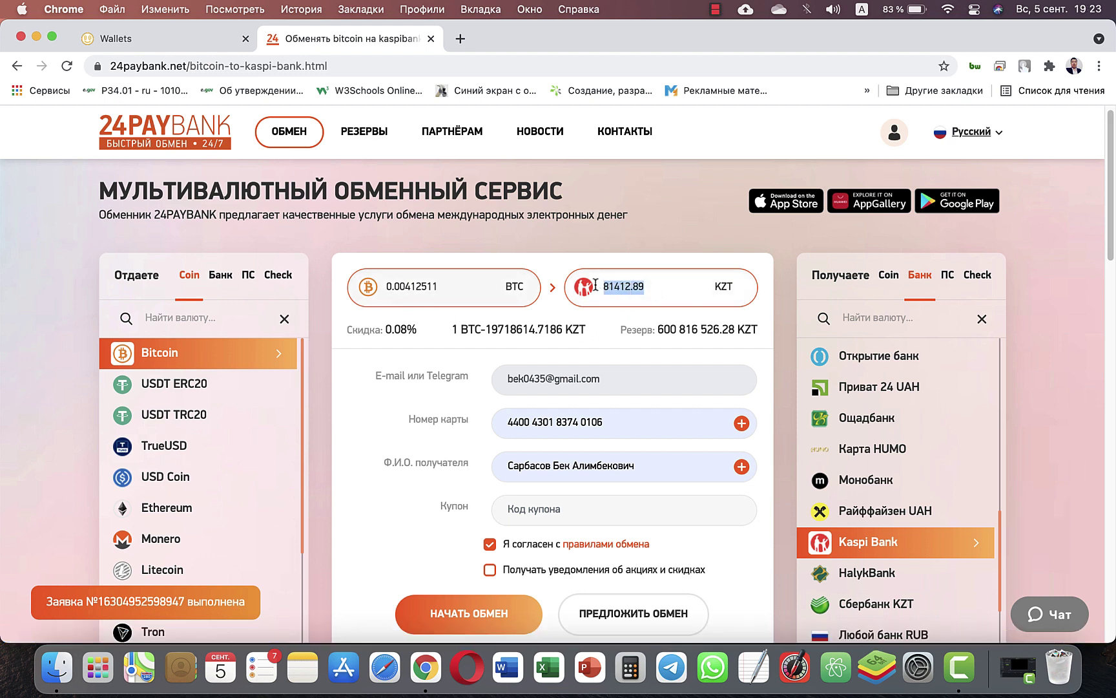
left_click(615, 204)
left_click_drag(299, 174, 563, 201)
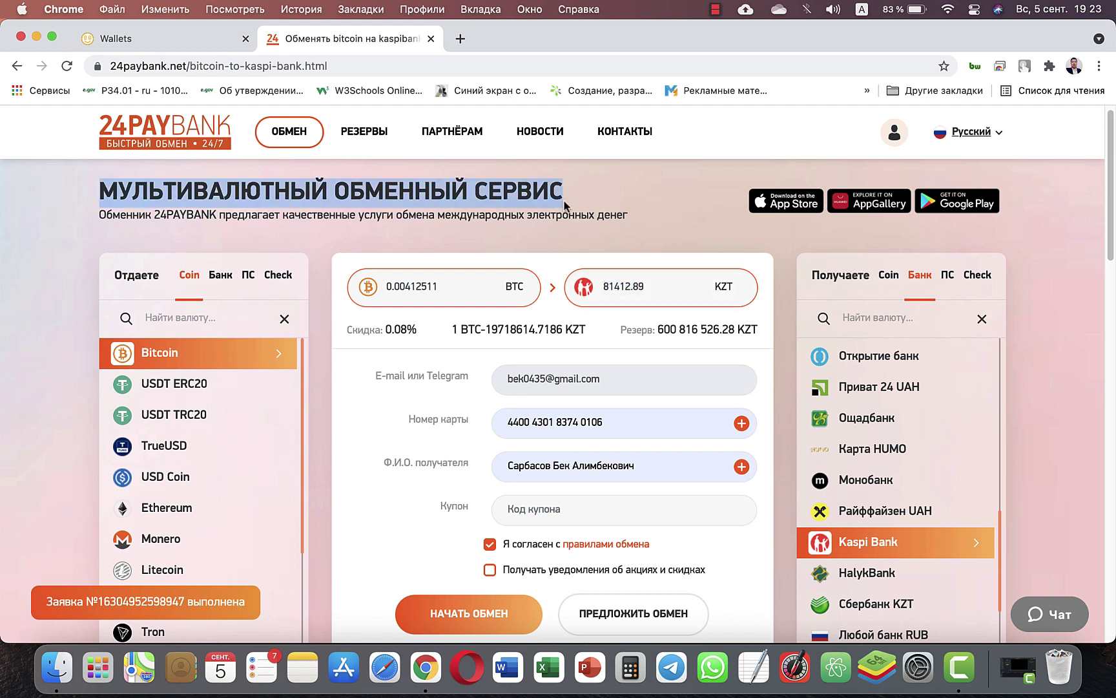
left_click(565, 200)
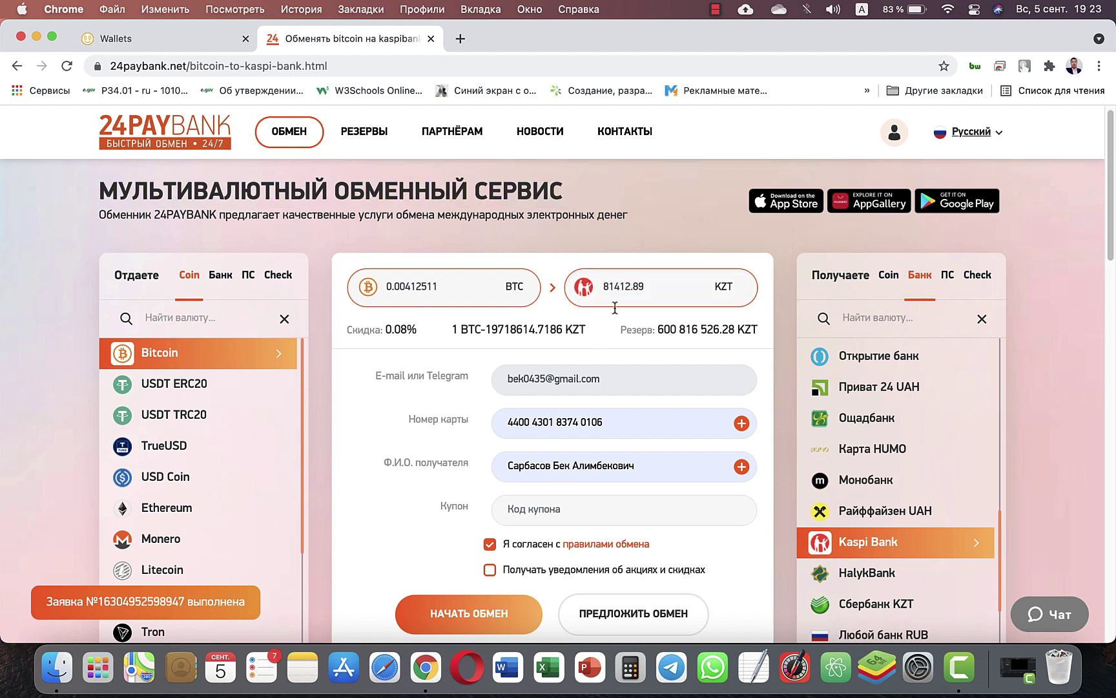
left_click_drag(659, 287, 609, 283)
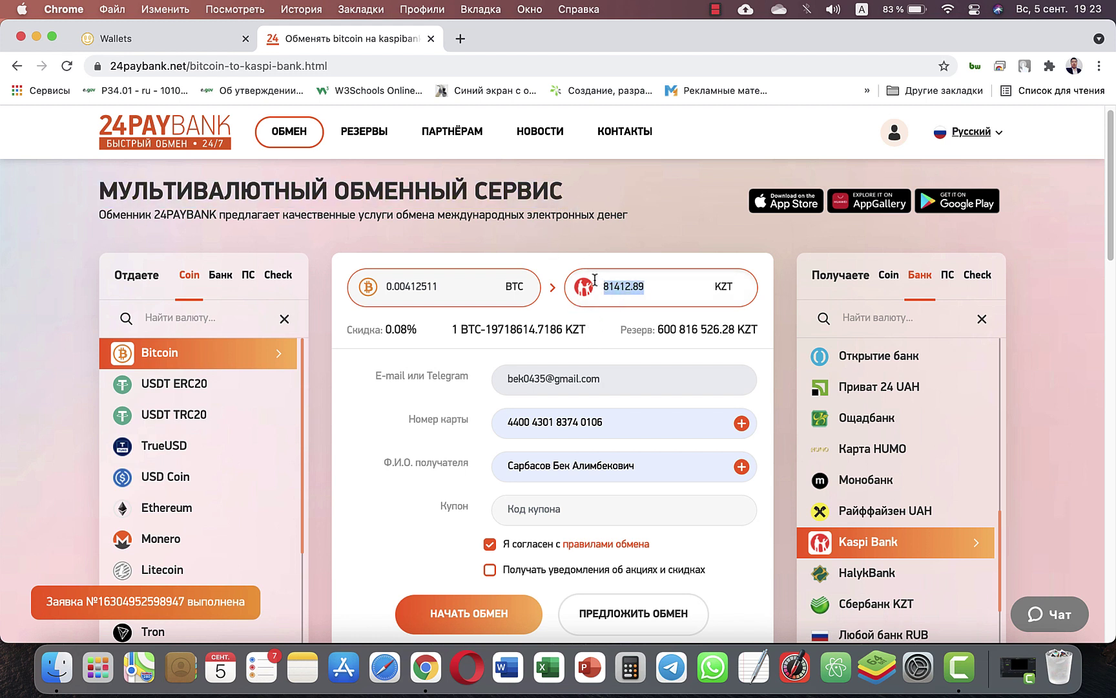
left_click(621, 258)
scroll(614, 414, "down", 1)
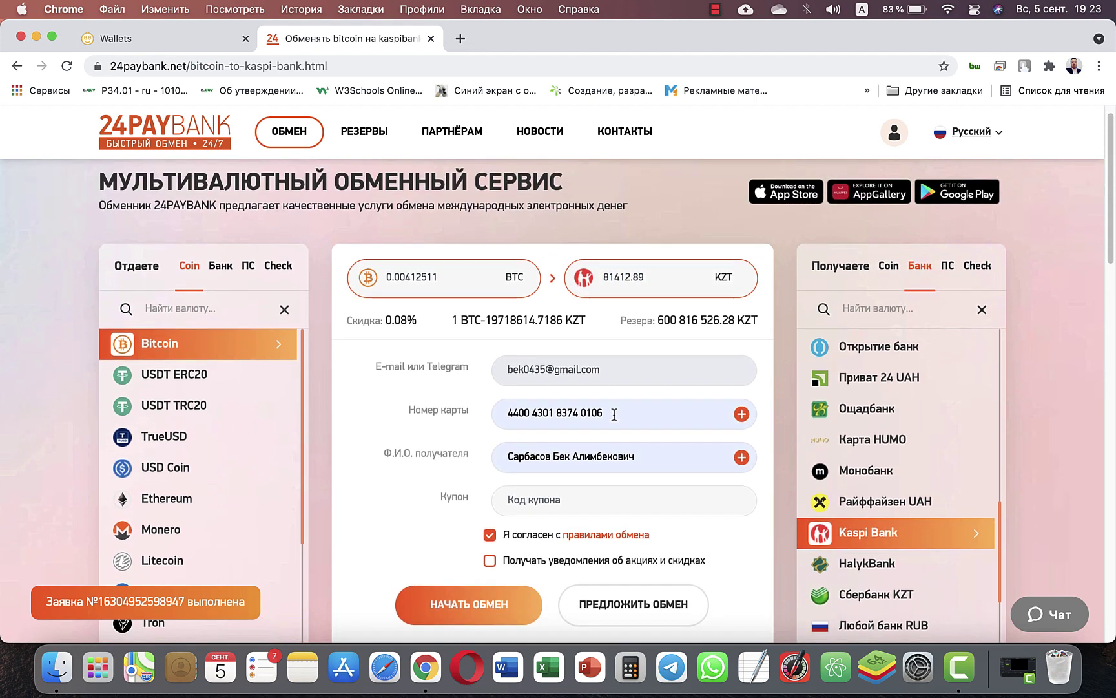
left_click_drag(450, 325, 585, 322)
triple_click(584, 323)
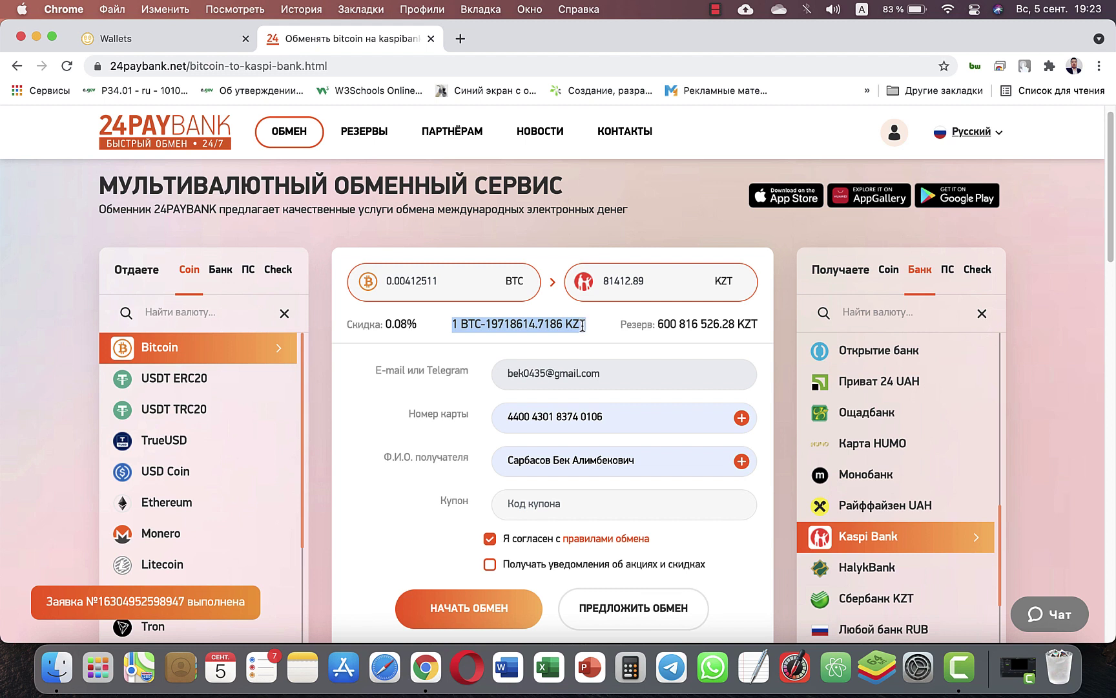
left_click_drag(659, 326, 757, 325)
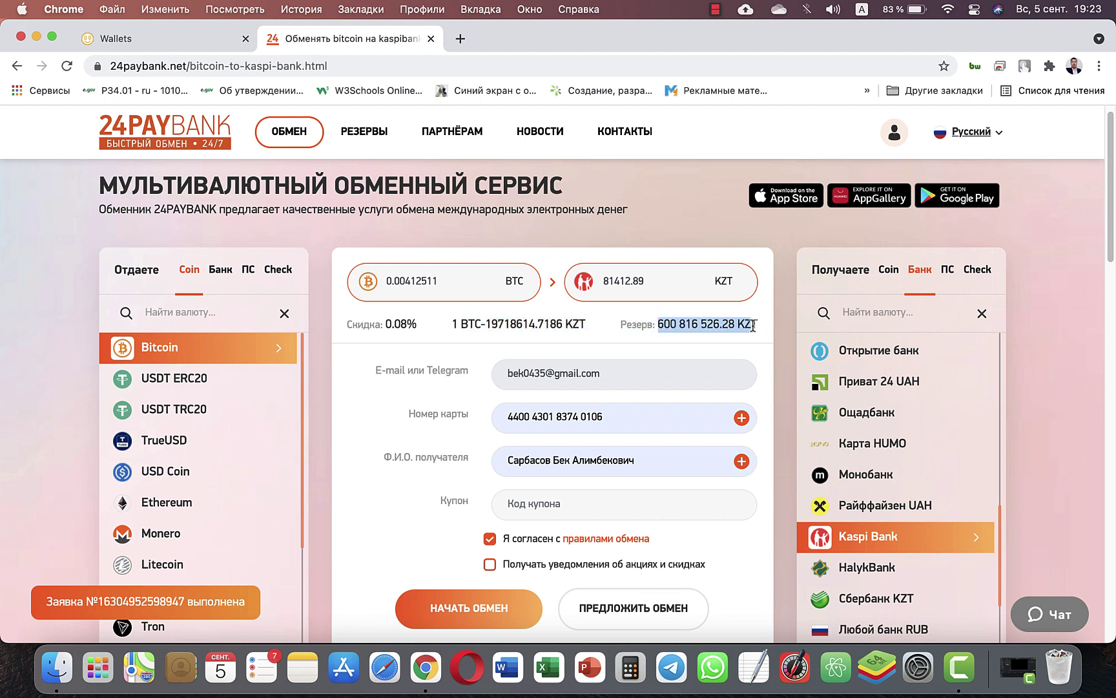
left_click(757, 330)
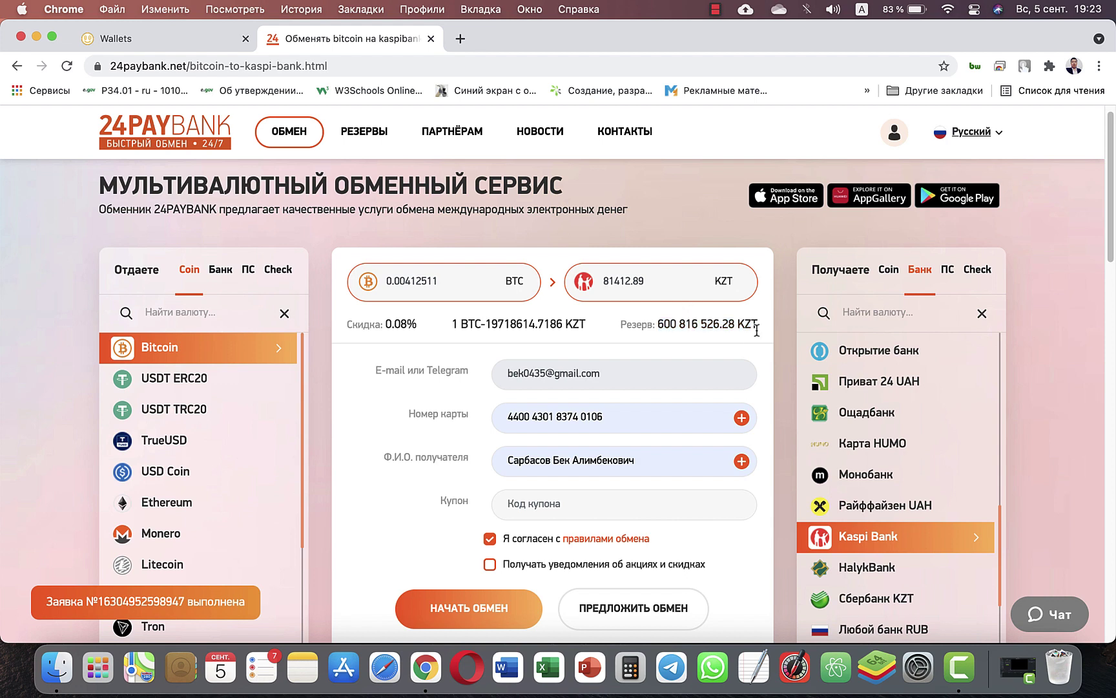
- Recheck the reserve and the 0.00412511 BTC amount, then submit the exchange order
scroll(671, 361, "down", 2)
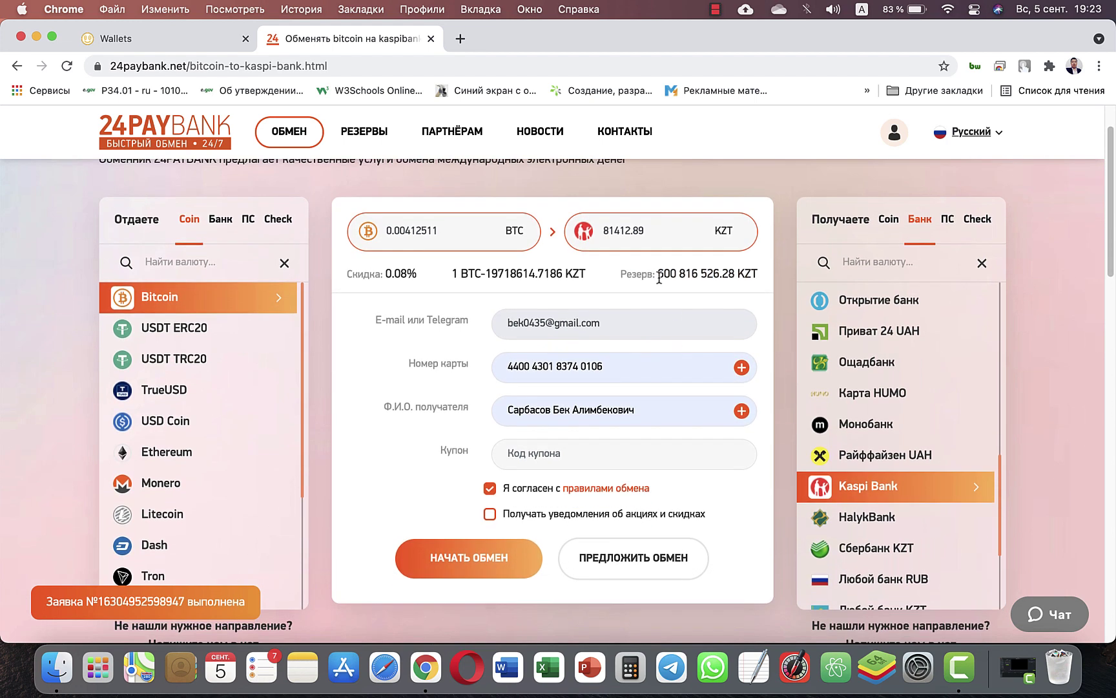
left_click_drag(658, 278, 749, 277)
left_click(434, 485)
scroll(433, 485, "up", 1)
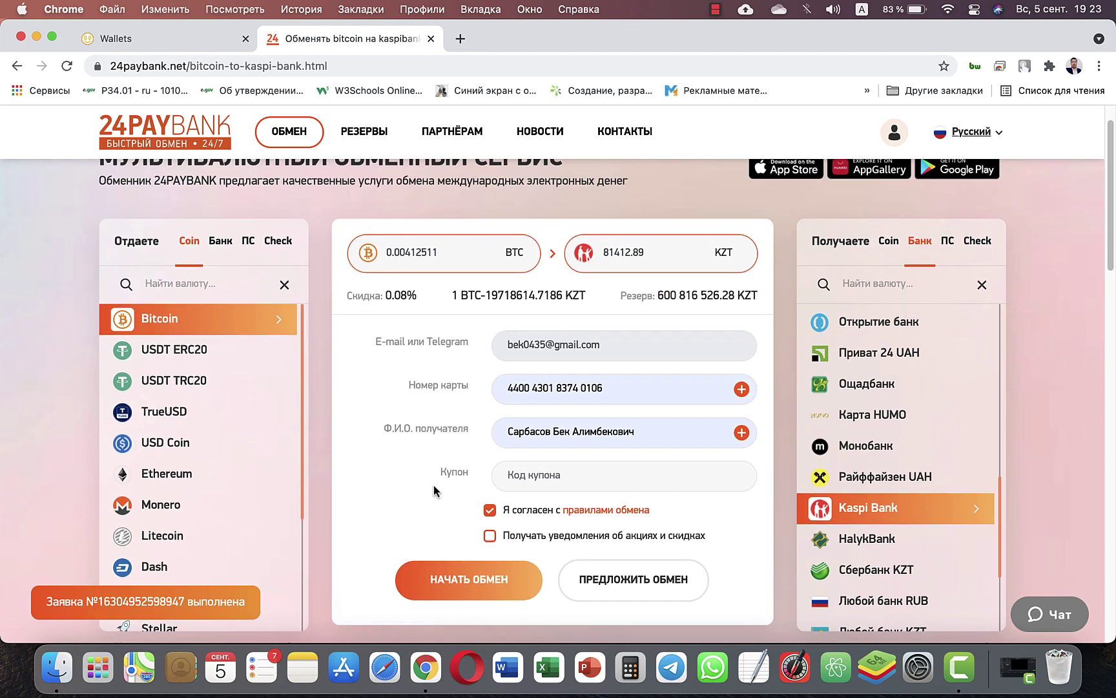
scroll(433, 485, "down", 1)
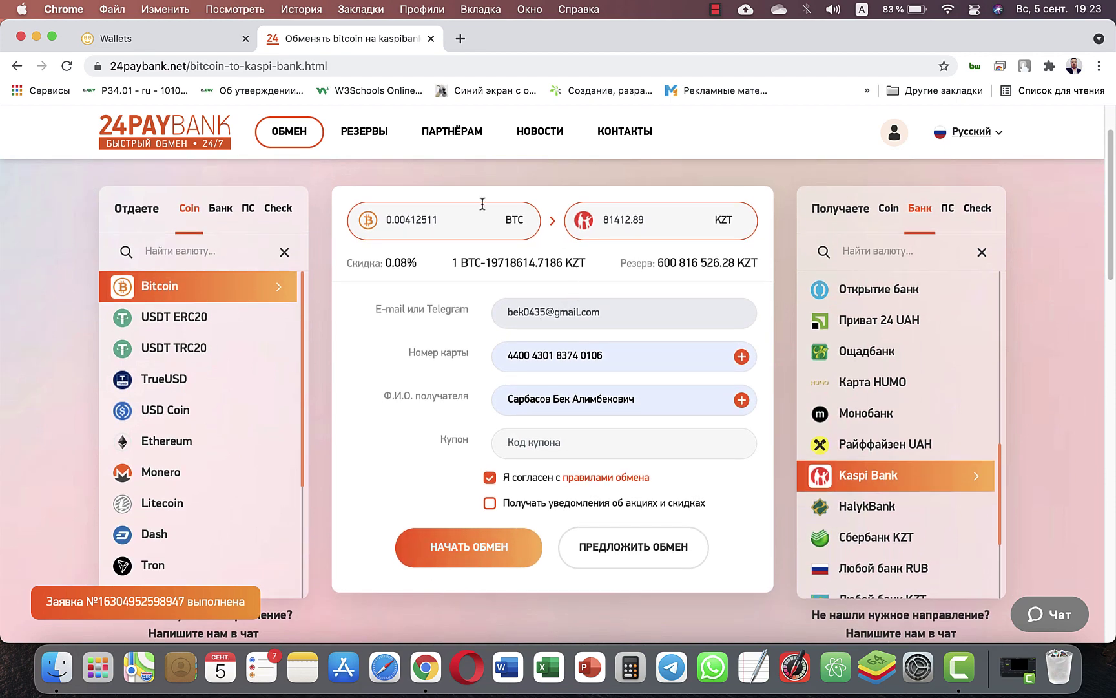
left_click(462, 217)
left_click(480, 549)
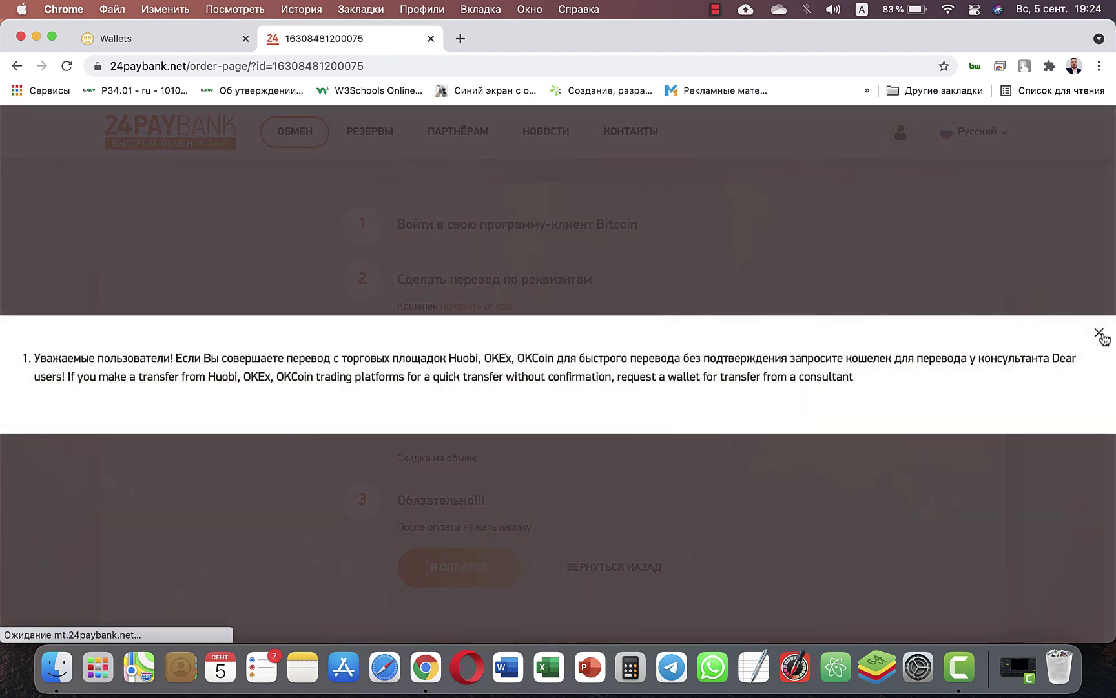
- Dismiss the transfer notice and copy the Bitcoin deposit wallet address from the order
left_click(1099, 332)
left_click_drag(625, 341, 389, 345)
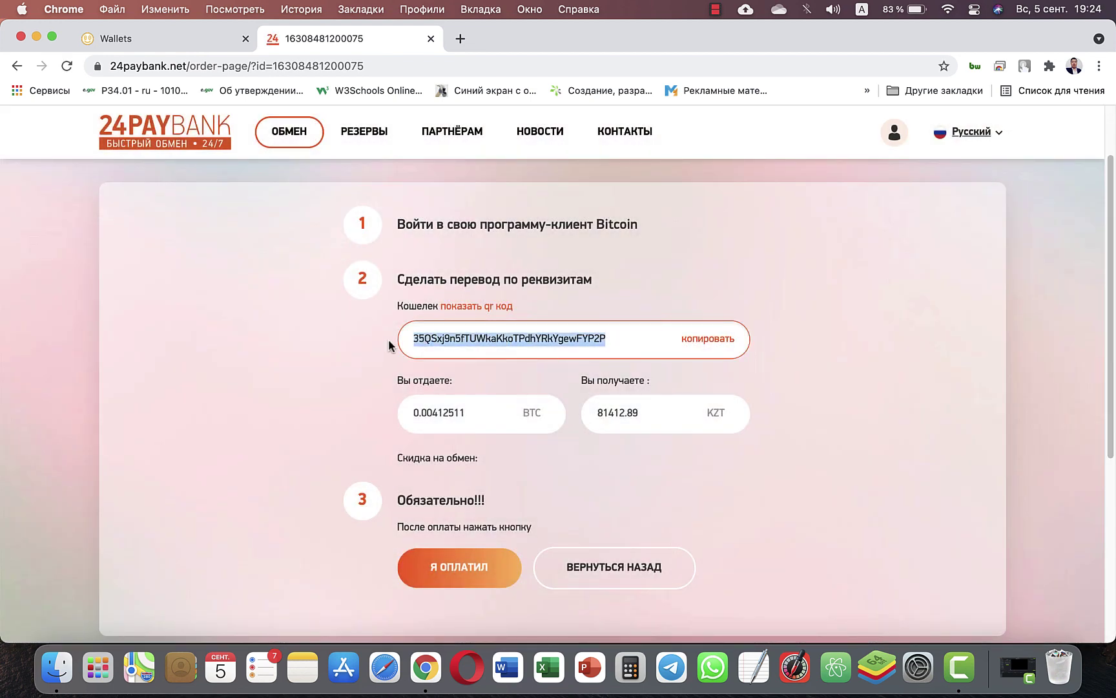
left_click(699, 344)
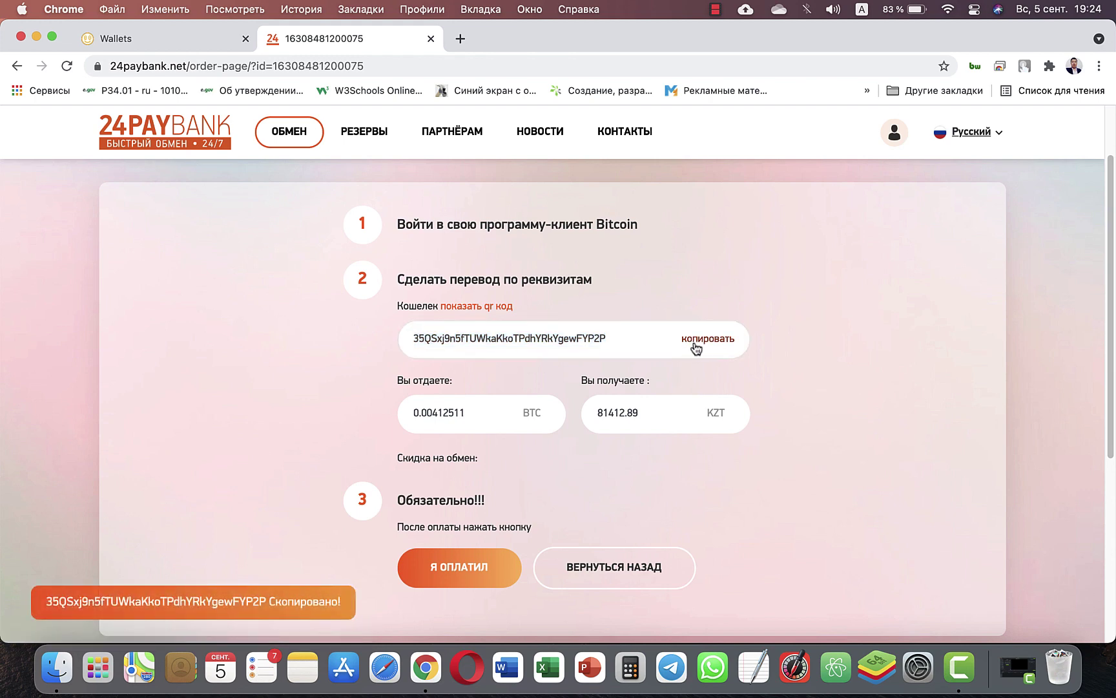
left_click(700, 345)
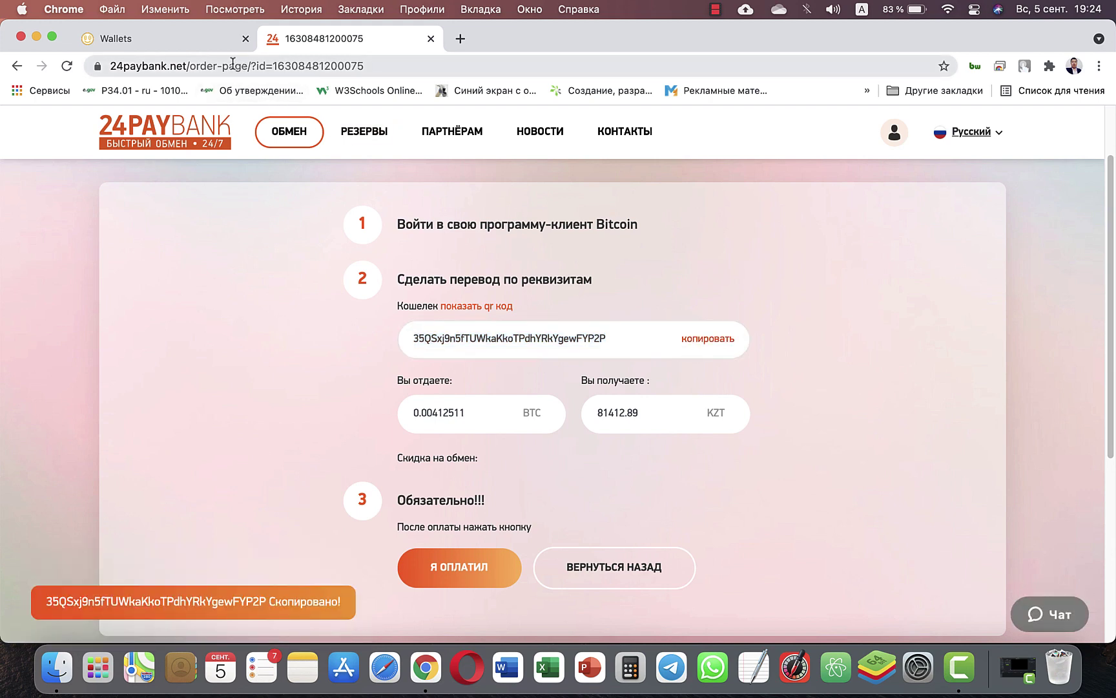
- Start a BTC withdrawal in NiceHash and choose to add a new withdrawal address
left_click(146, 46)
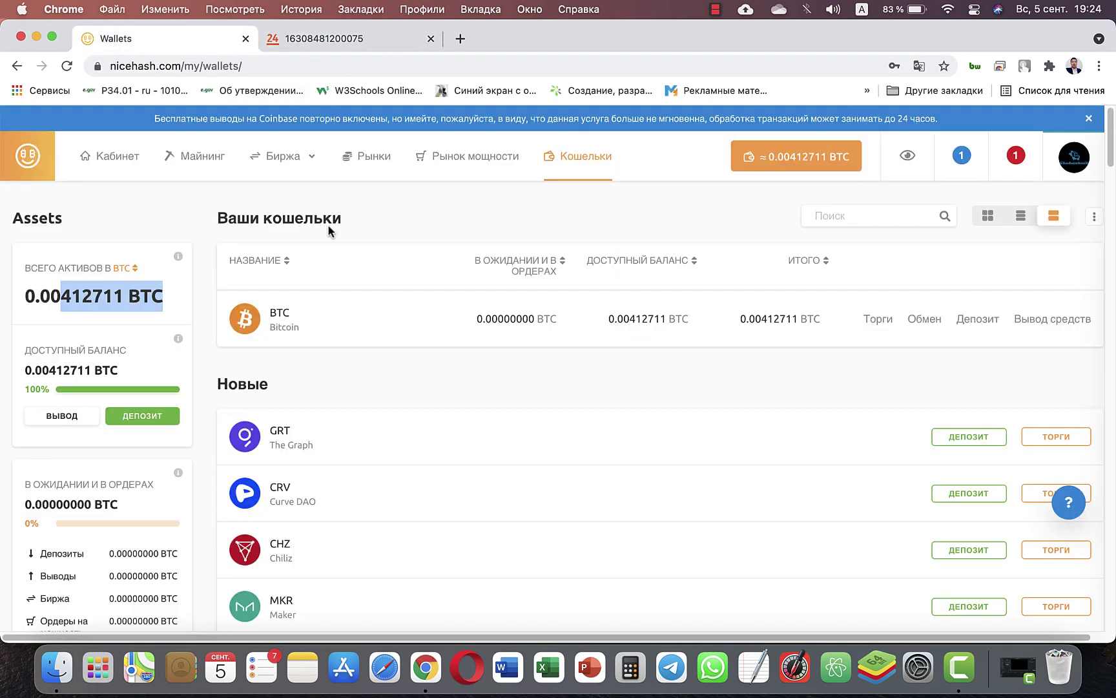
left_click(70, 416)
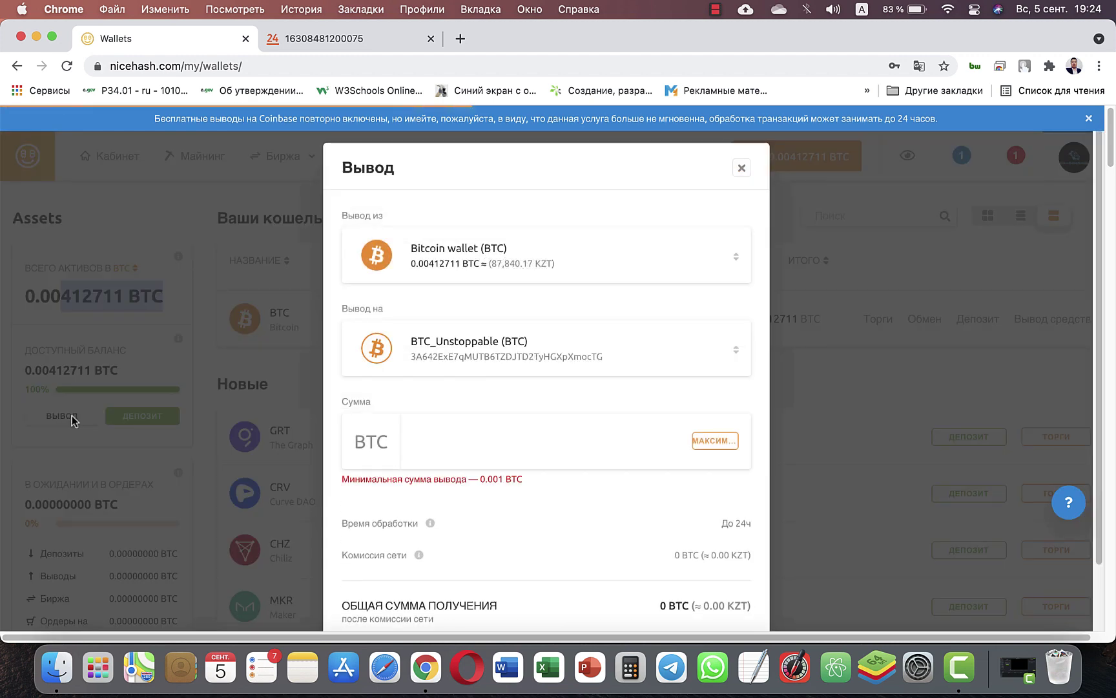
scroll(416, 424, "down", 2)
scroll(777, 230, "up", 2)
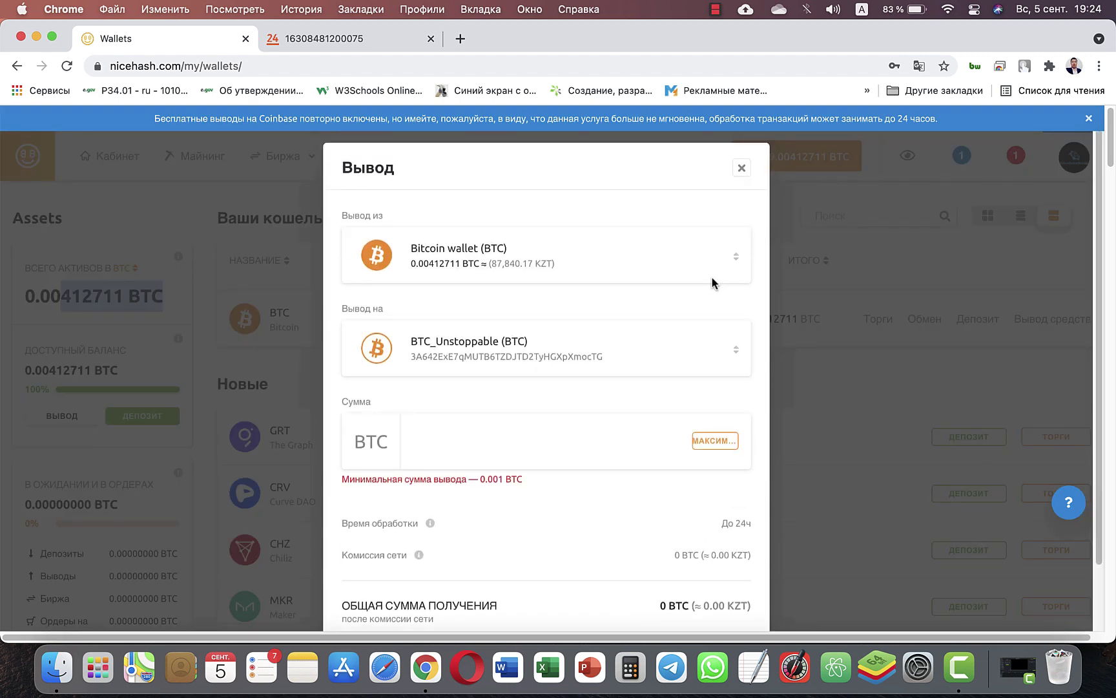
left_click(613, 348)
scroll(525, 442, "down", 5)
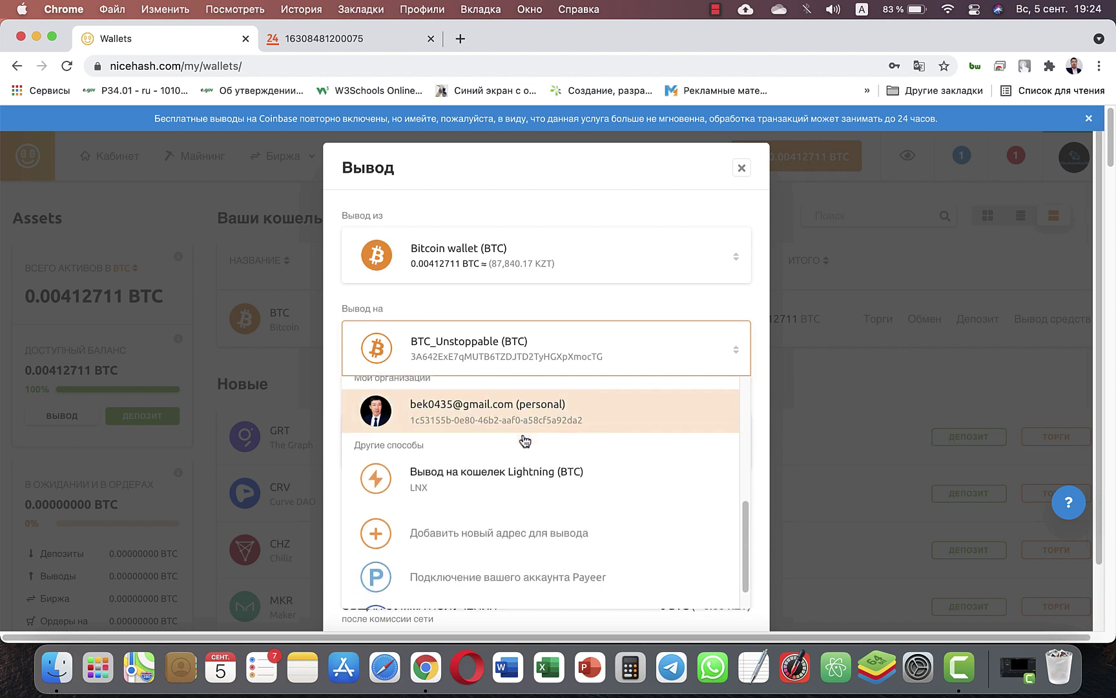
scroll(524, 440, "down", 2)
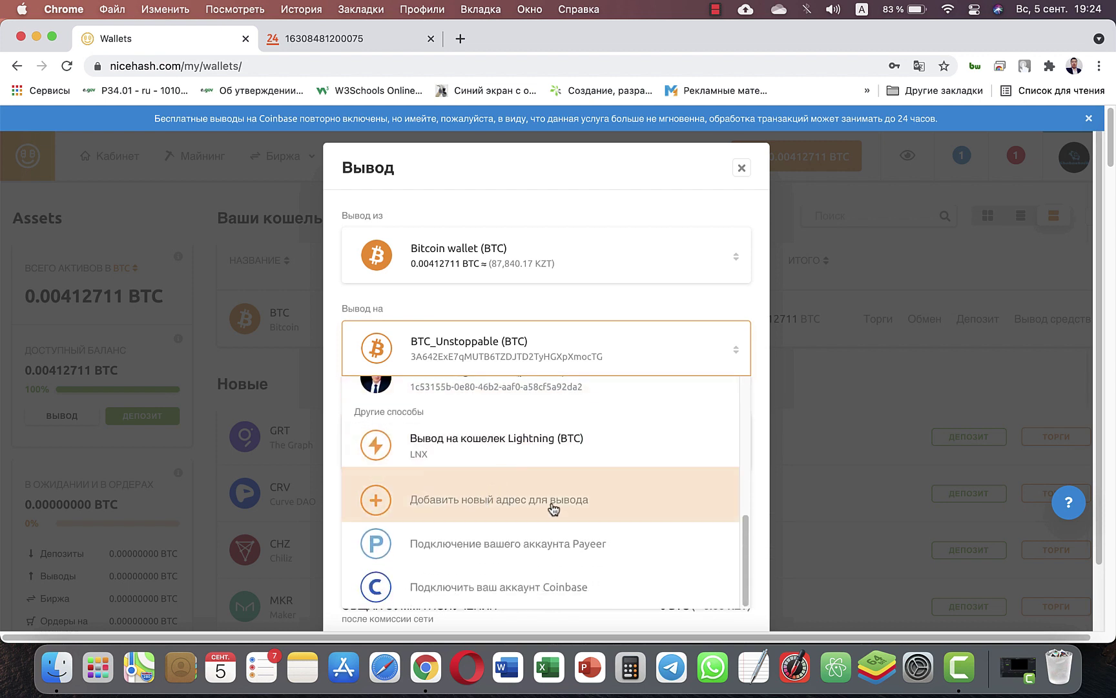
left_click(553, 505)
- Paste the 24paybank deposit address into the BTC address field, recopying it from the order
left_click(429, 336)
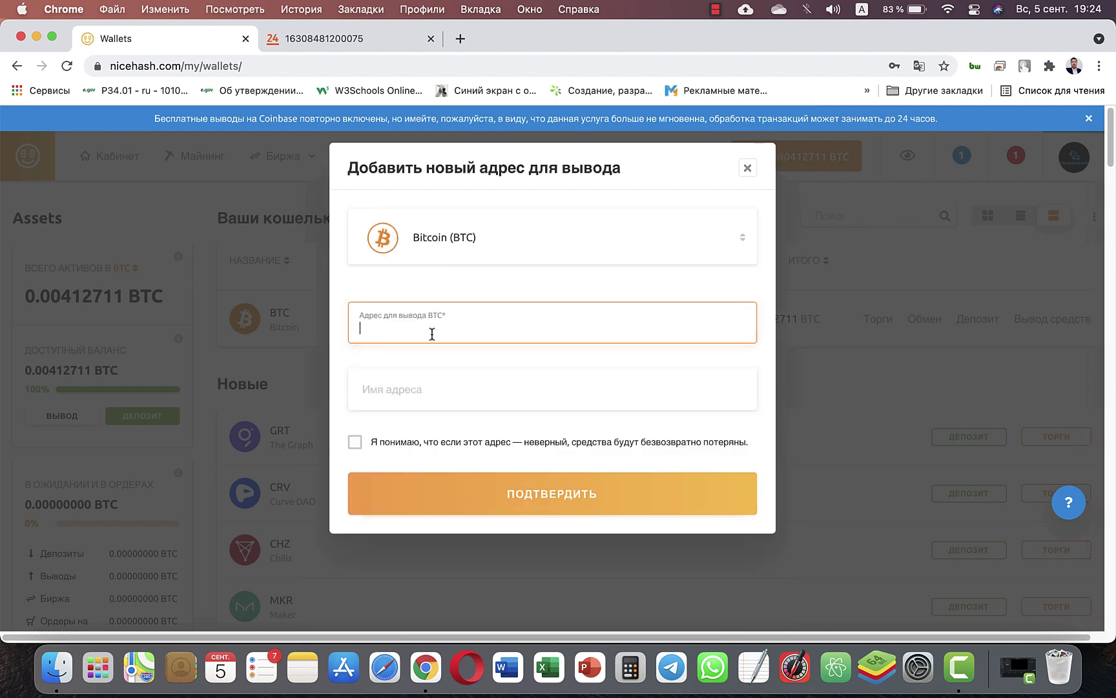
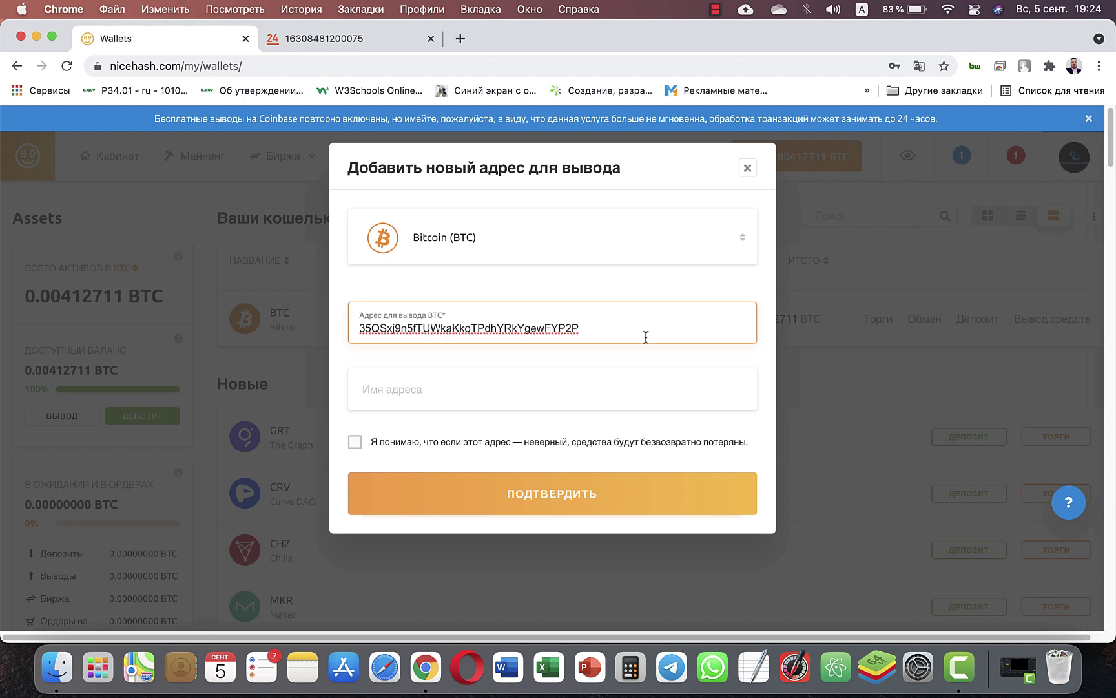
left_click_drag(601, 329, 354, 335)
left_click(588, 332)
left_click_drag(592, 332, 358, 323)
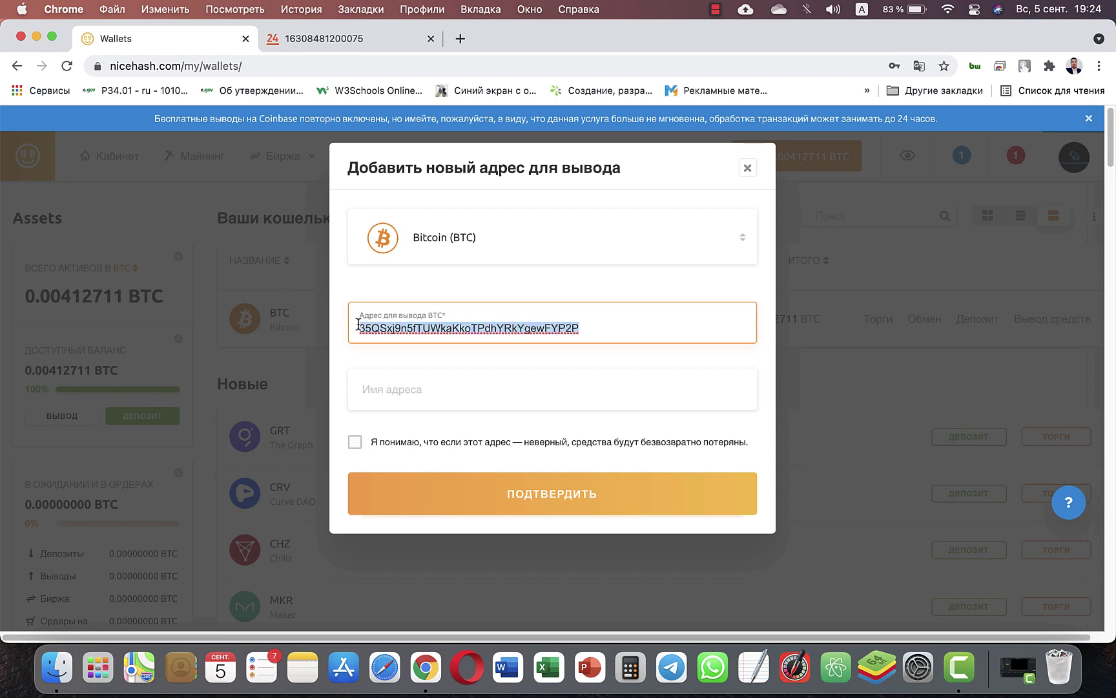
left_click(342, 39)
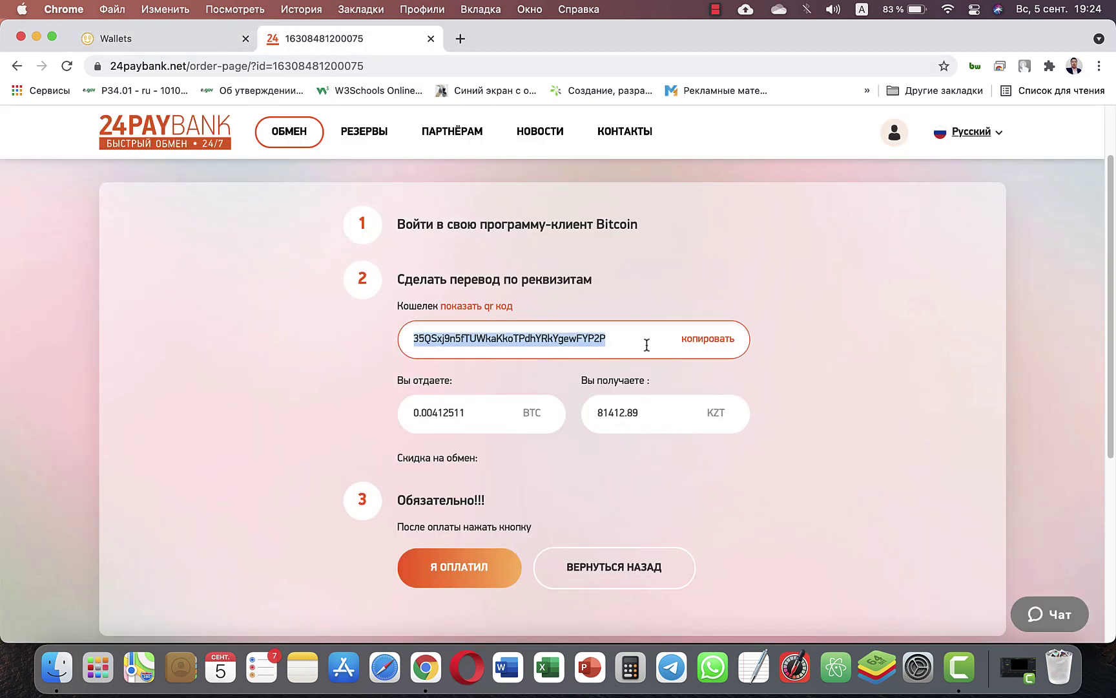
left_click(708, 339)
left_click(146, 40)
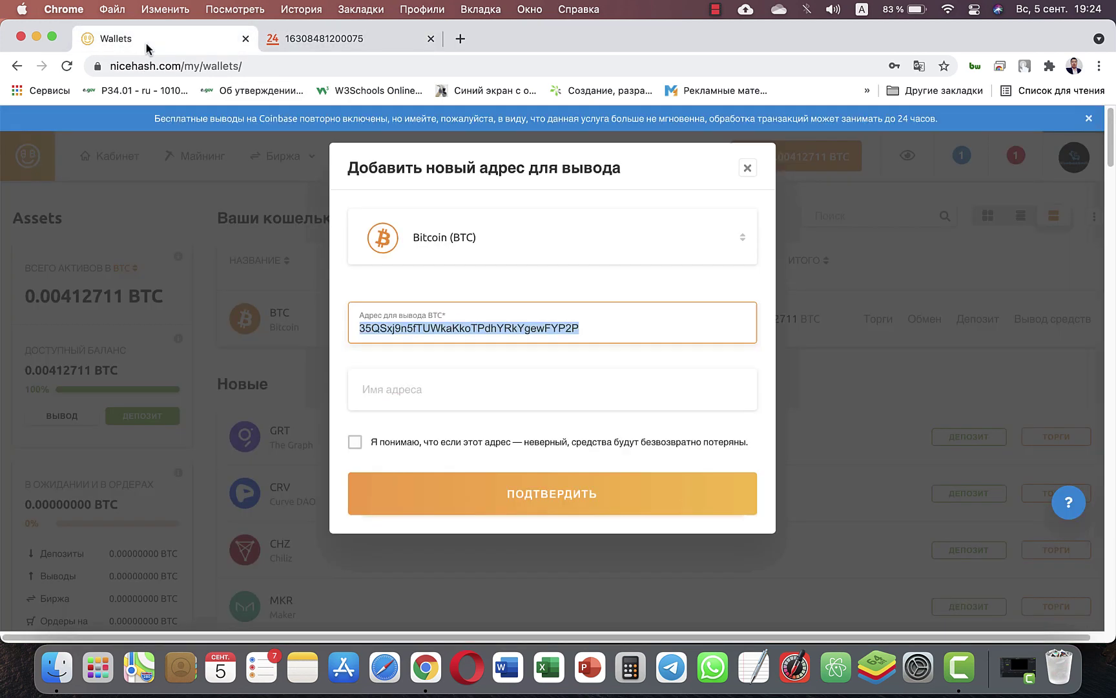
key("super+v")
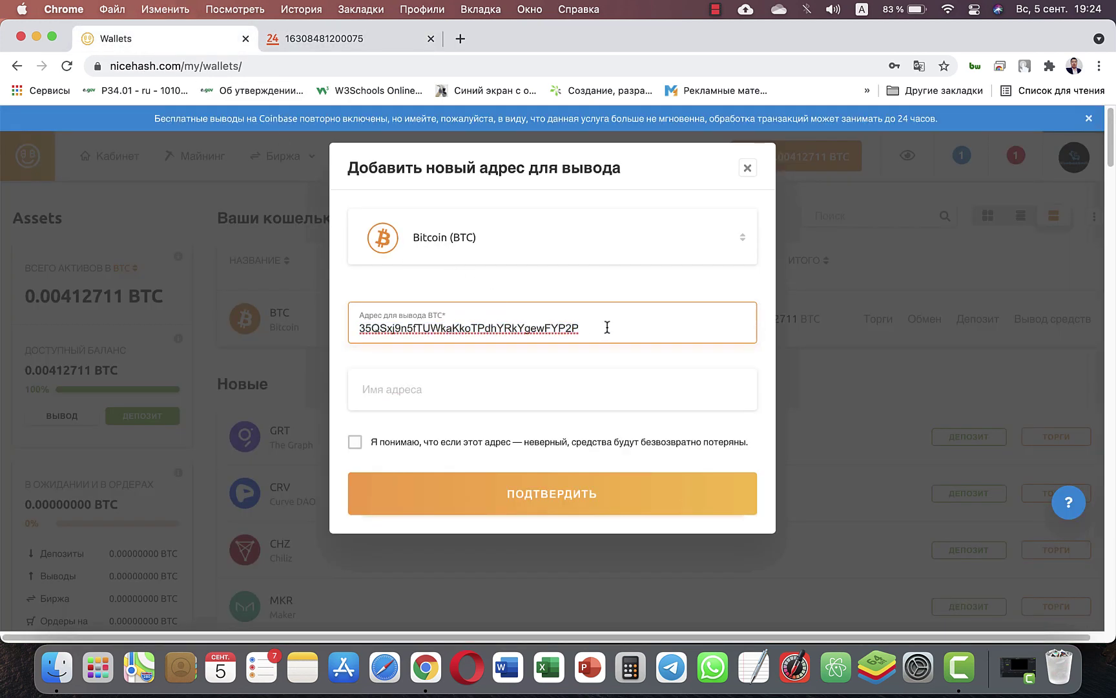
- Name the address 24_pay99, accept the loss warning, and submit it for two-factor verification
left_click(441, 383)
left_click(613, 328)
left_click(549, 391)
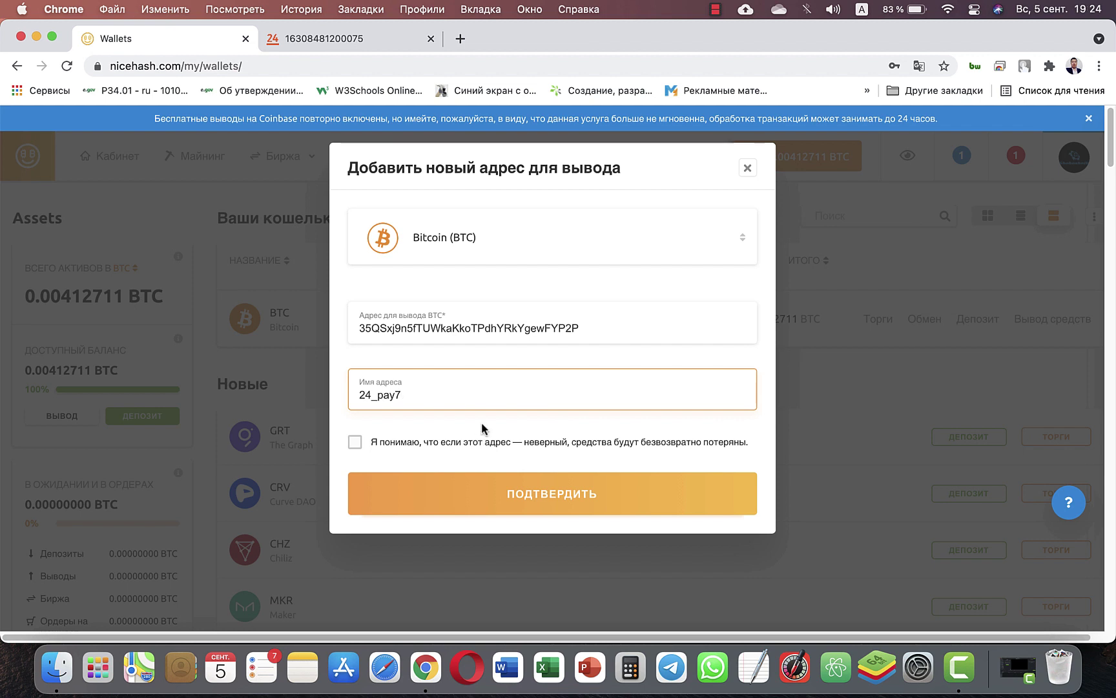
key("BackSpace")
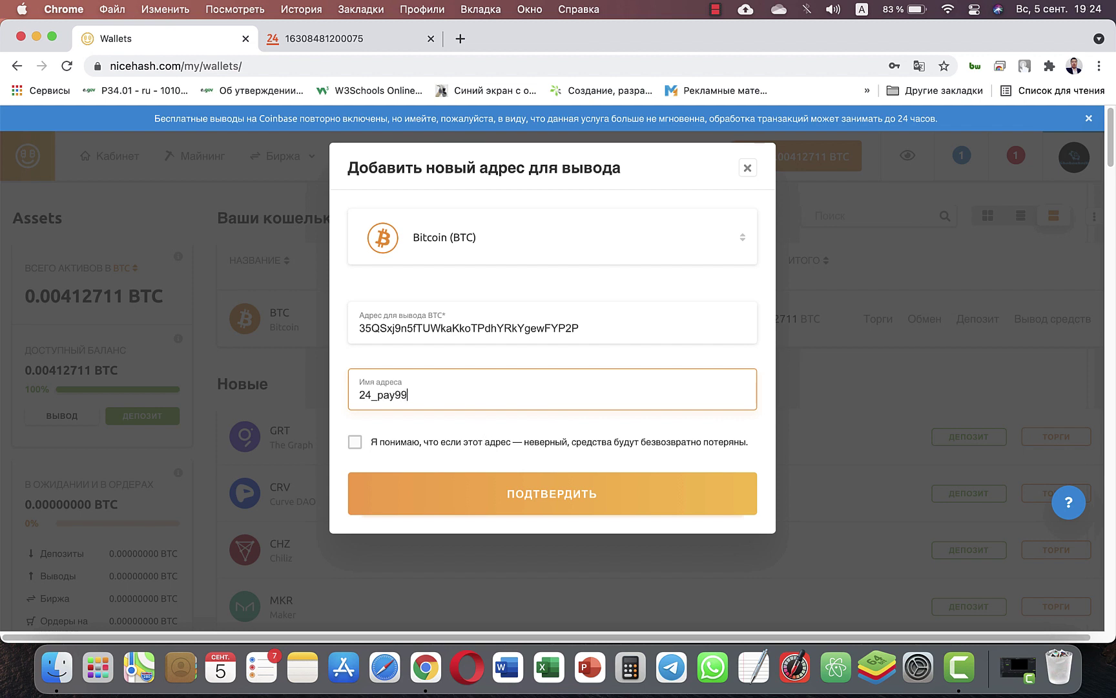
left_click(354, 443)
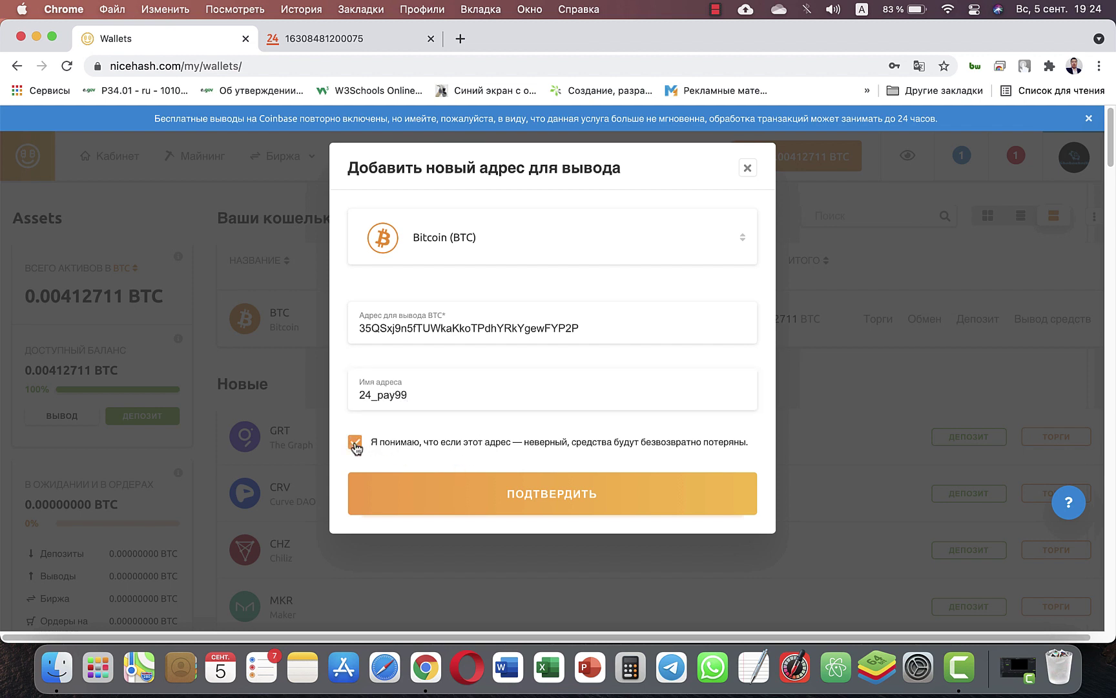
left_click(522, 501)
left_click(529, 333)
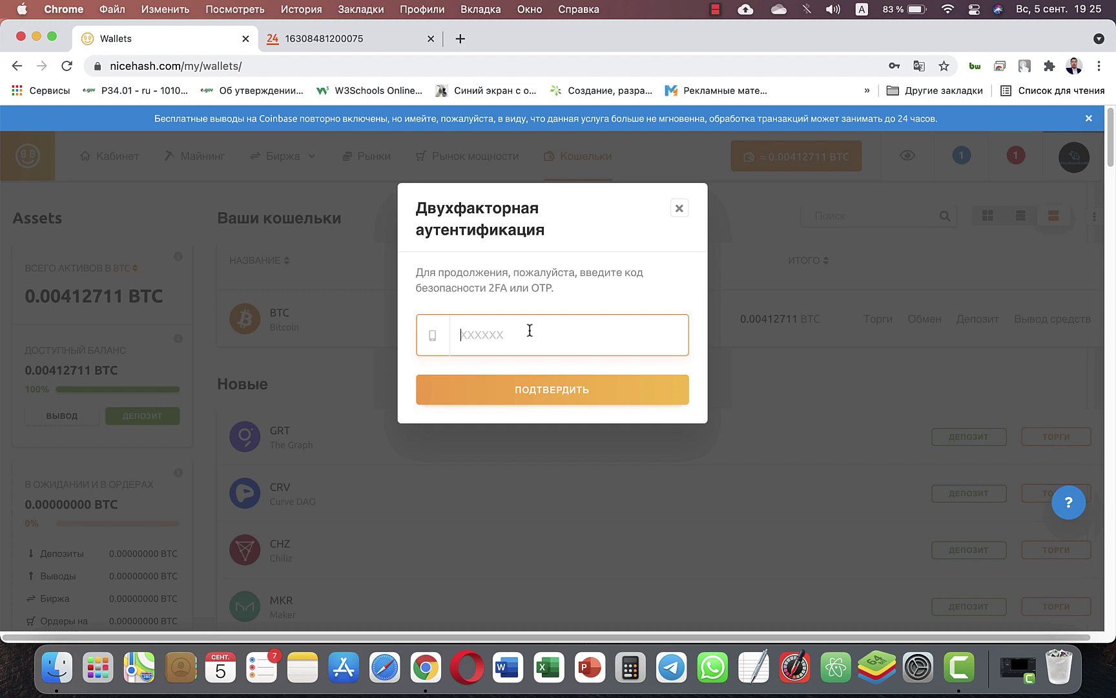
- Enter and confirm the two-factor code, then open a new browser tab for the e-mail code
left_click(554, 383)
left_click(517, 328)
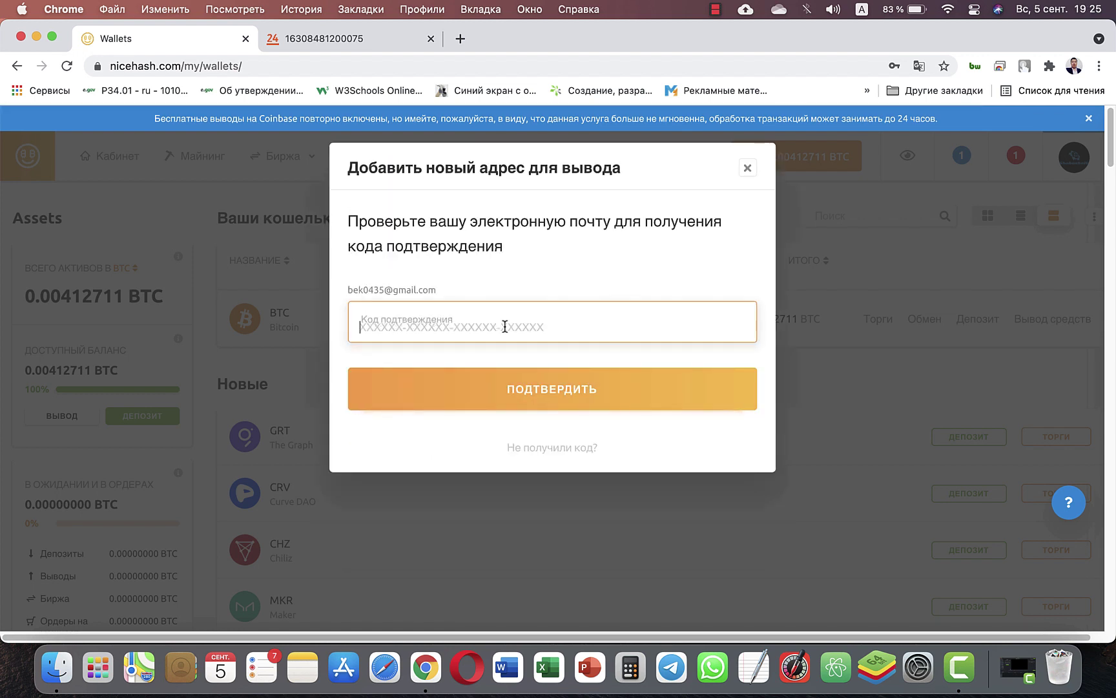
left_click(463, 43)
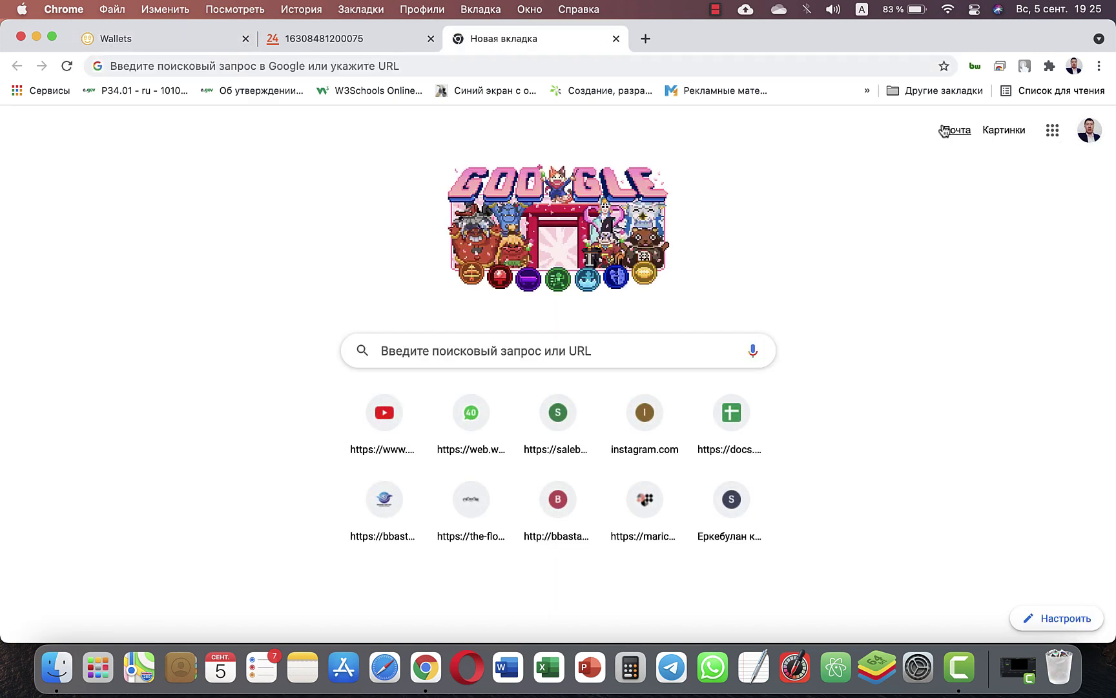
- Open NiceHash's 'Подтверждение адреса для вывода' e-mail in Gmail and select its confirmation code
left_click(943, 130)
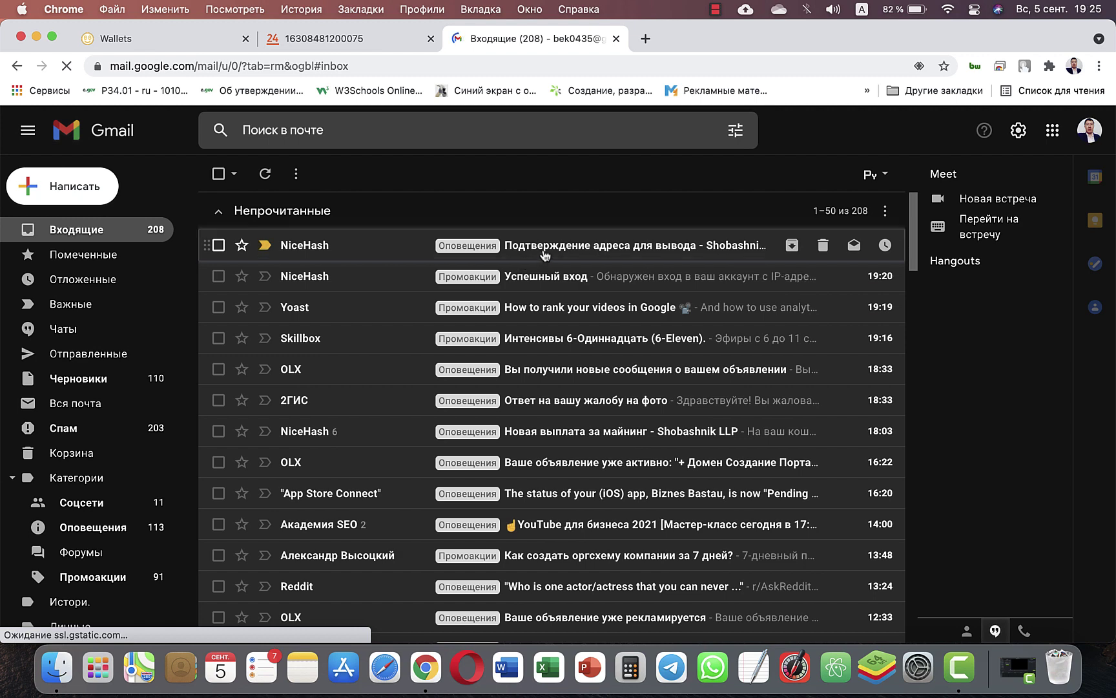
left_click(543, 252)
scroll(476, 510, "down", 3)
double_click(488, 522)
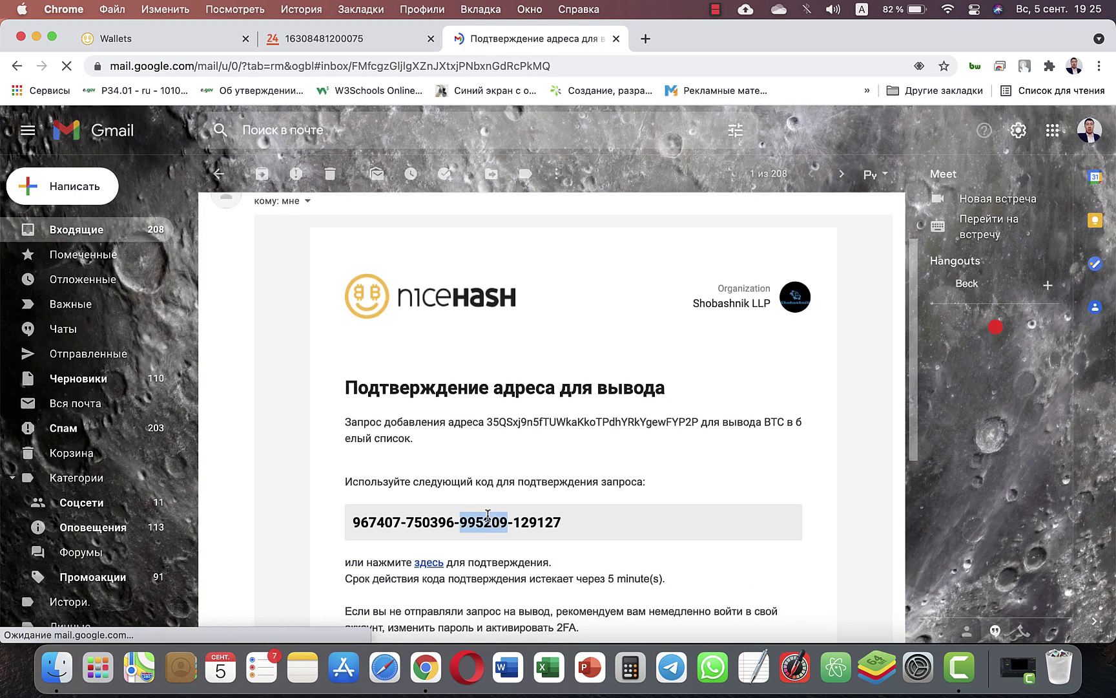
left_click(561, 523)
left_click_drag(563, 524, 353, 522)
key("super+c")
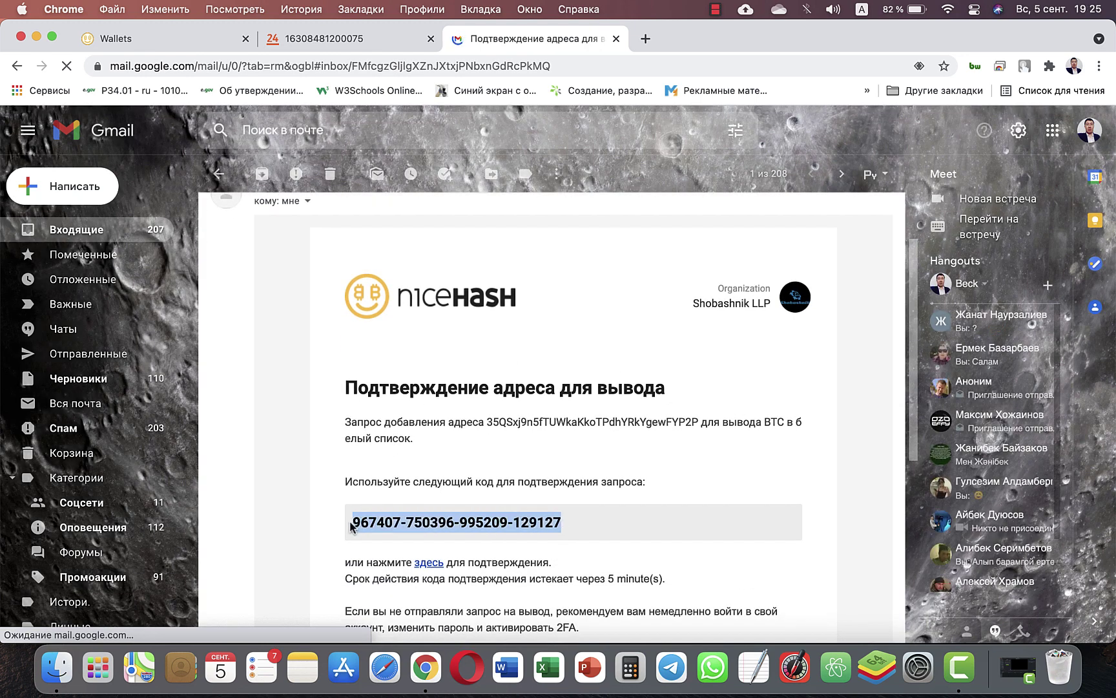
left_click(155, 39)
- Paste the e-mail confirmation code and confirm the new 24_pay99 withdrawal address
key("super+v")
left_click(473, 387)
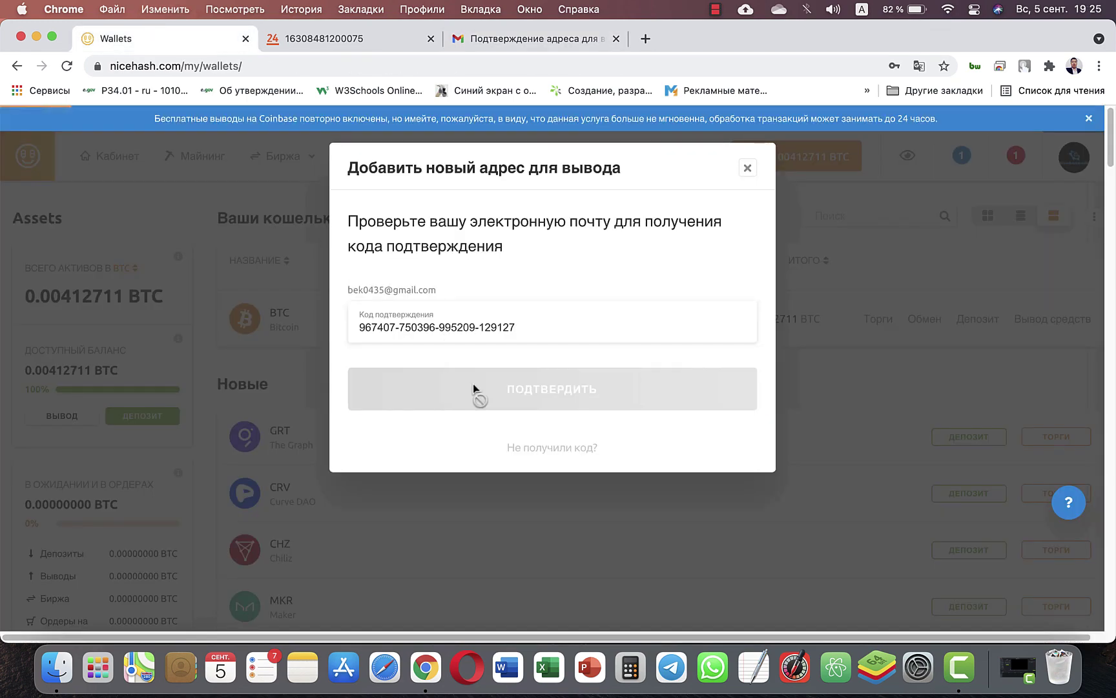
scroll(473, 387, "down", 2)
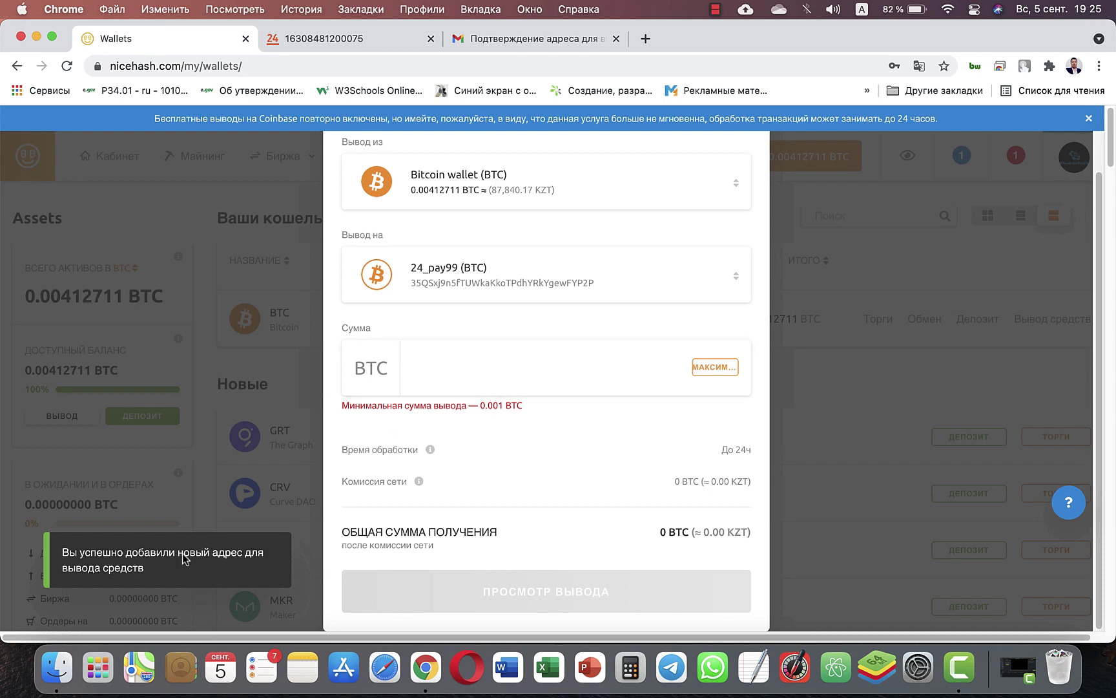
key("ctrl+super+d")
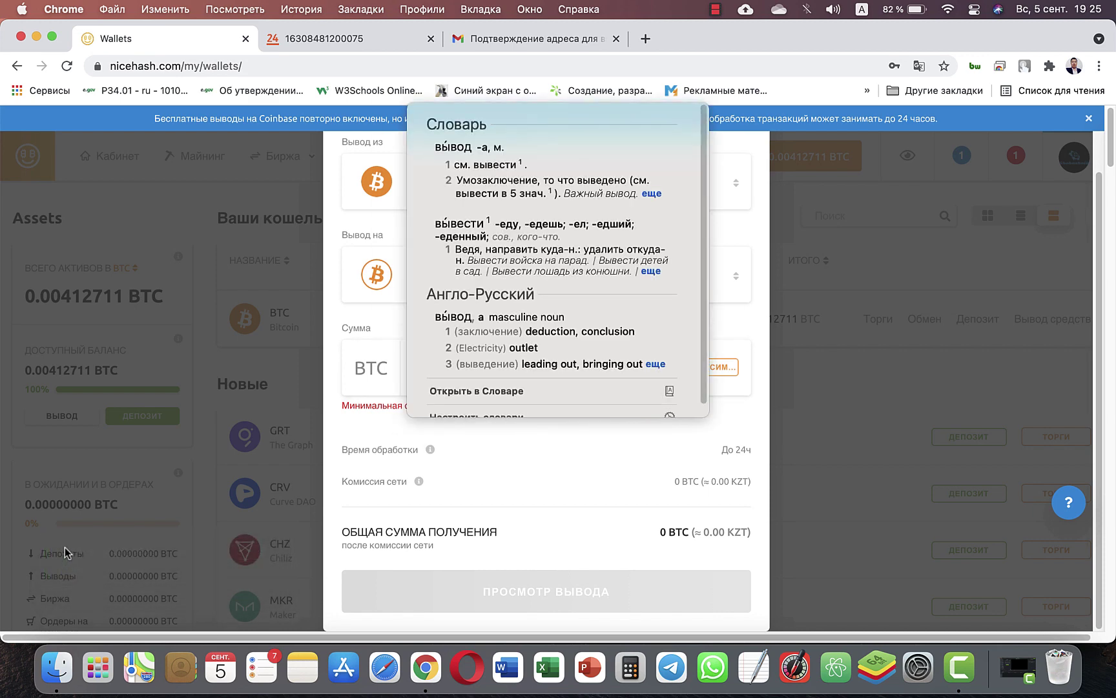
left_click(447, 444)
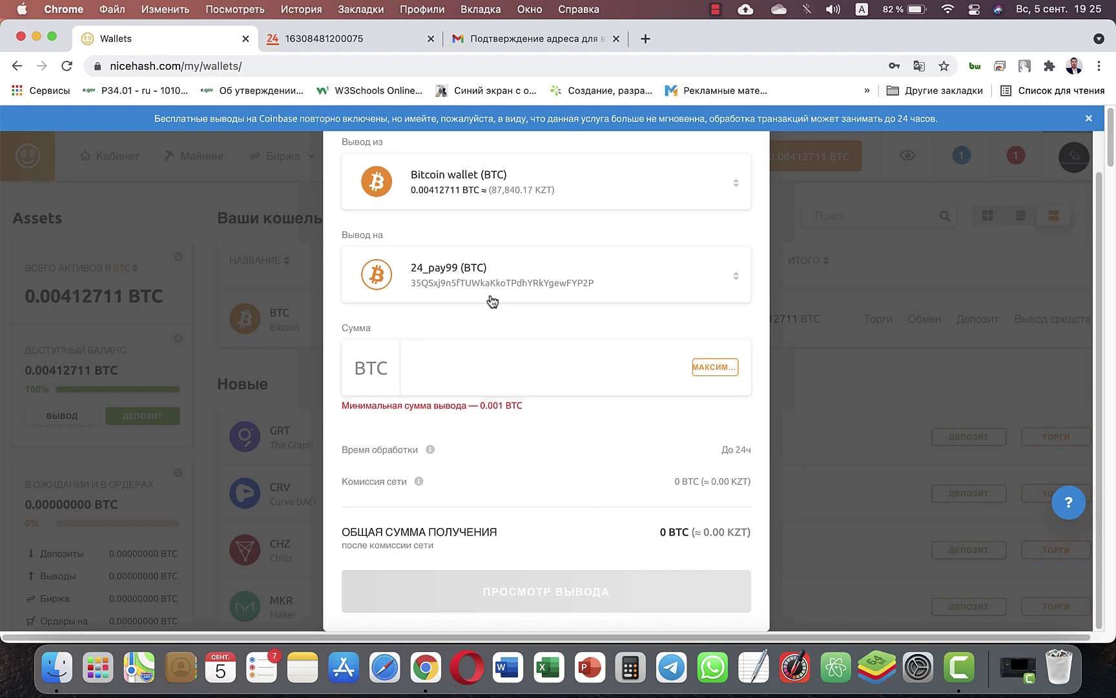
left_click(448, 287)
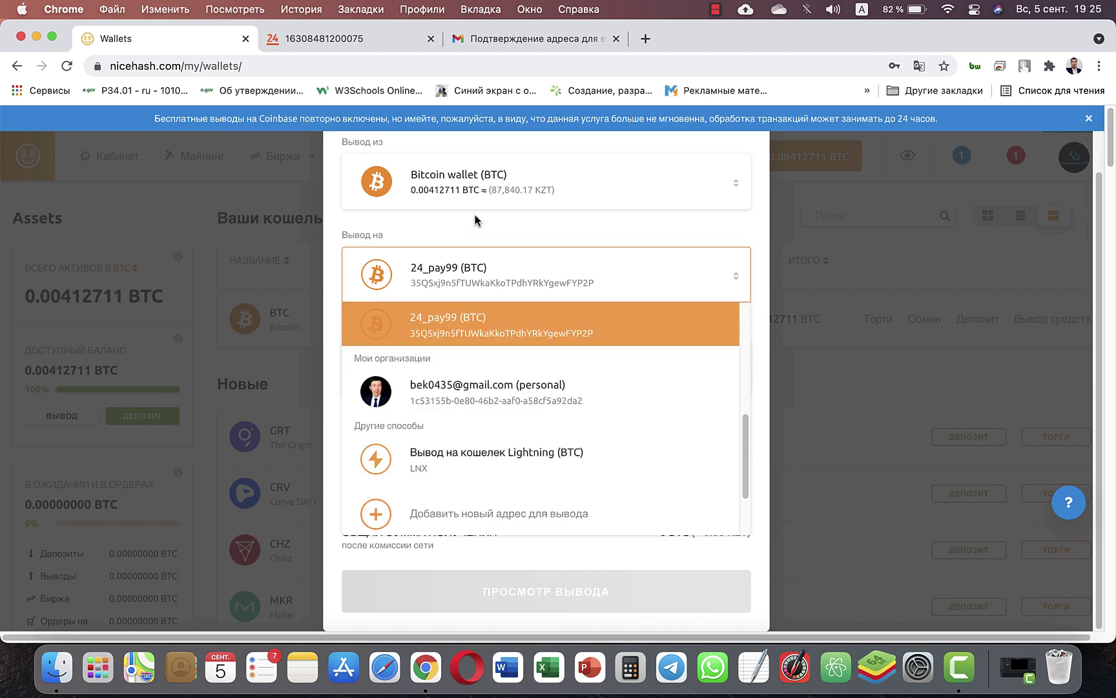
left_click(445, 288)
left_click(445, 288)
left_click(468, 325)
- Set the amount to the full 0.00412711 BTC balance and open the withdrawal review
left_click(523, 365)
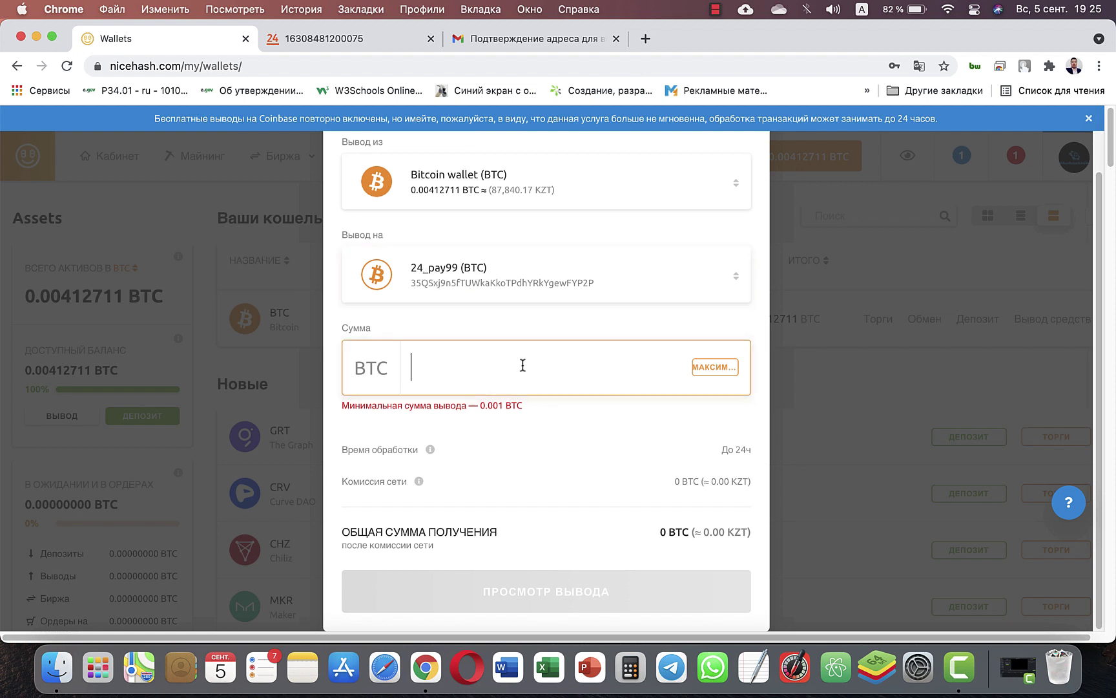
left_click(720, 368)
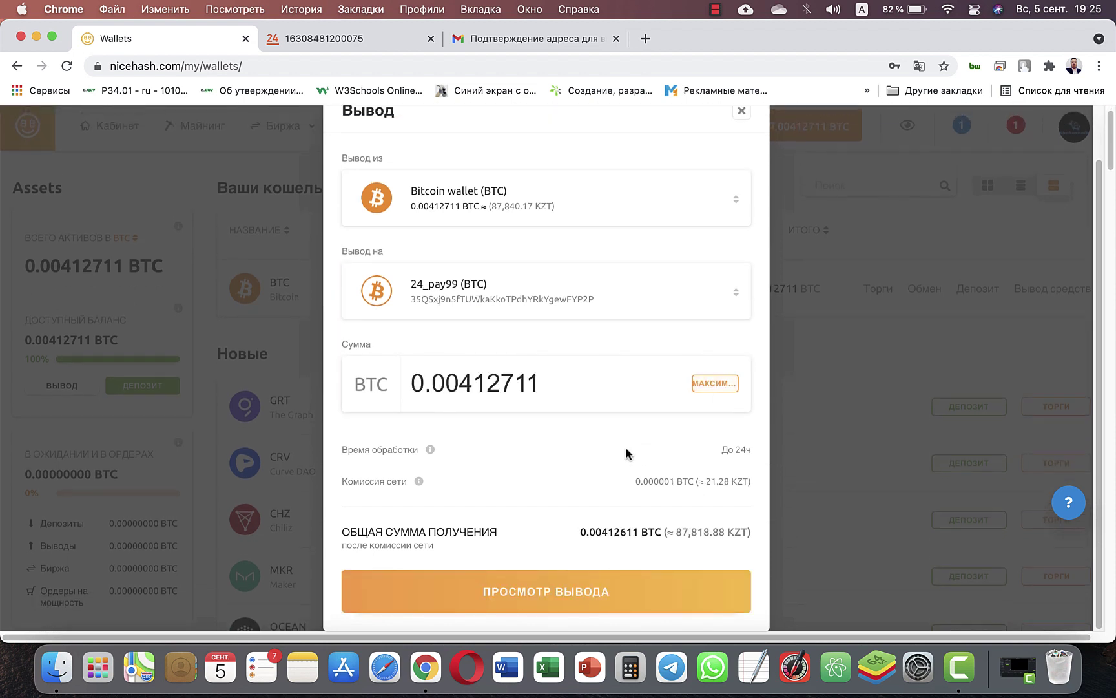
left_click(548, 376)
key("BackSpace")
key("BackSpace")
key("BackSpace")
key("BackSpace")
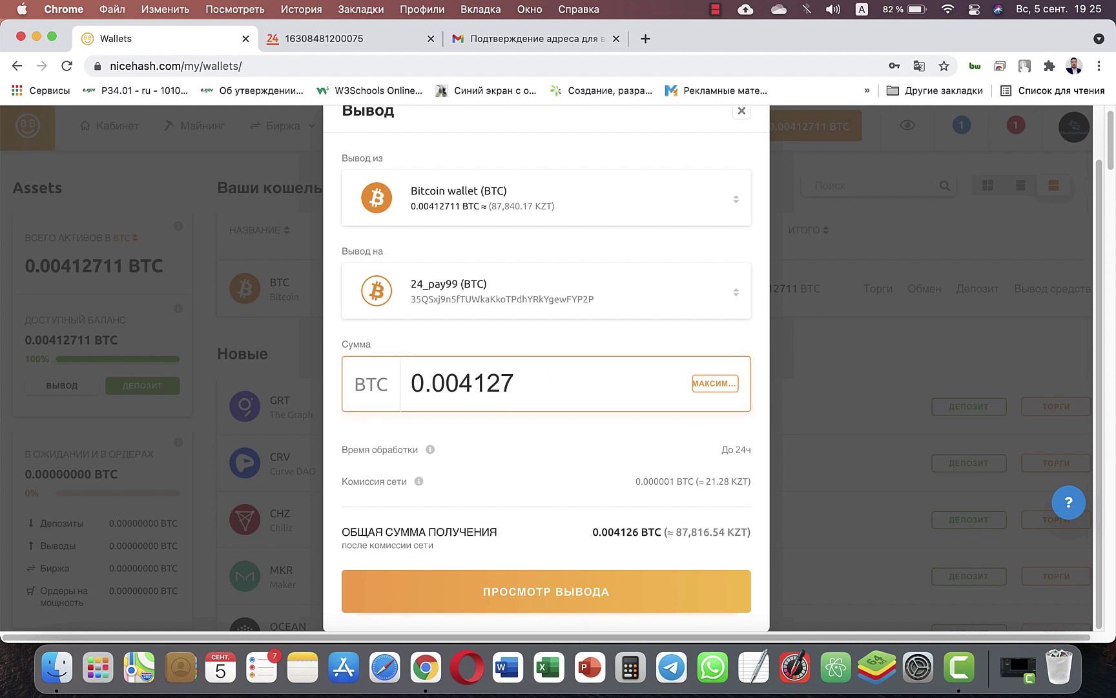
type("009")
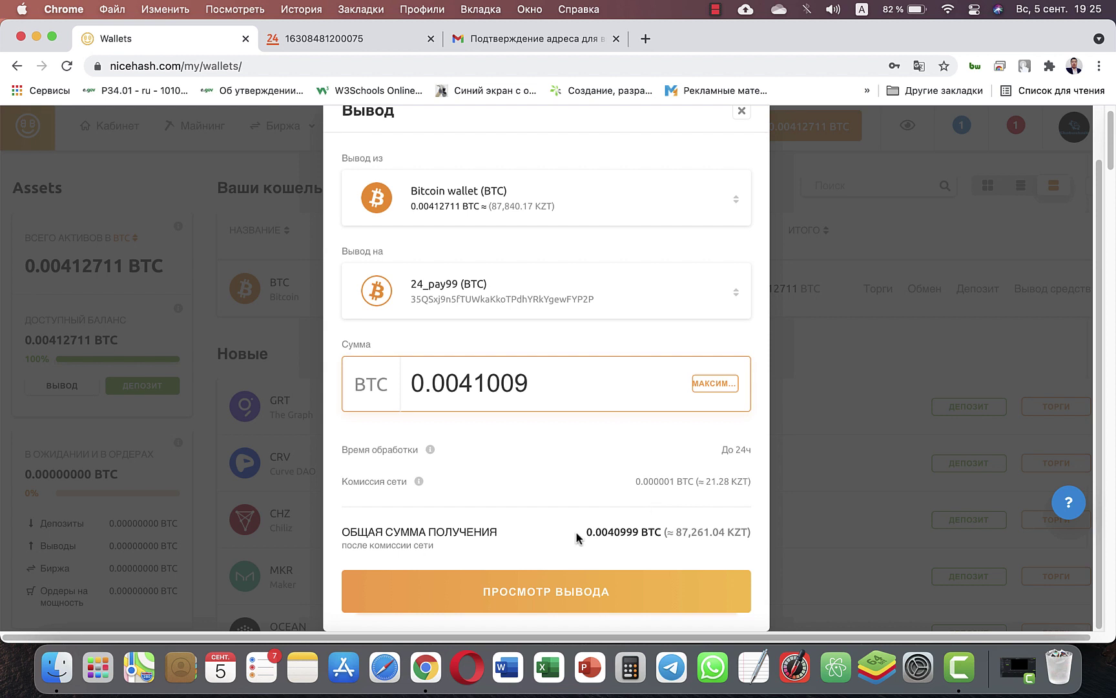
left_click_drag(577, 538, 739, 533)
left_click(660, 466)
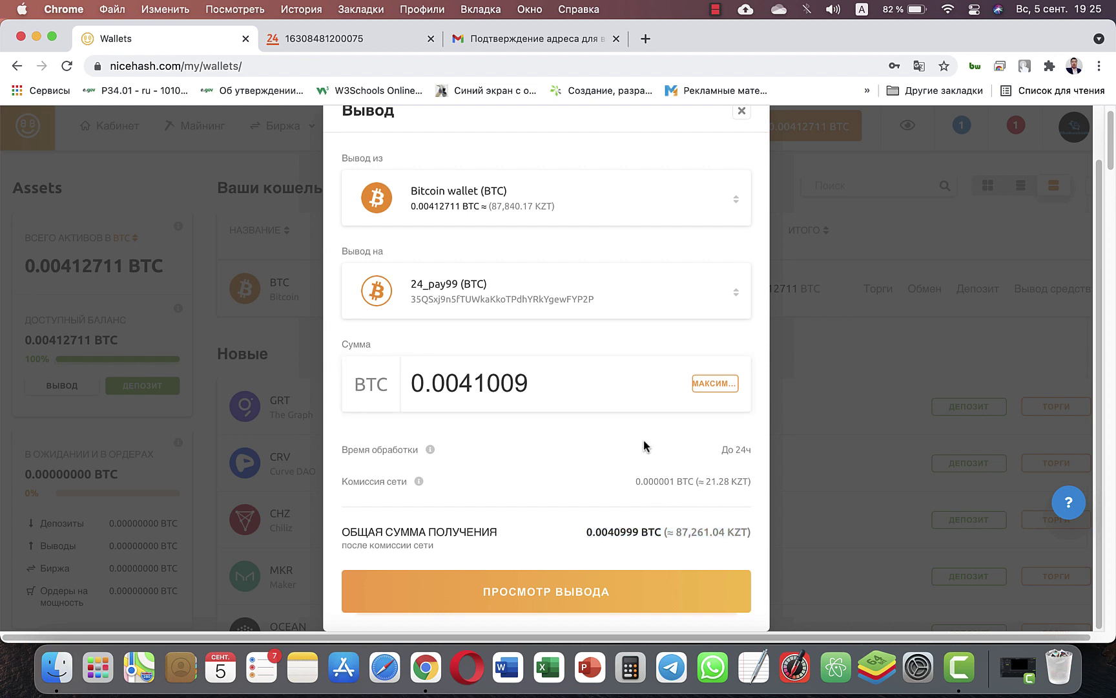
left_click(715, 389)
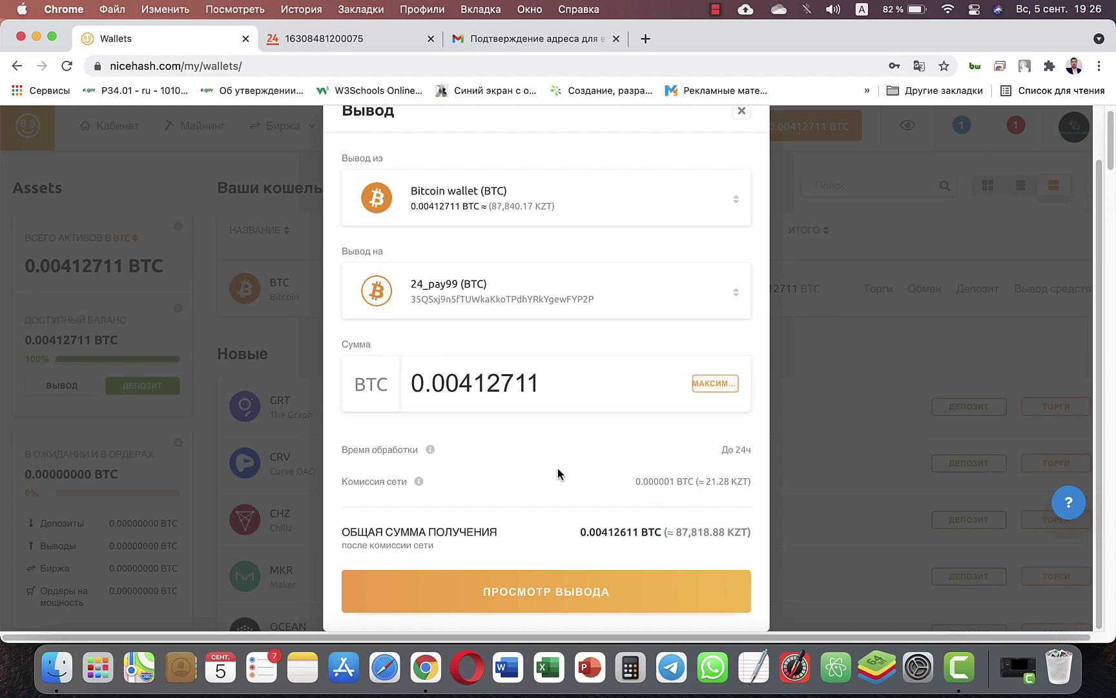
scroll(557, 468, "down", 2)
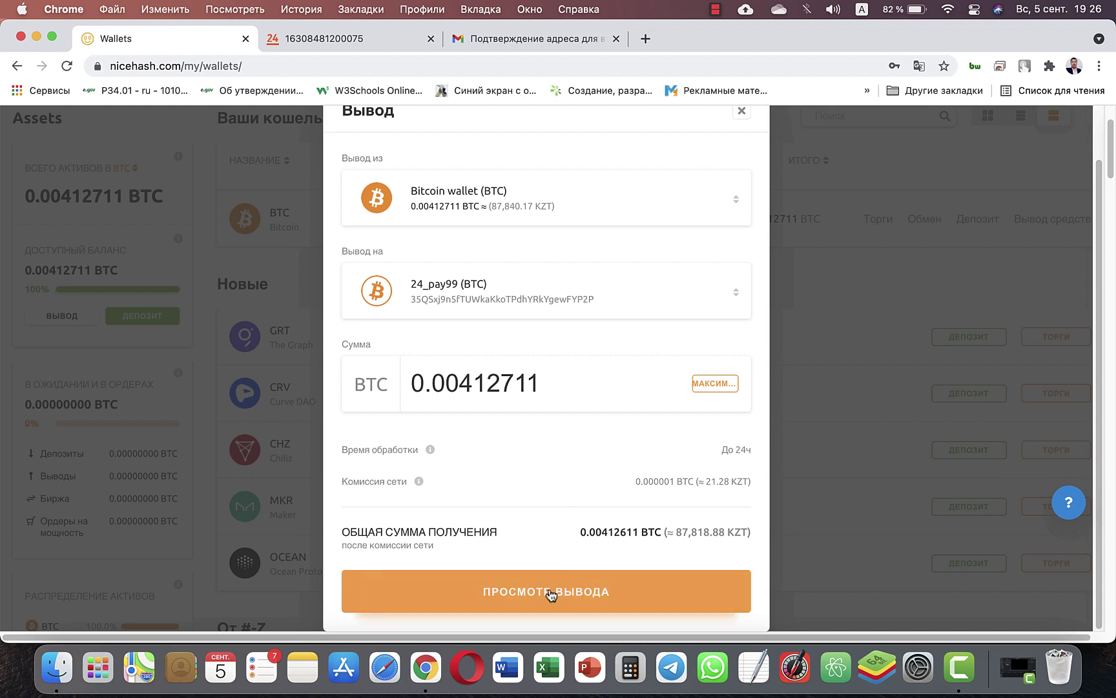
left_click(549, 591)
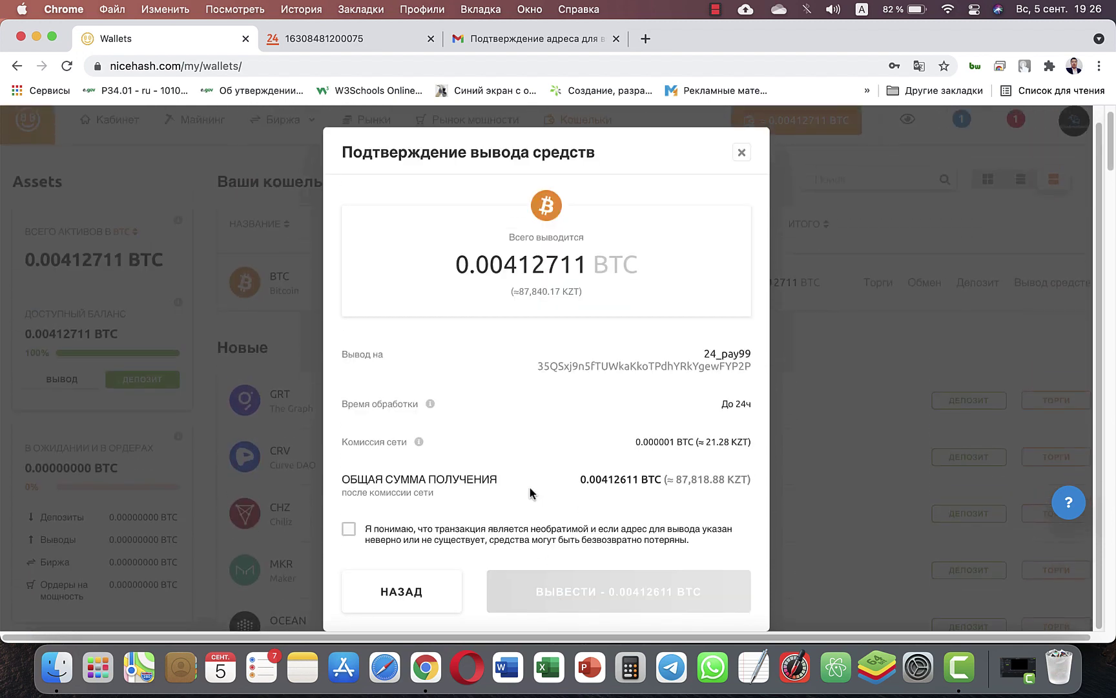
- Match the destination against the 24paybank order address, acknowledge irreversibility, and submit the withdrawal
left_click_drag(539, 366, 750, 366)
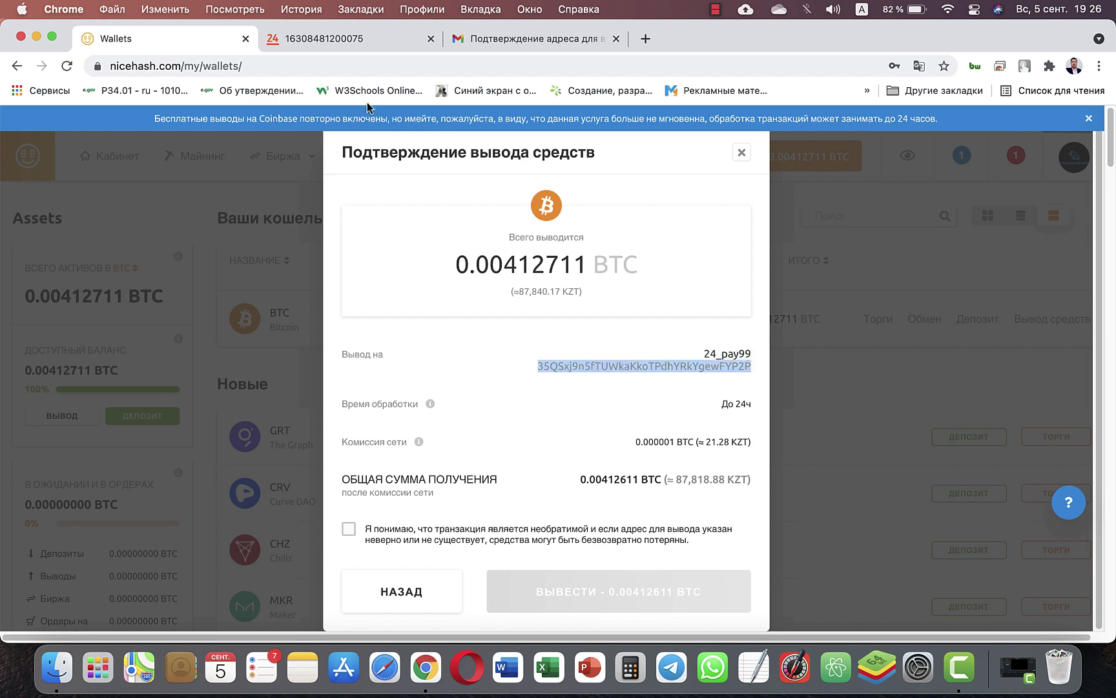
left_click(343, 39)
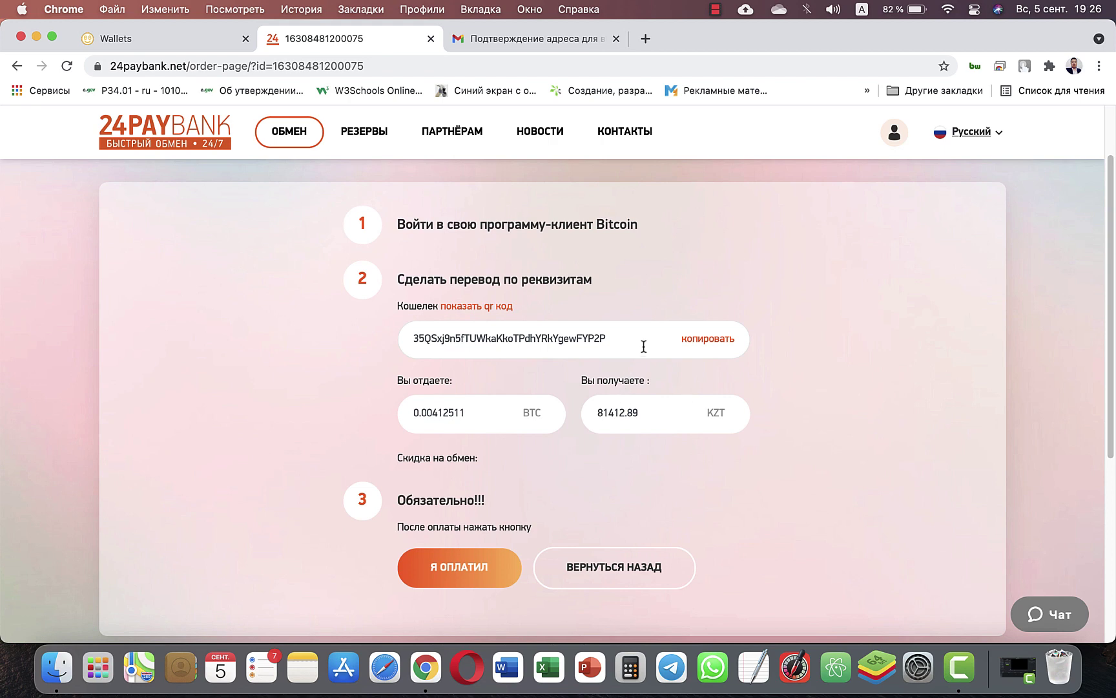
left_click_drag(632, 341, 395, 340)
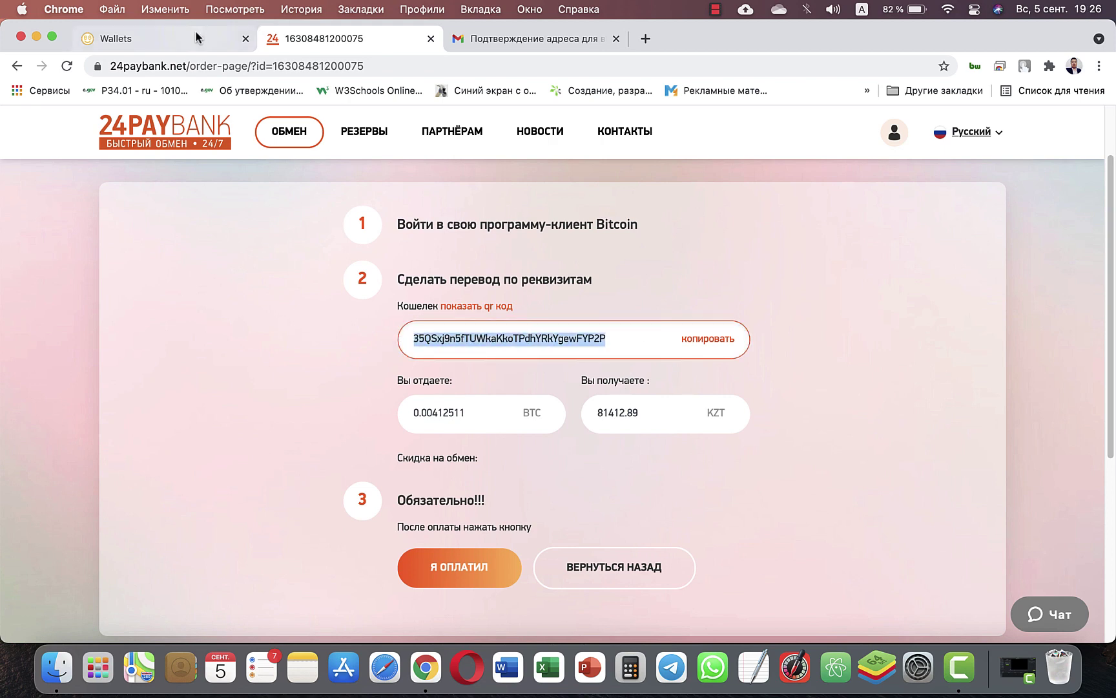
left_click(165, 39)
left_click(595, 369)
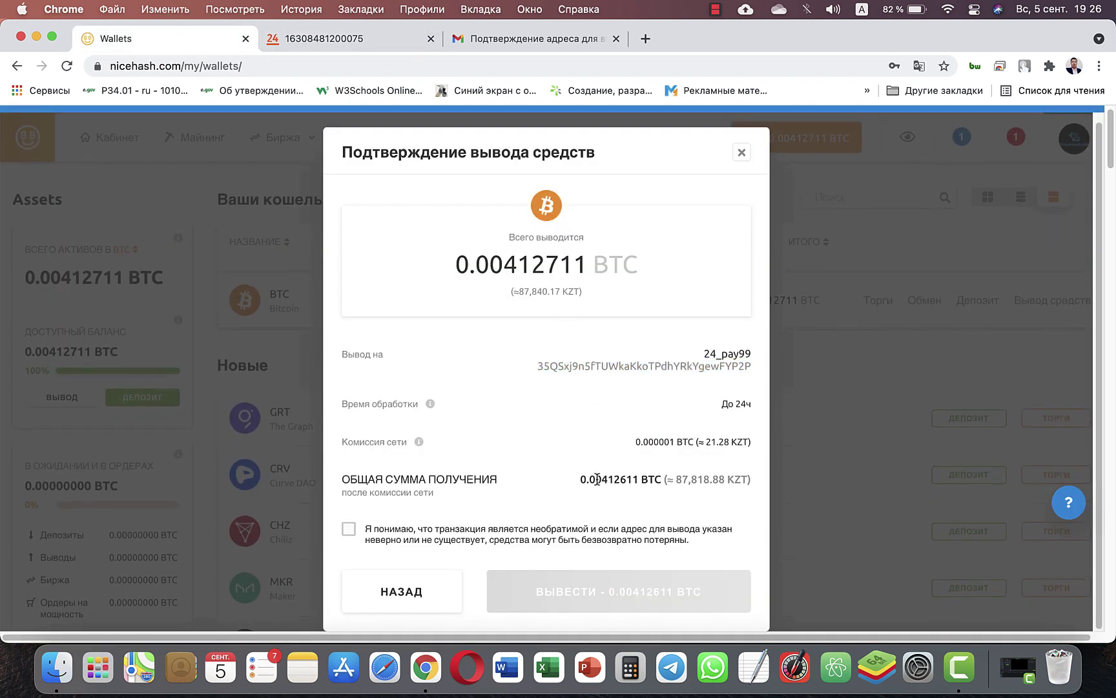
left_click(349, 533)
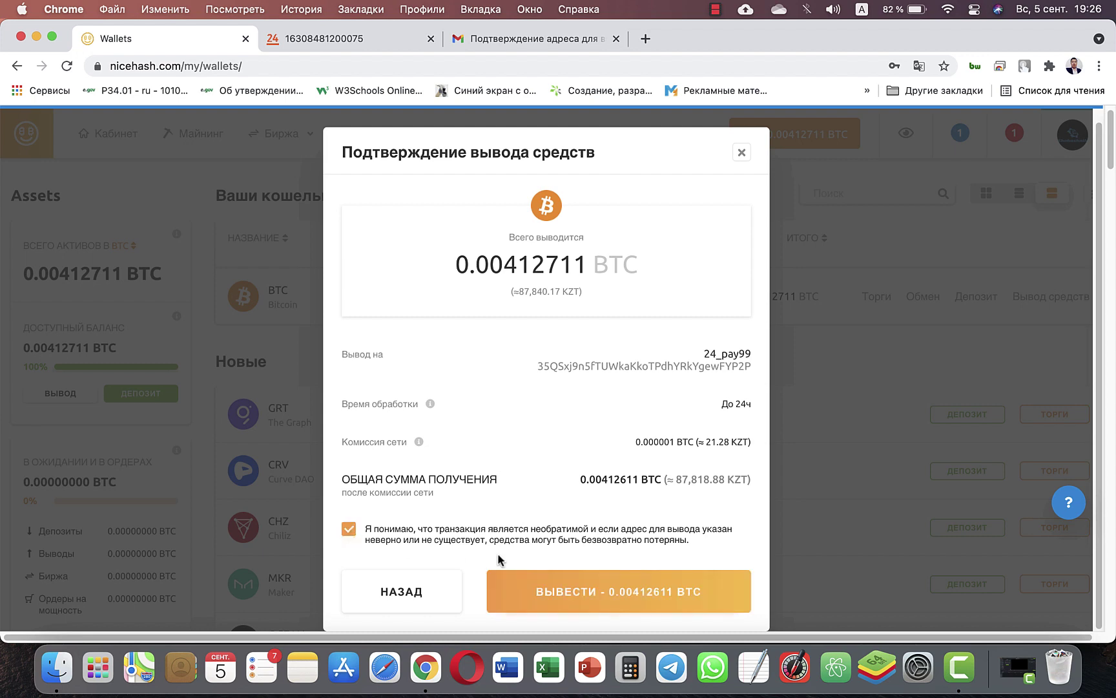
left_click(572, 585)
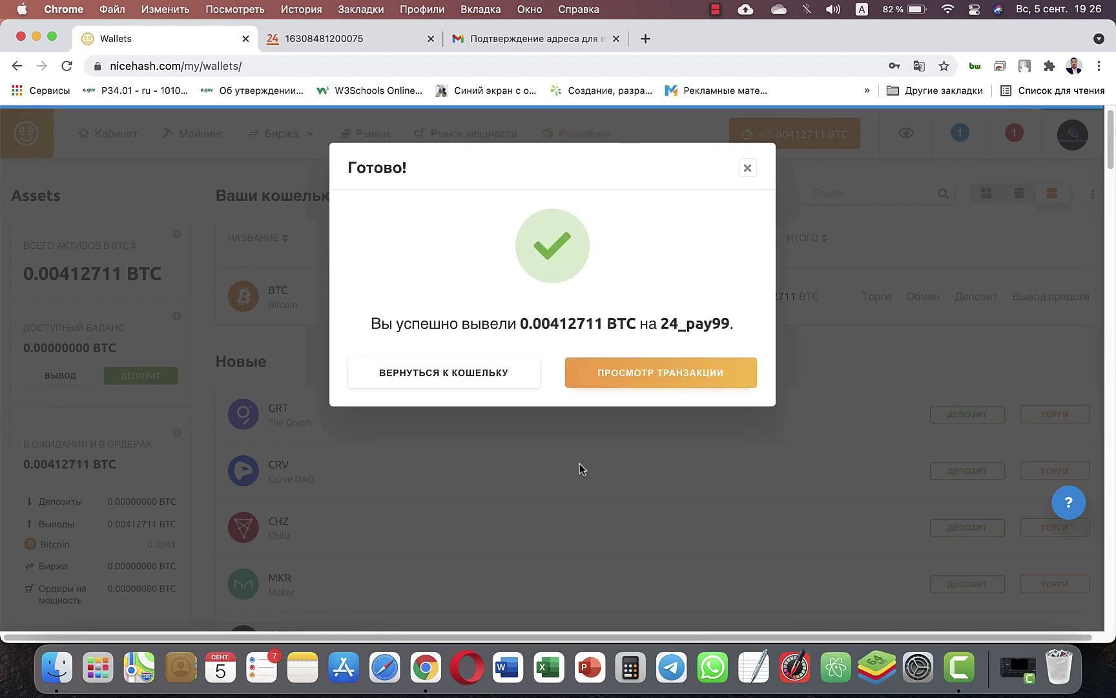
- View the withdrawal transaction, then open its notification to reach the Dashboard's recent activity
left_click(605, 378)
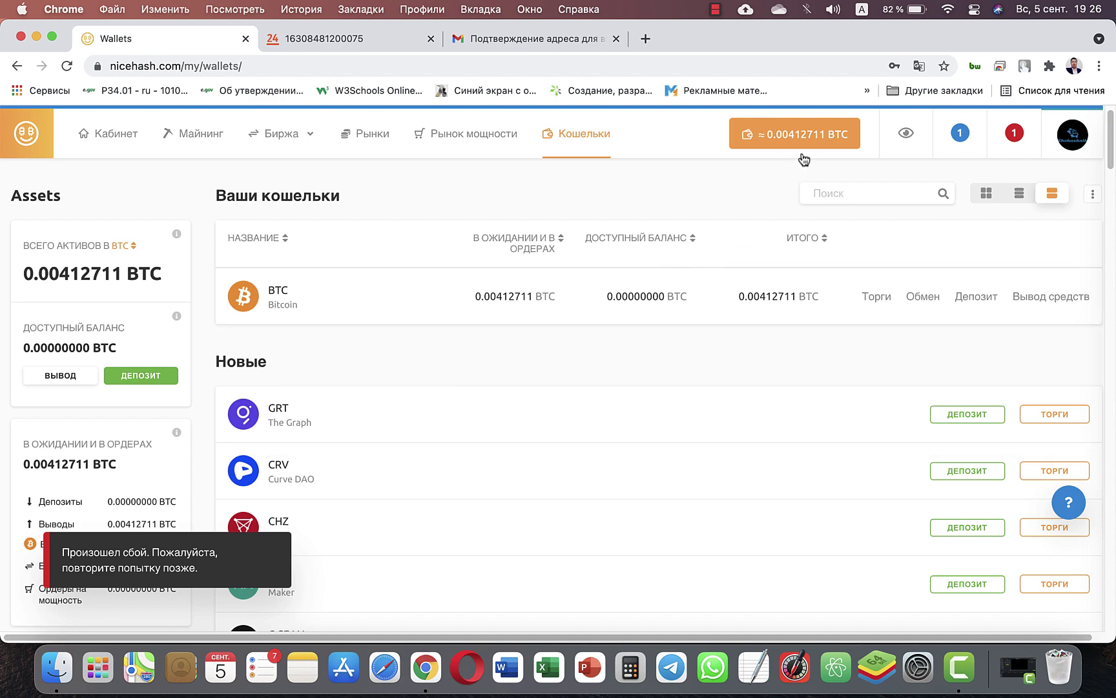
left_click(957, 143)
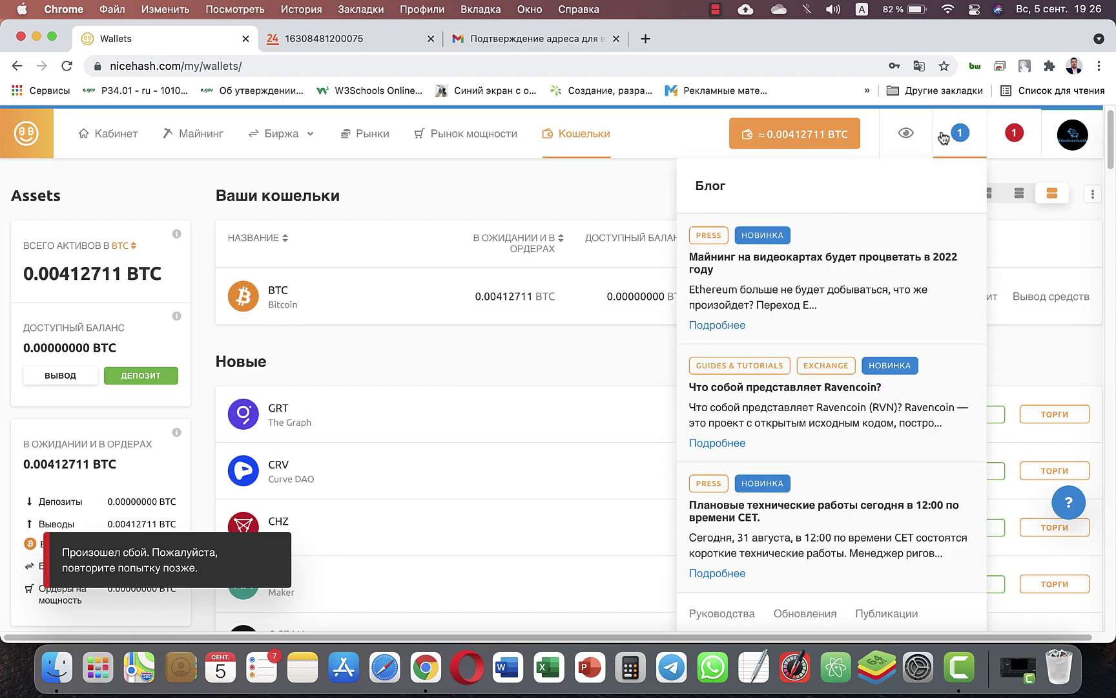
left_click(1013, 134)
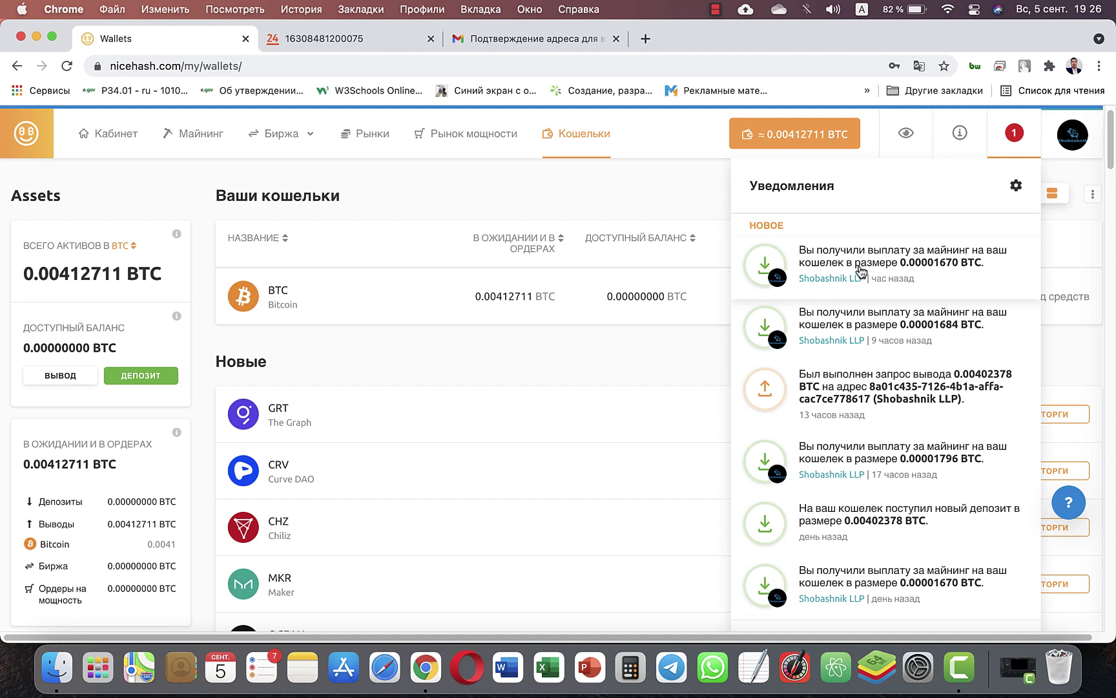
double_click(1009, 137)
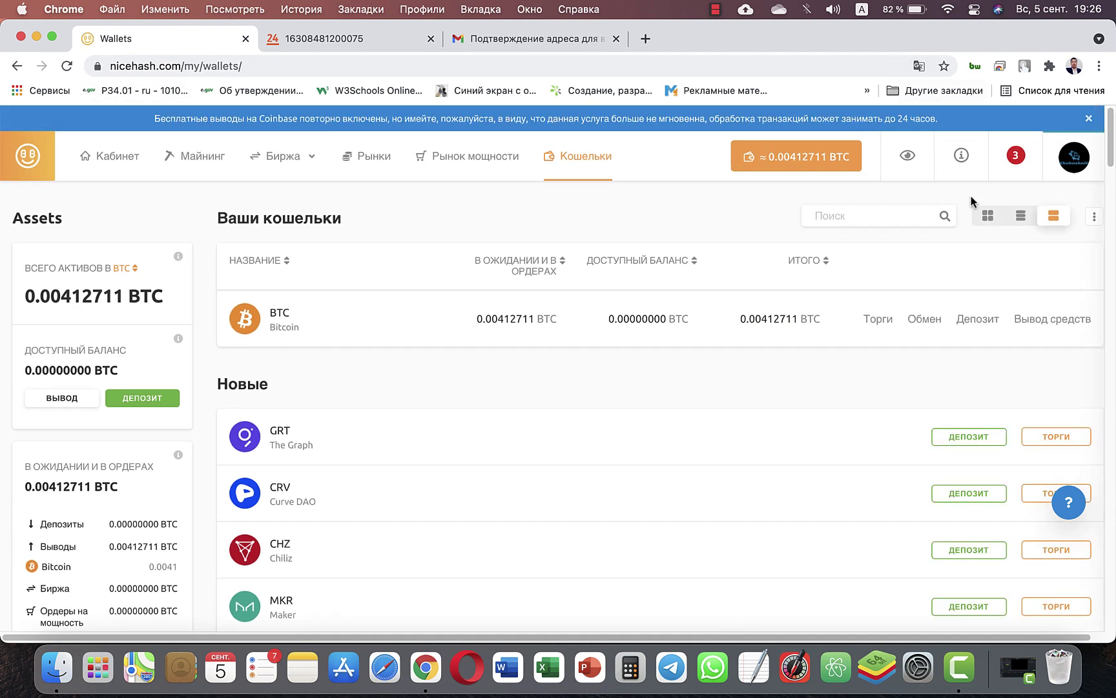
left_click(1014, 161)
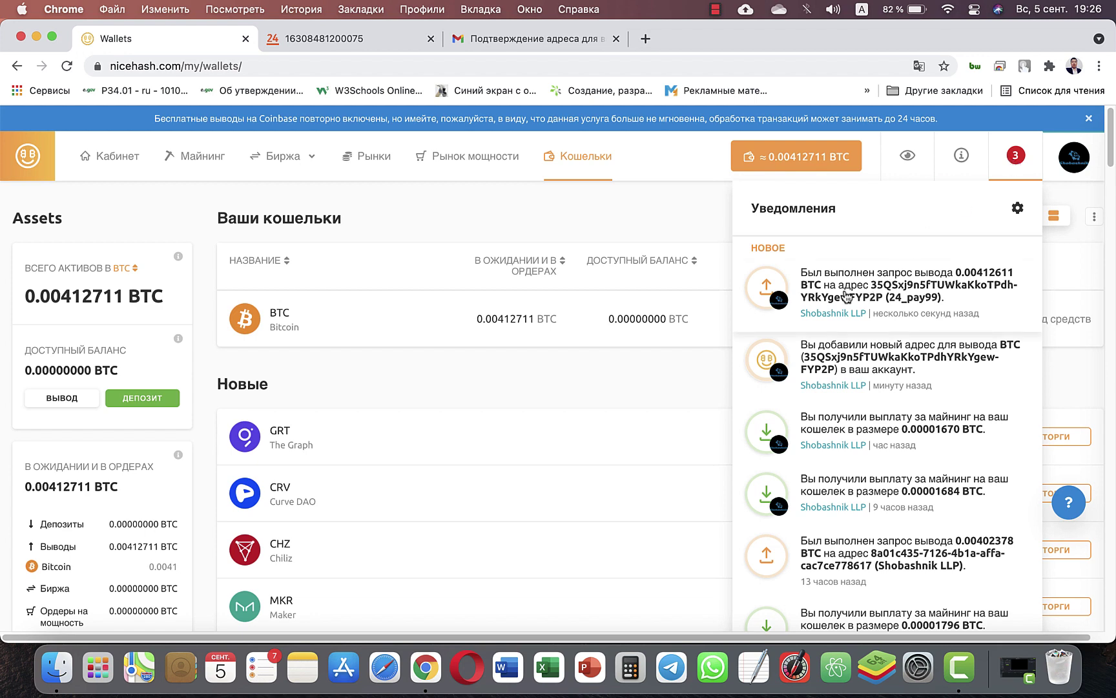
left_click(846, 294)
scroll(551, 488, "down", 5)
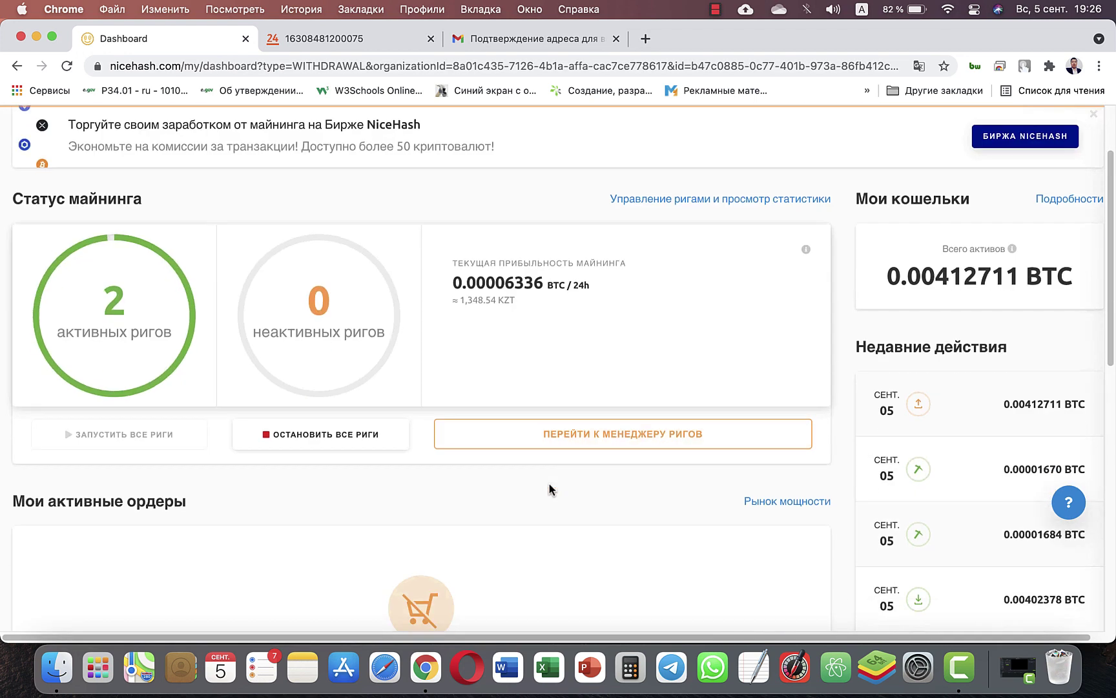
- Review the latest withdrawal amount and recent activity entry on the NiceHash dashboard
scroll(550, 489, "up", 5)
scroll(945, 516, "down", 1)
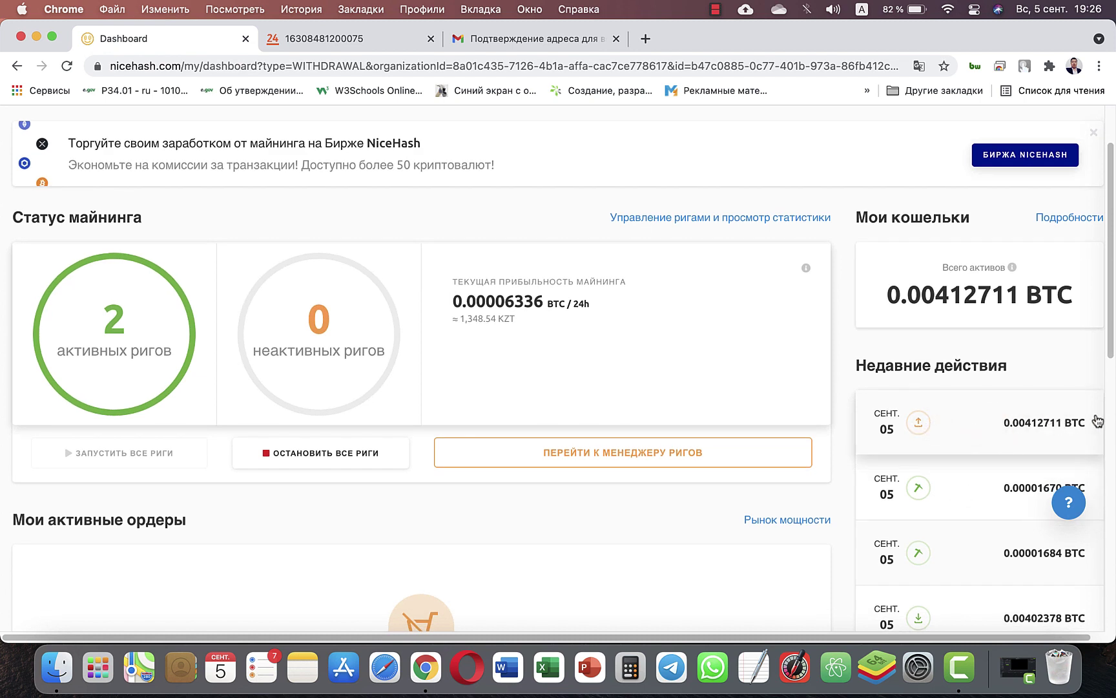
left_click_drag(846, 437, 1084, 429)
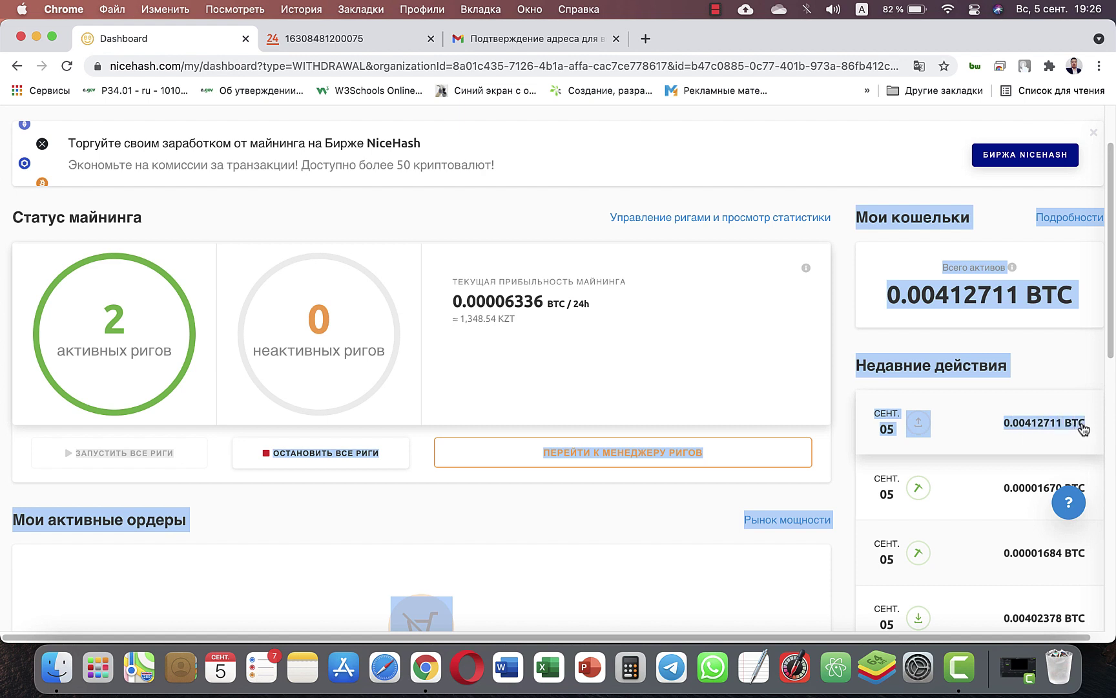
left_click(1082, 385)
left_click_drag(856, 365, 1078, 447)
left_click(750, 408)
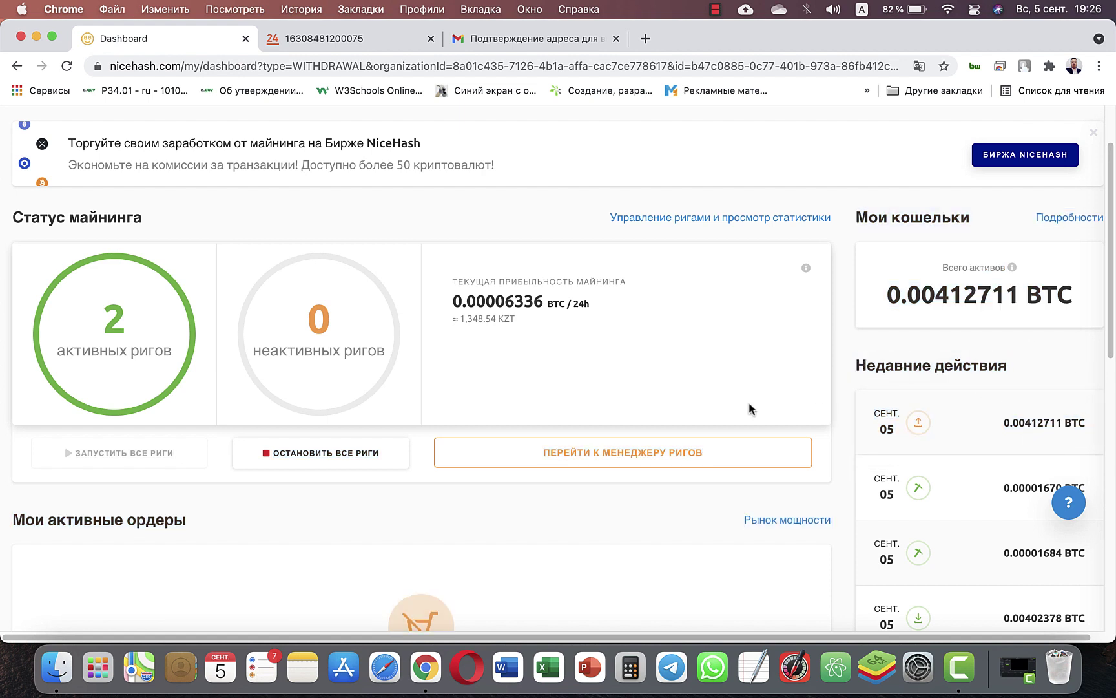
scroll(954, 409, "down", 2)
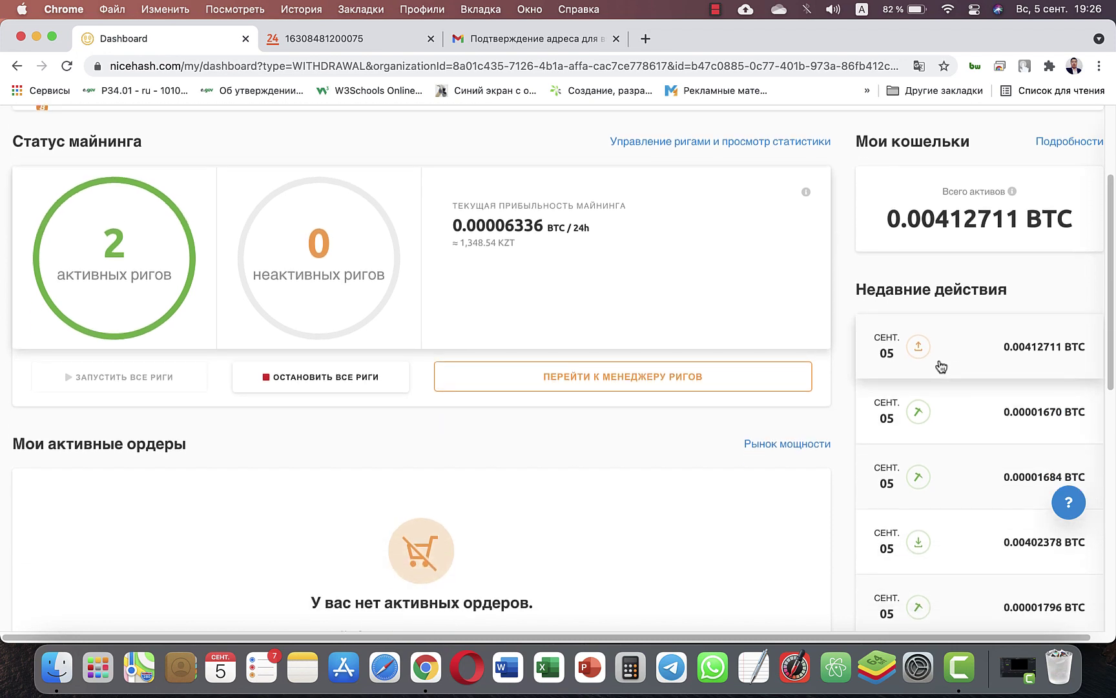
scroll(988, 357, "up", 1)
scroll(983, 356, "down", 1)
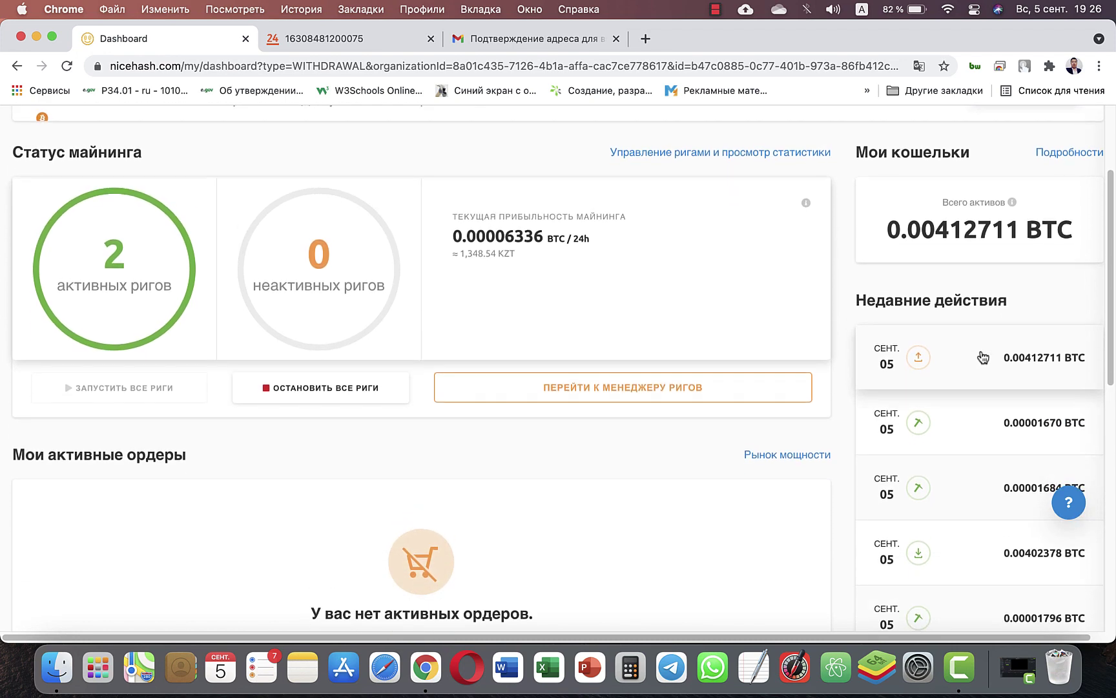
scroll(983, 357, "up", 3)
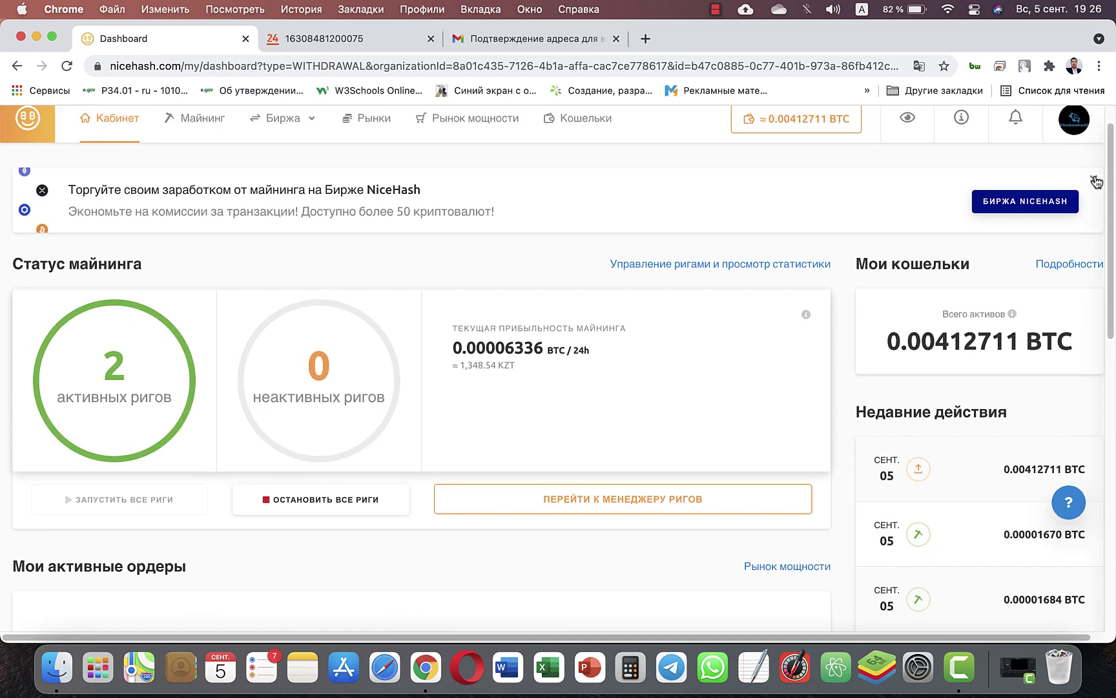
- Close the NiceHash exchange promo banner and go back to the 24paybank order page
left_click(1095, 181)
key("super+a")
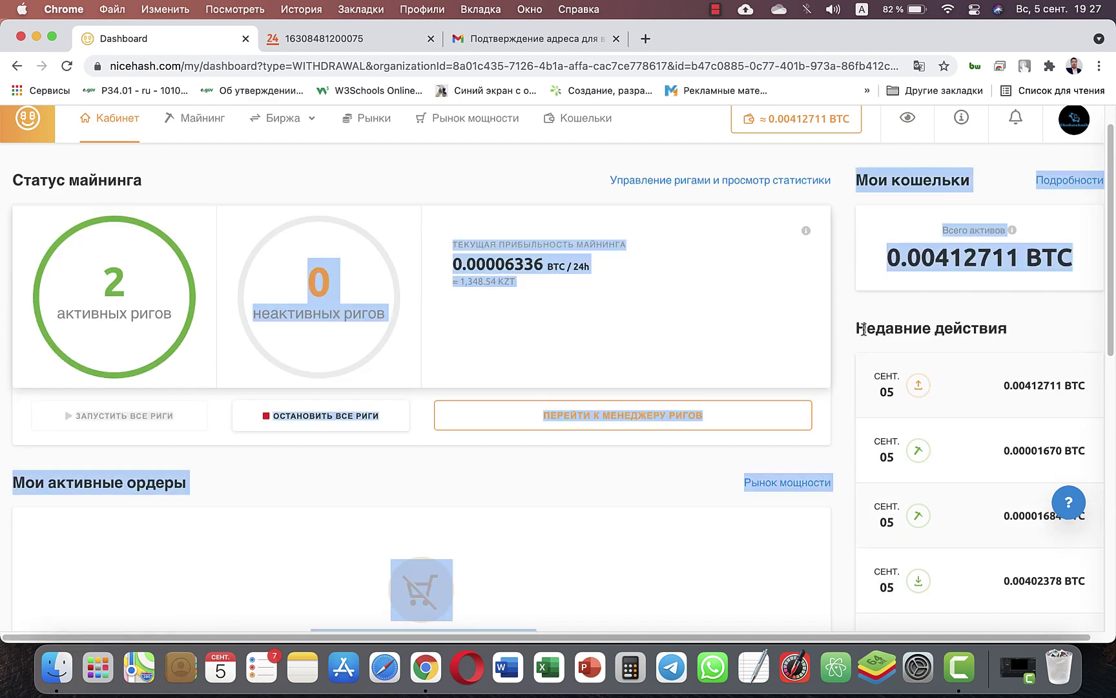
left_click(877, 343)
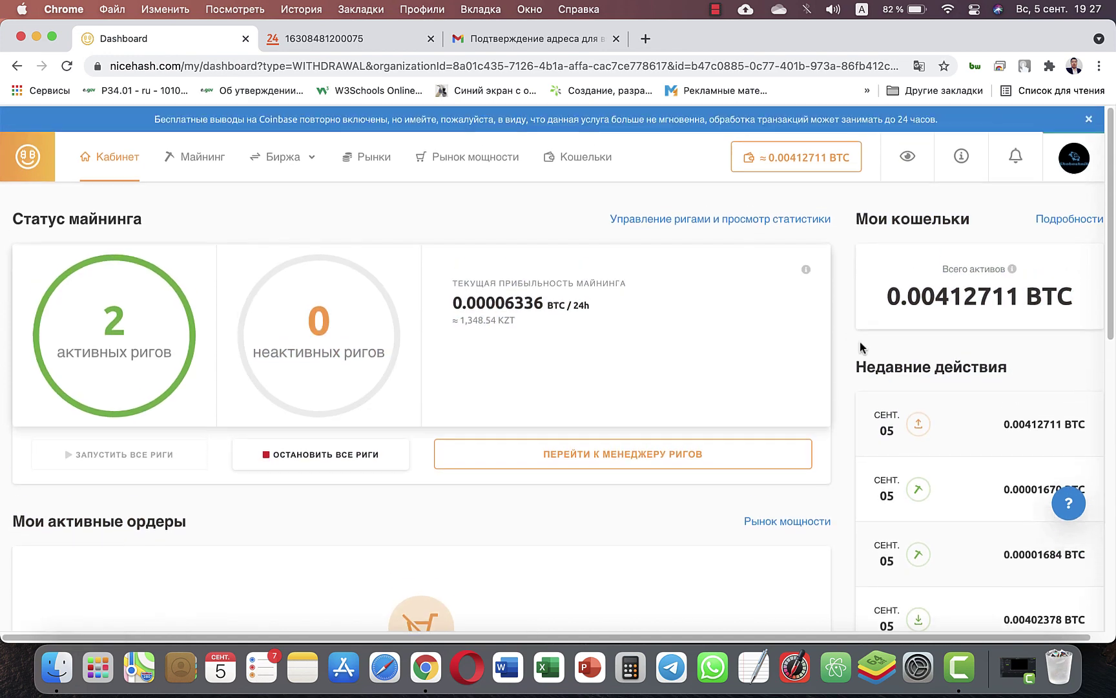
scroll(866, 341, "up", 1)
left_click(350, 38)
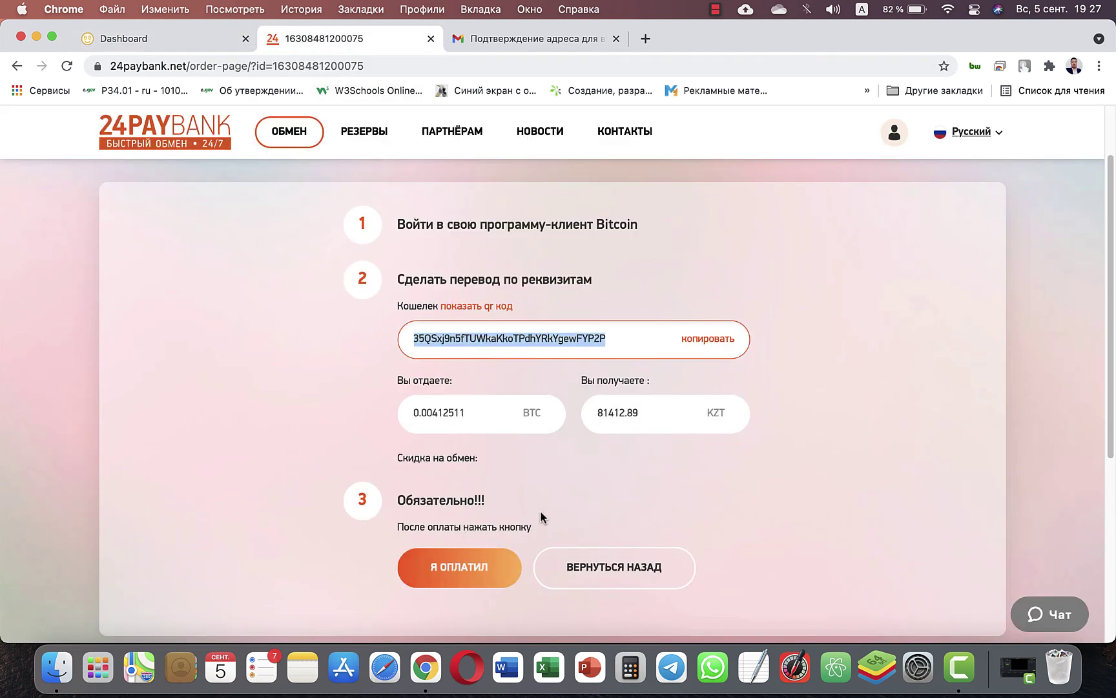
- Confirm the order with 'Я ОПЛАТИЛ' until it reads 'Заявка в обработке', then bring up the Kaspi statement
left_click(558, 505)
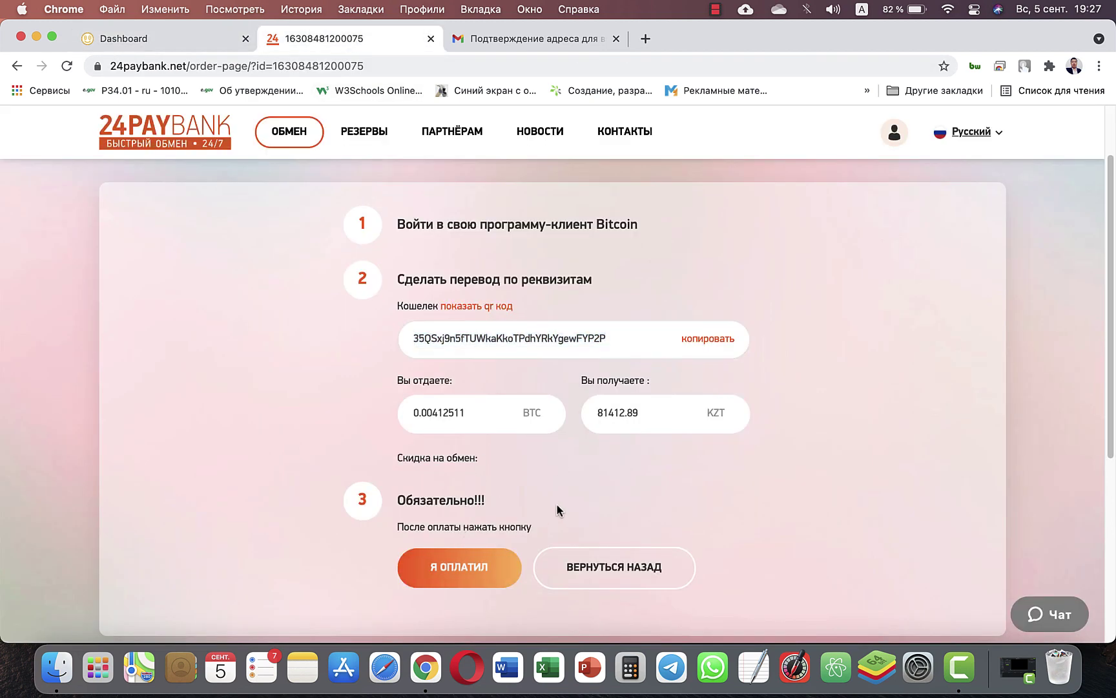
left_click(449, 571)
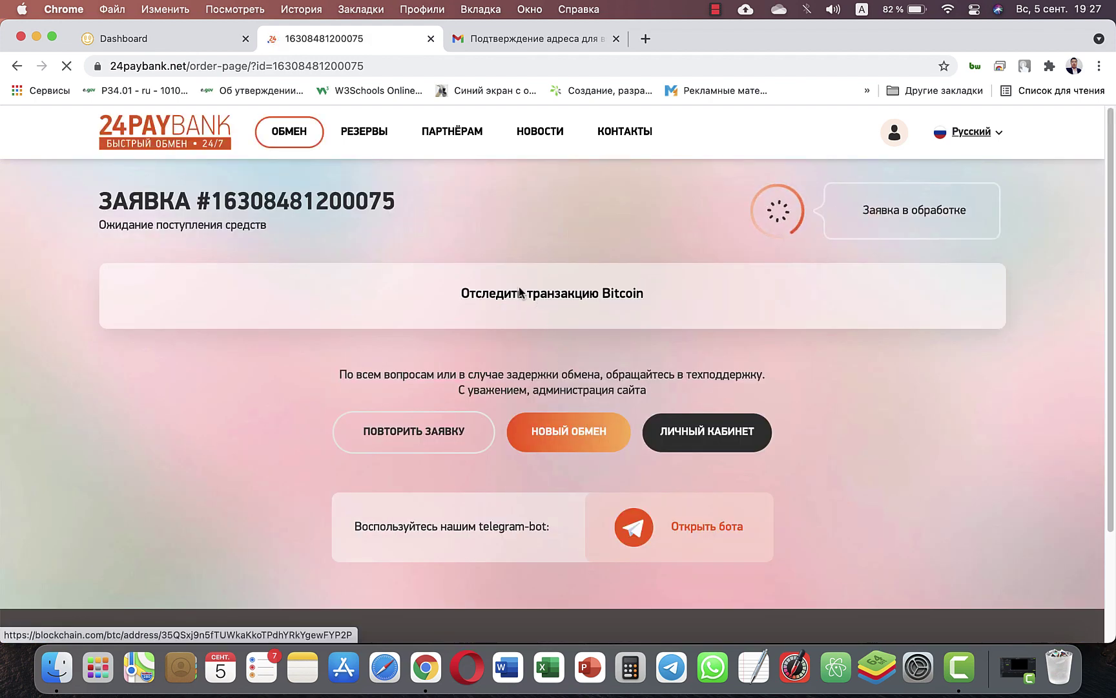
left_click_drag(754, 212, 997, 220)
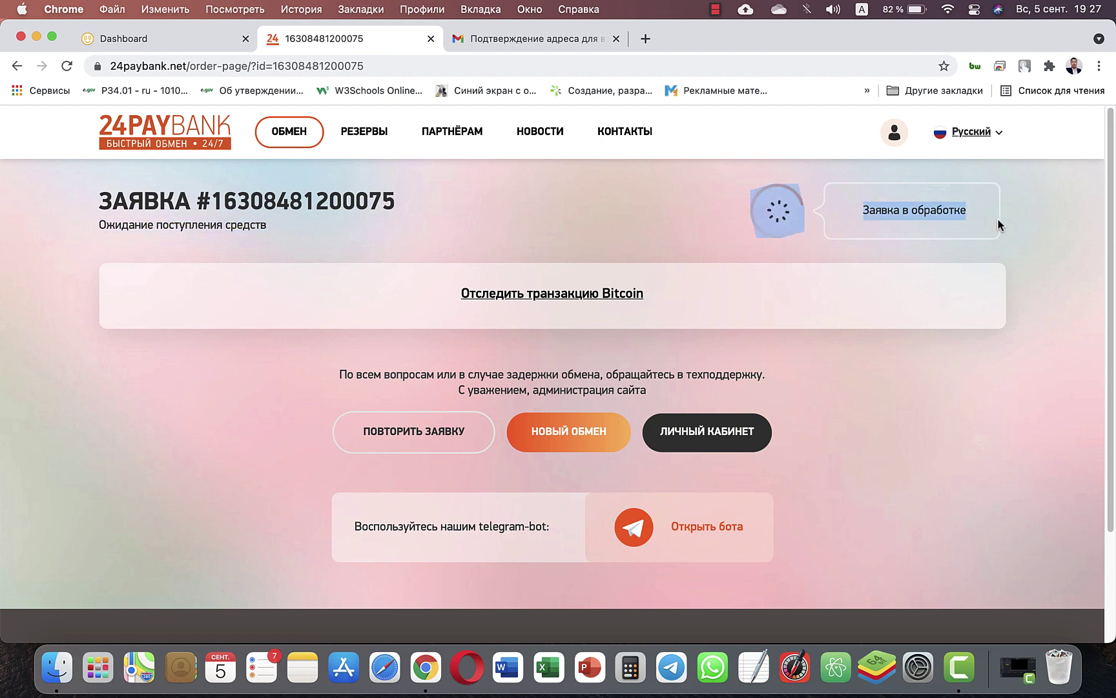
left_click(997, 219)
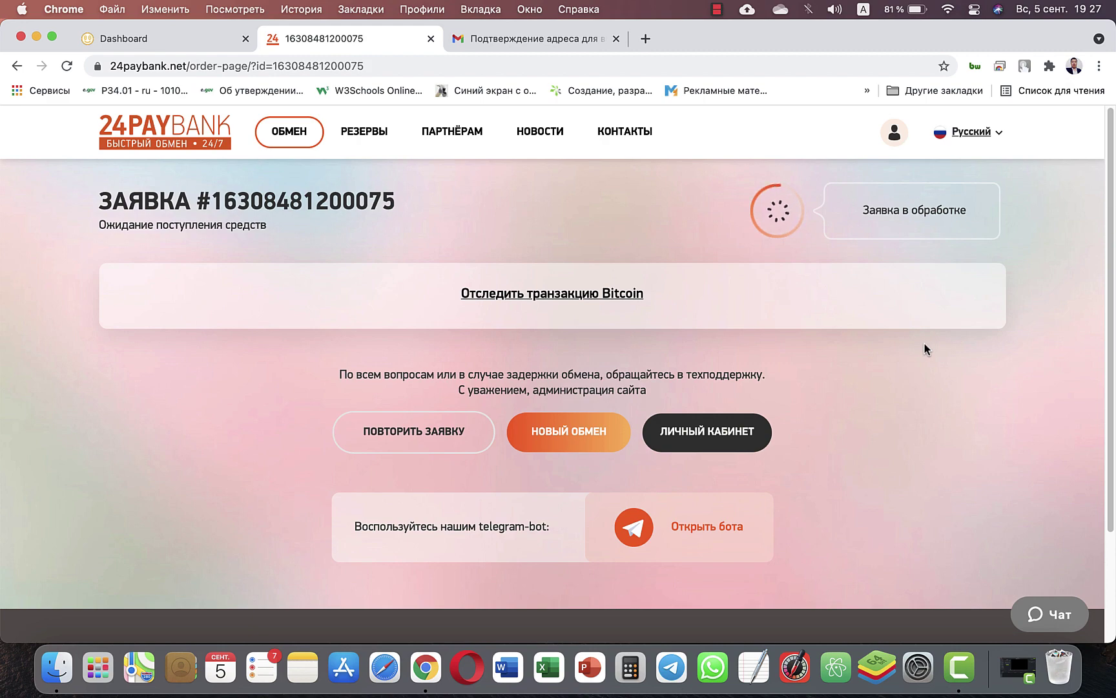
key("ctrl+Up")
left_click(302, 281)
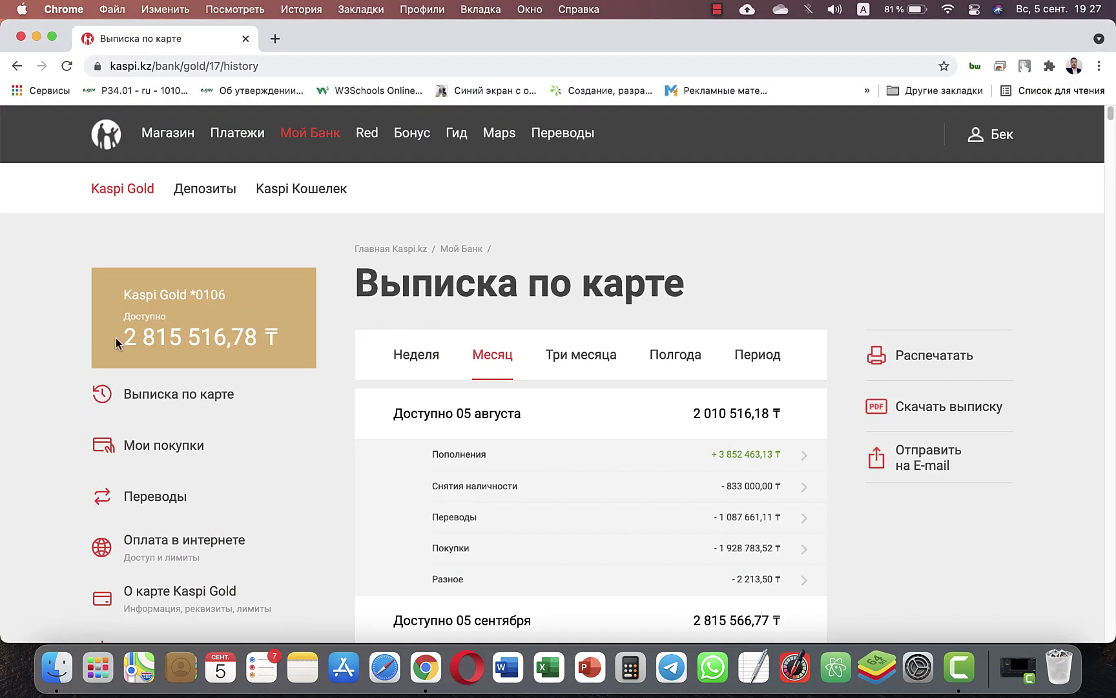
- Use Calculator to add 81000 to the 2815516 Kaspi Gold balance, giving 2896516
left_click_drag(117, 337, 286, 335)
left_click(629, 659)
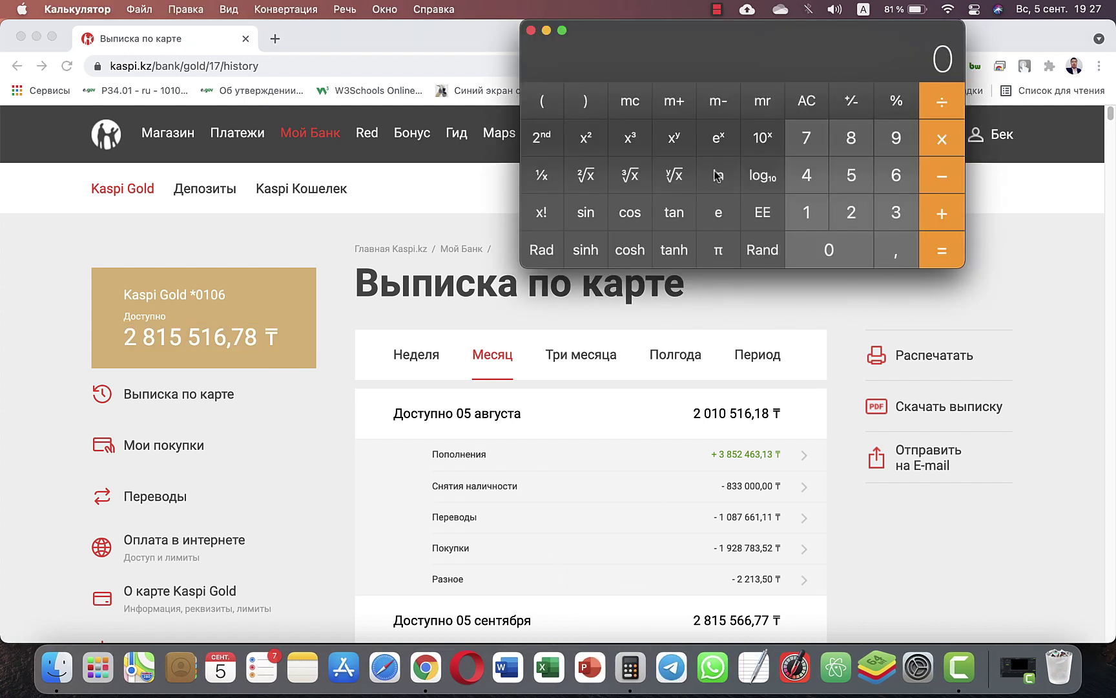
left_click_drag(754, 47, 731, 276)
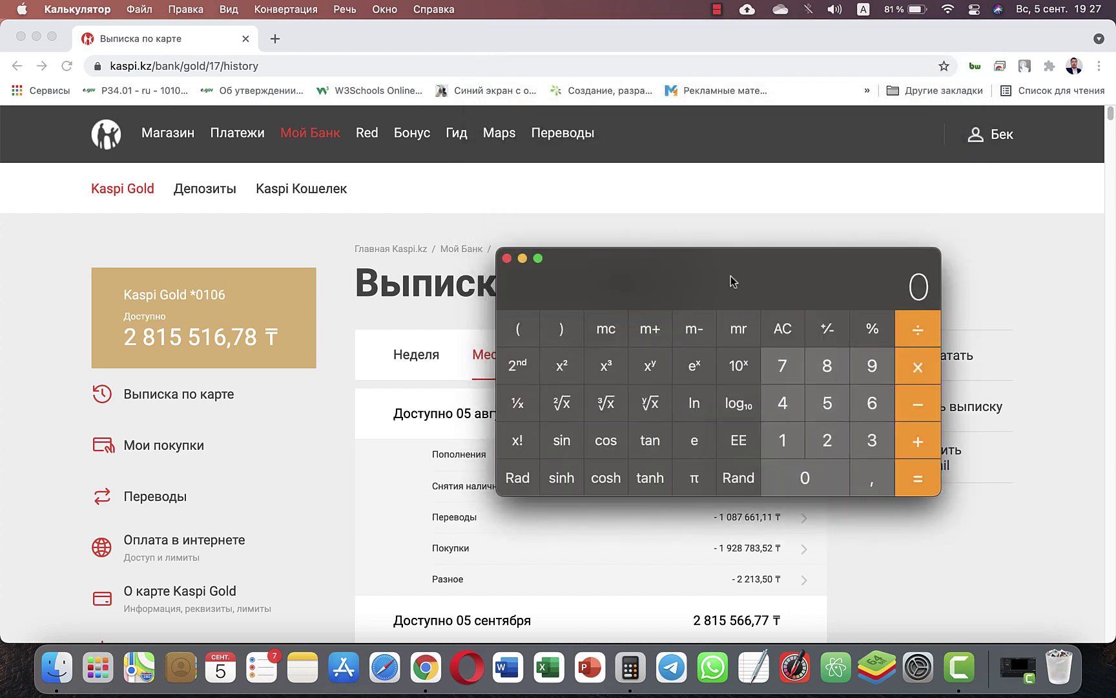
type("2815516")
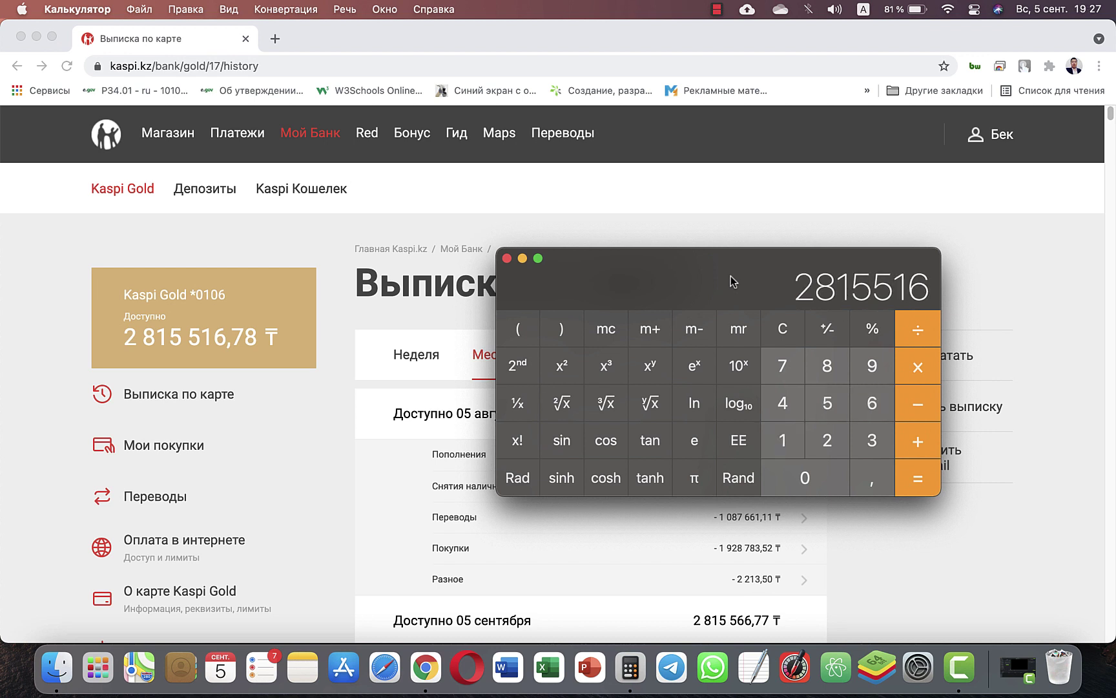
left_click(921, 442)
type("81000")
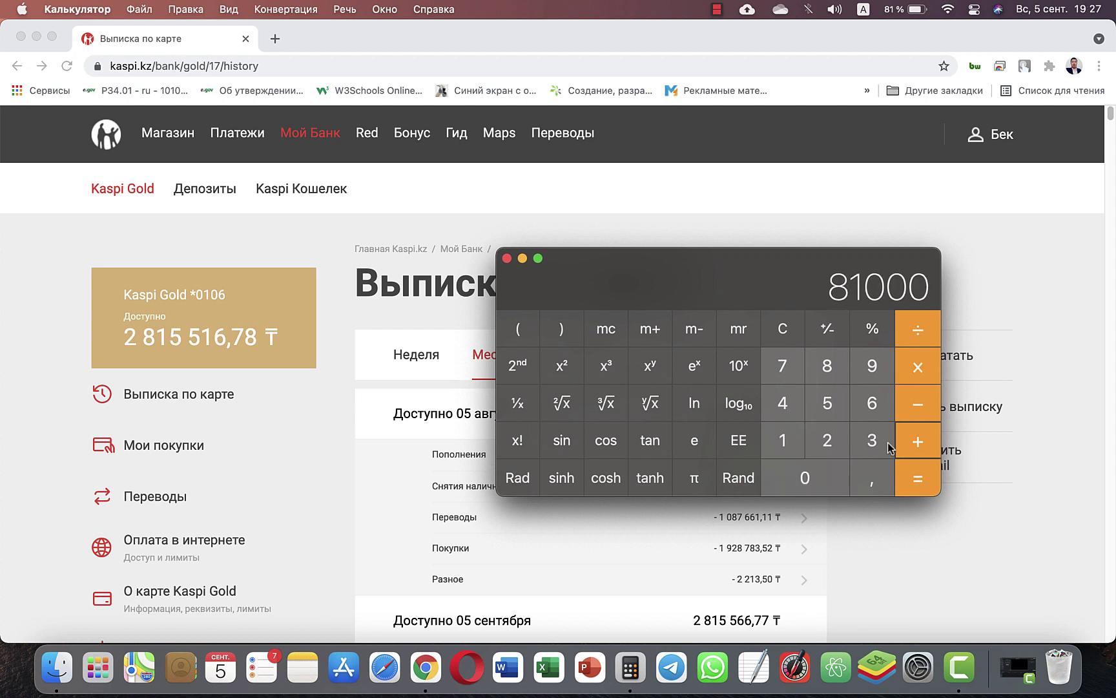
left_click(917, 477)
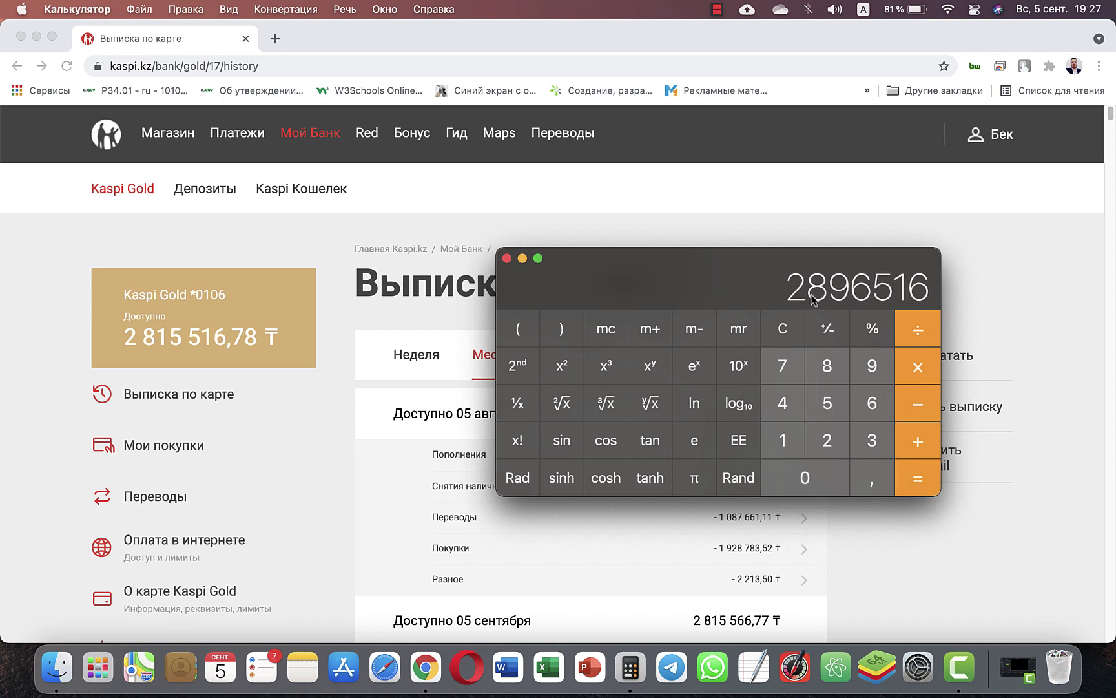
left_click(182, 343)
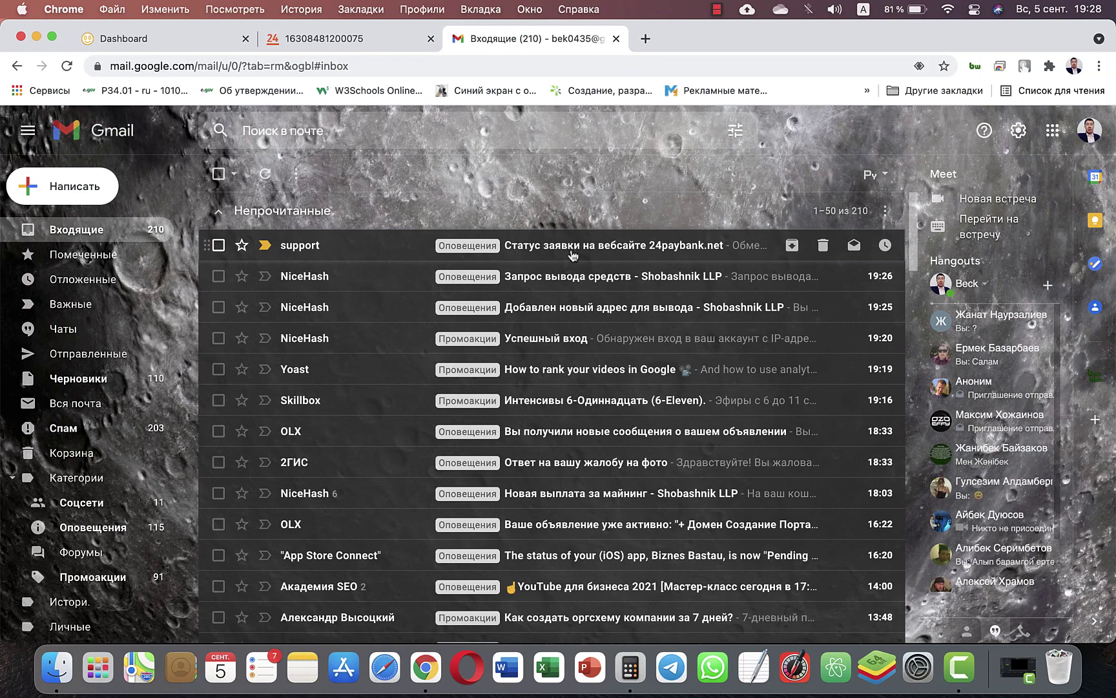
- Read the 24paybank support email confirming 0.00412511 BTC exchanged for 81412.89 KZT
left_click(573, 254)
scroll(522, 468, "down", 5)
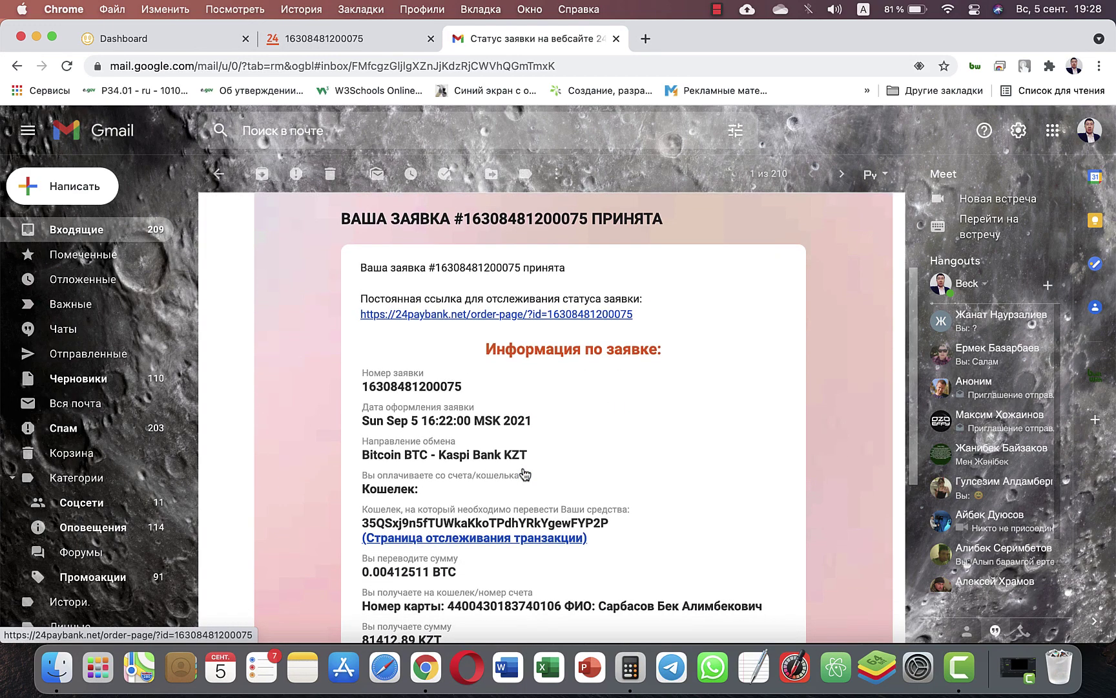
scroll(523, 468, "down", 3)
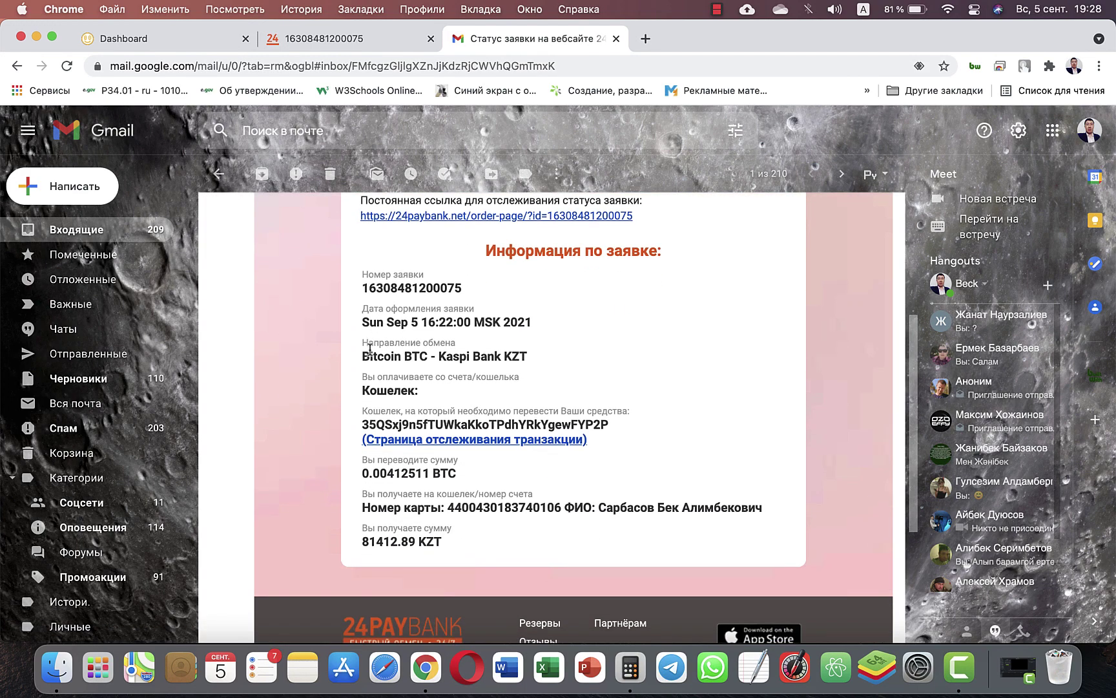
left_click_drag(369, 356, 515, 367)
left_click(539, 363)
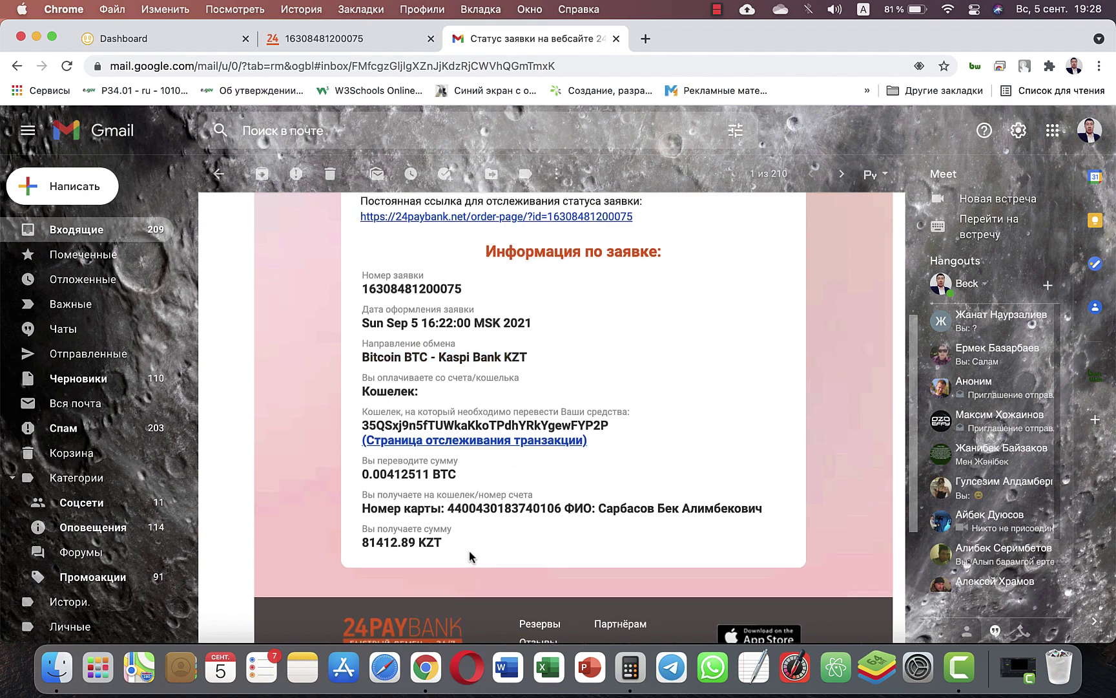
scroll(469, 556, "up", 2)
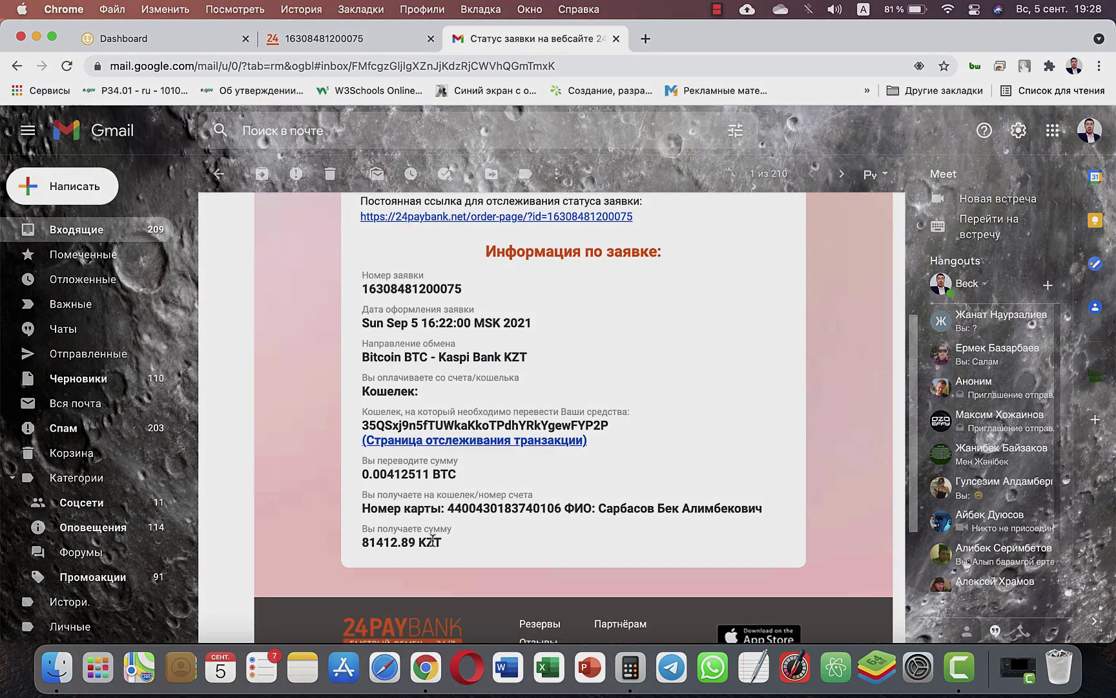
scroll(508, 552, "up", 5)
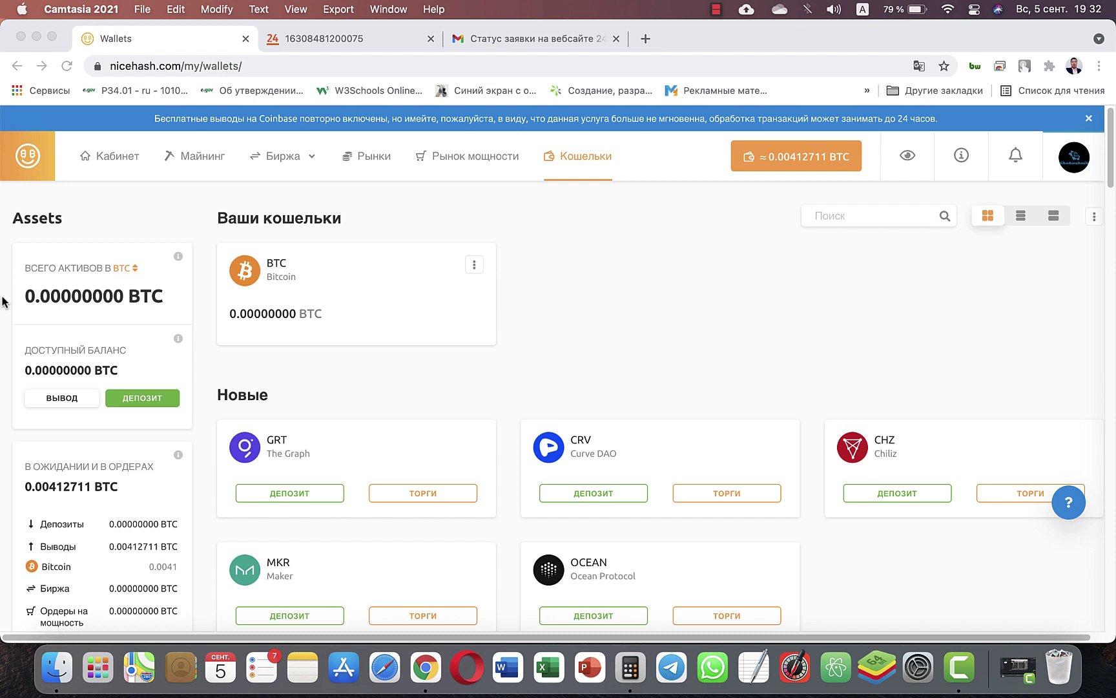
- Highlight the NiceHash wallet balances, showing 0.00000000 BTC available, then show all open windows
left_click(2, 302)
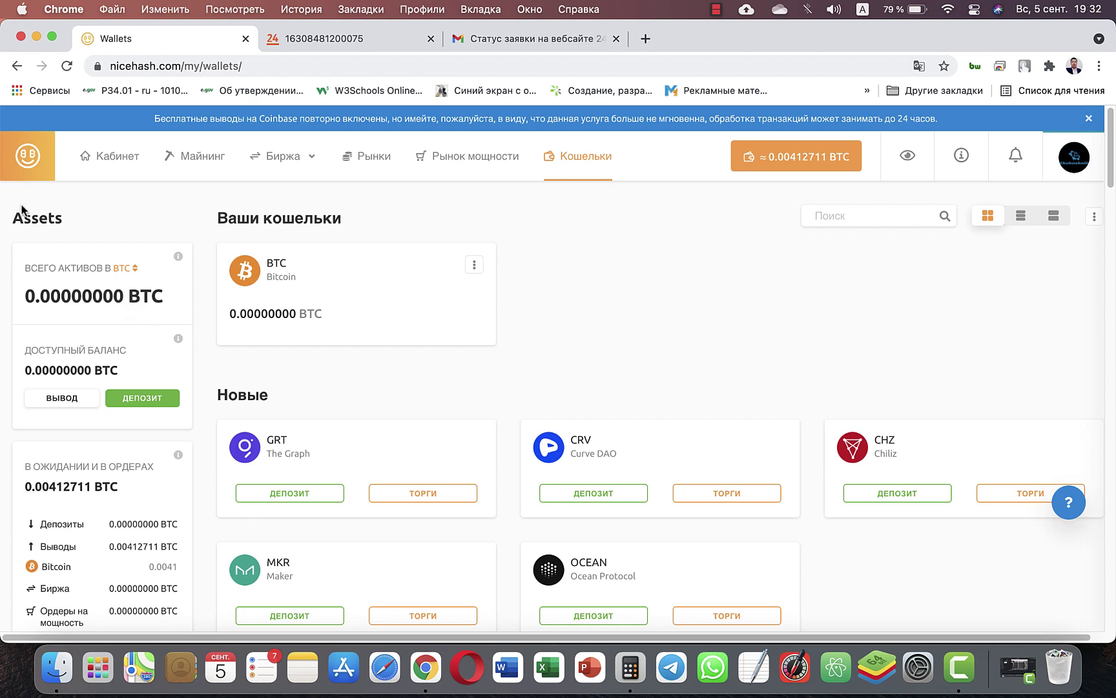
left_click_drag(13, 219, 499, 284)
key("ctrl+Up")
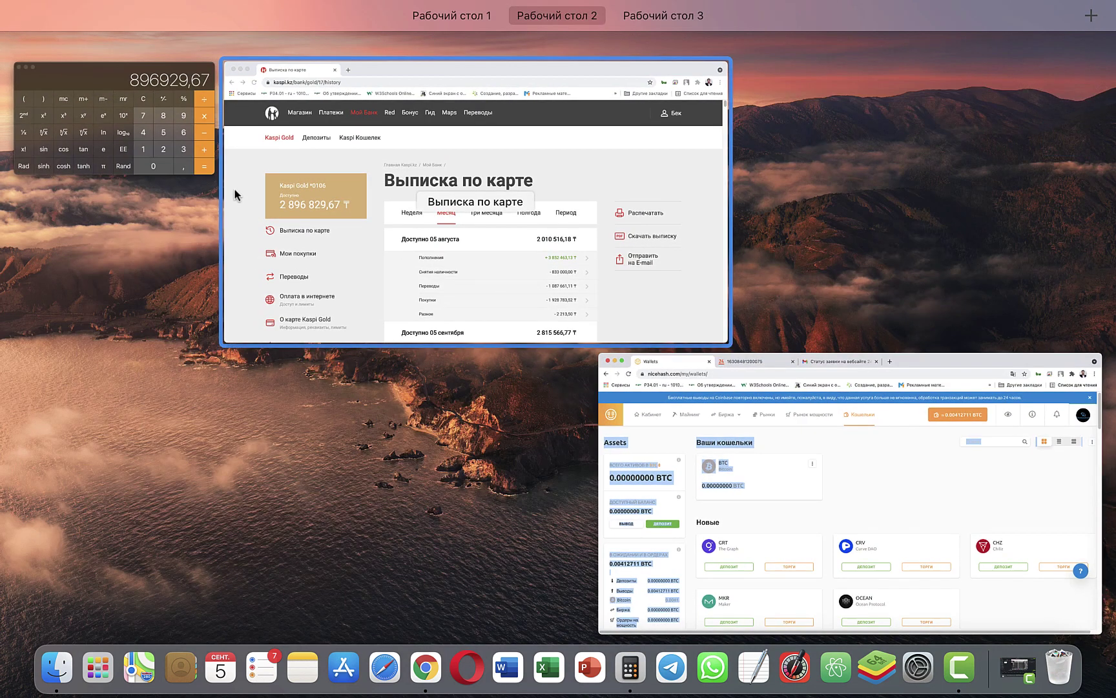
- Check the Kaspi statement shows 2 896 829,67 ₸ available, then return to the windows overview
left_click(341, 211)
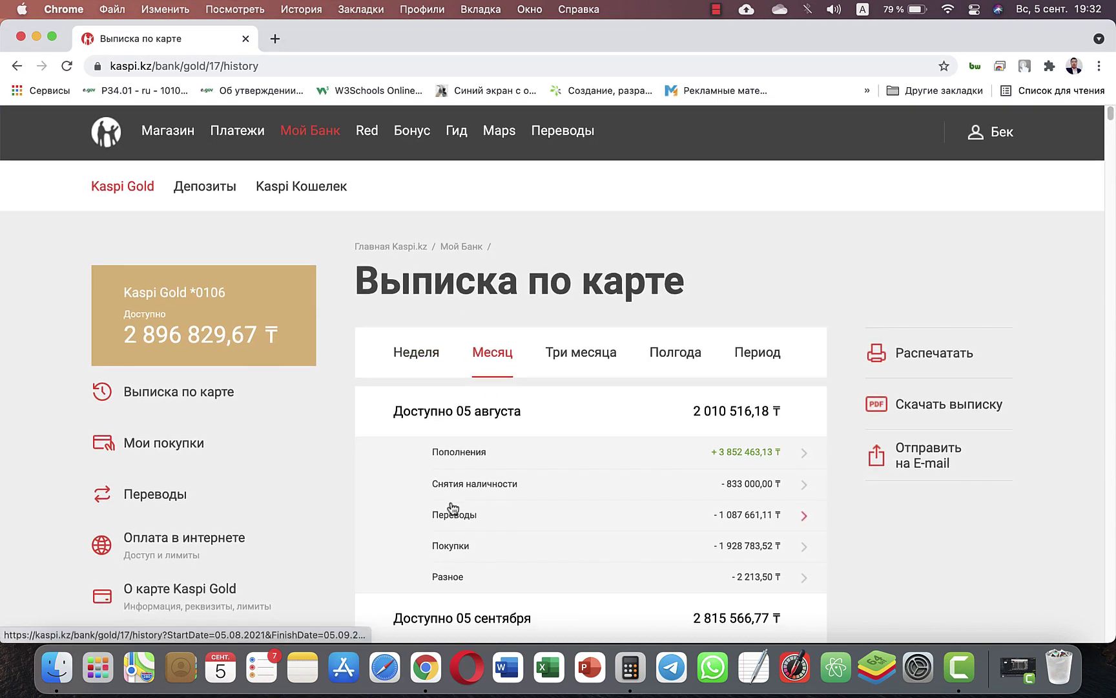
scroll(452, 509, "down", 3)
scroll(453, 508, "up", 3)
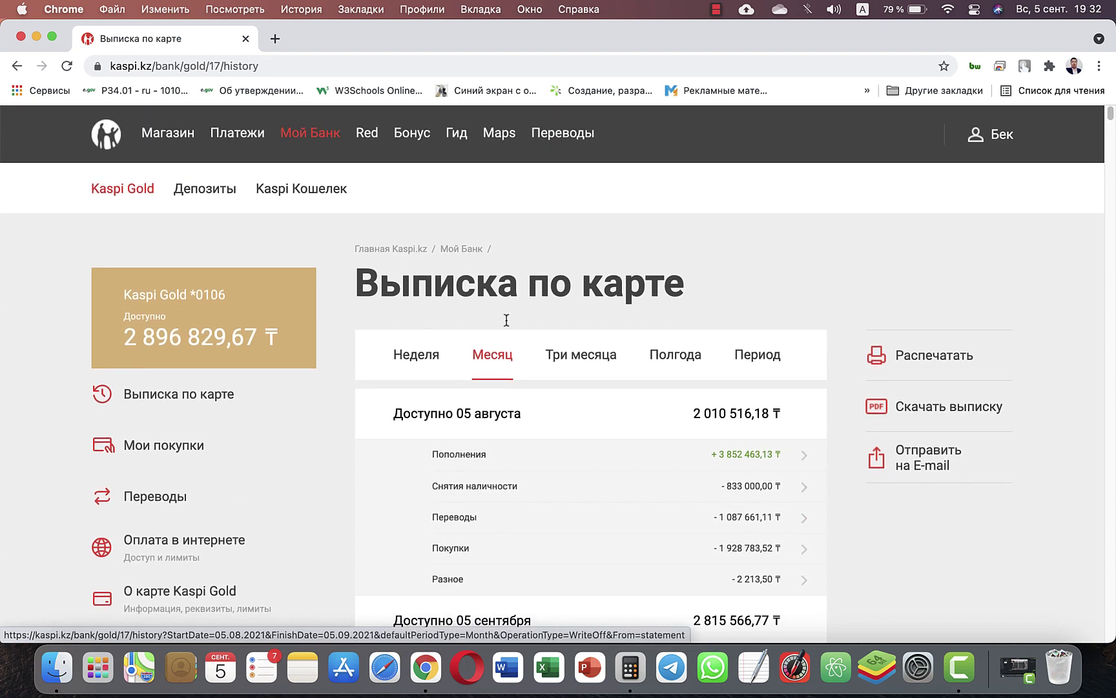
key("ctrl+Up")
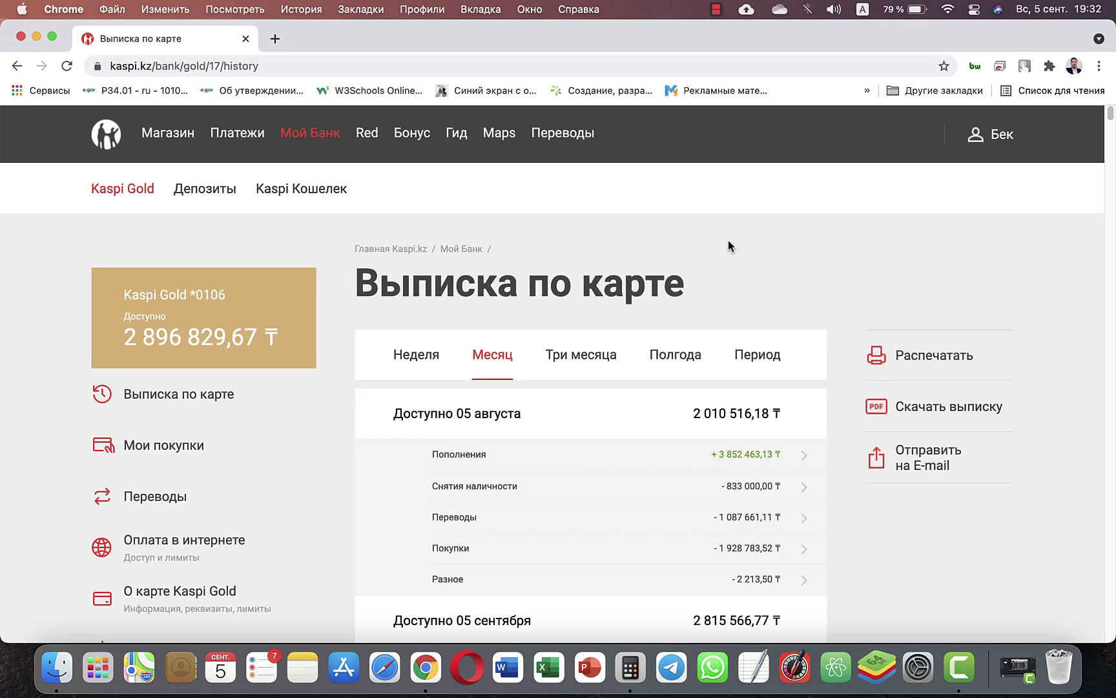
key("ctrl+Up")
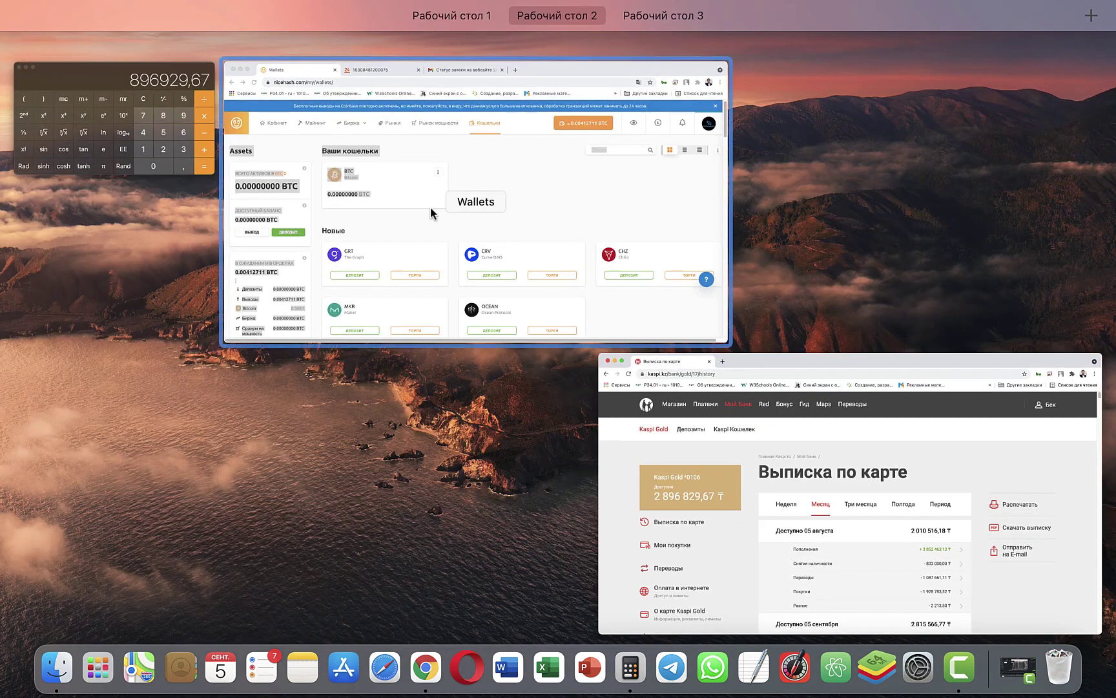
- Bring the NiceHash Wallets window forward and clear its text selection
left_click(430, 206)
left_click(556, 245)
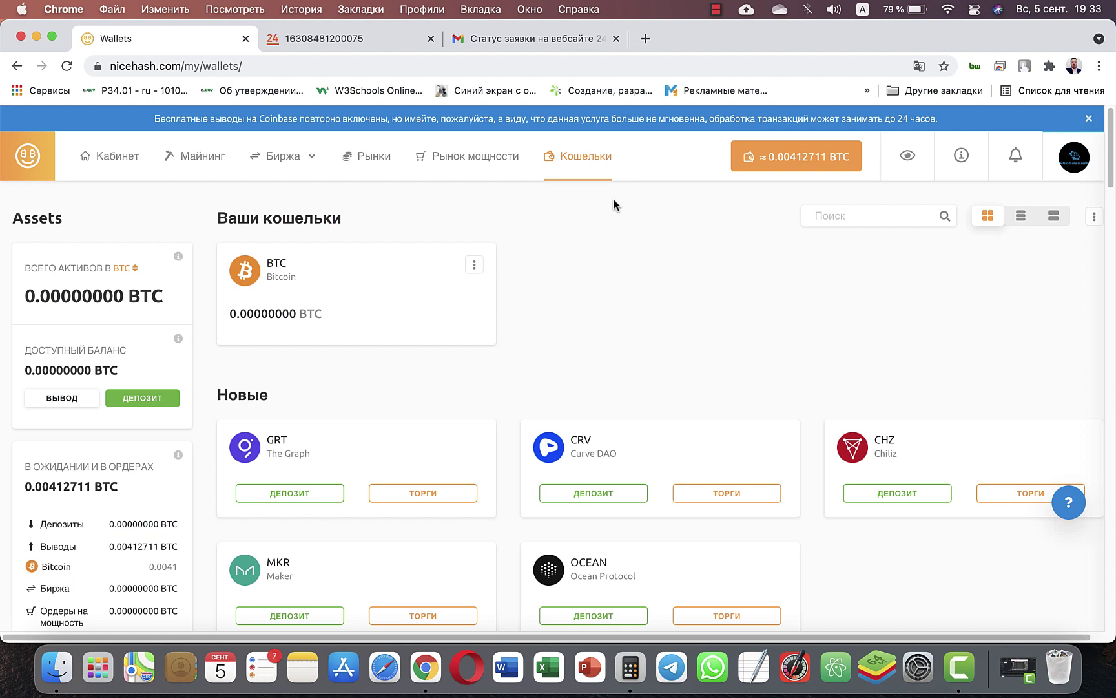